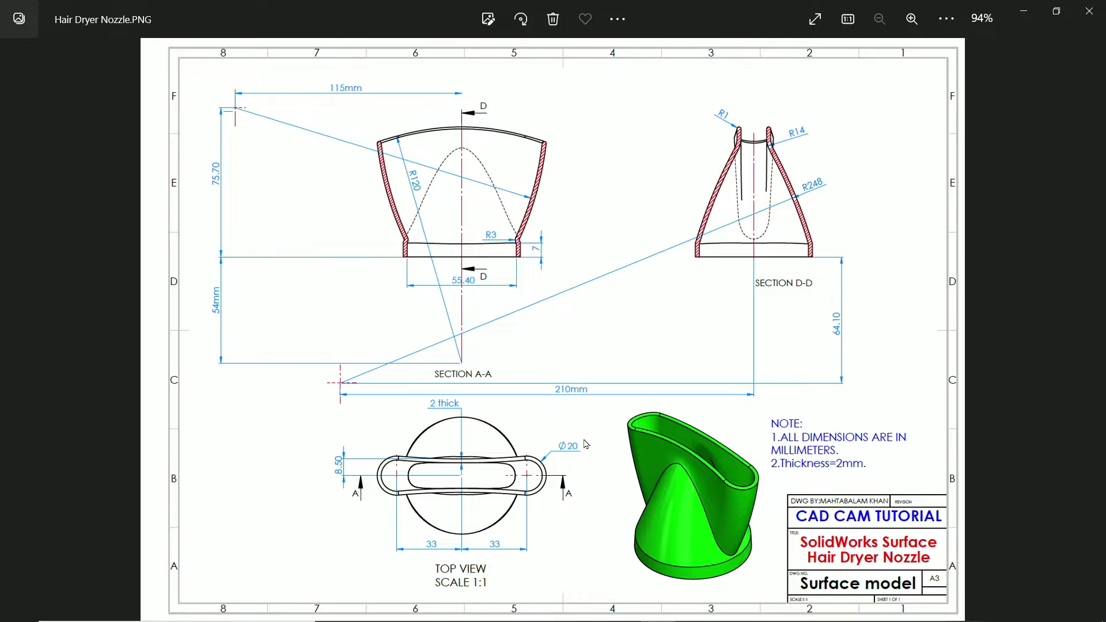
Step: Pan and zoom the reference drawing to inspect Section A-A, the 115mm dimension and the top view
scroll(471, 528, up, 5)
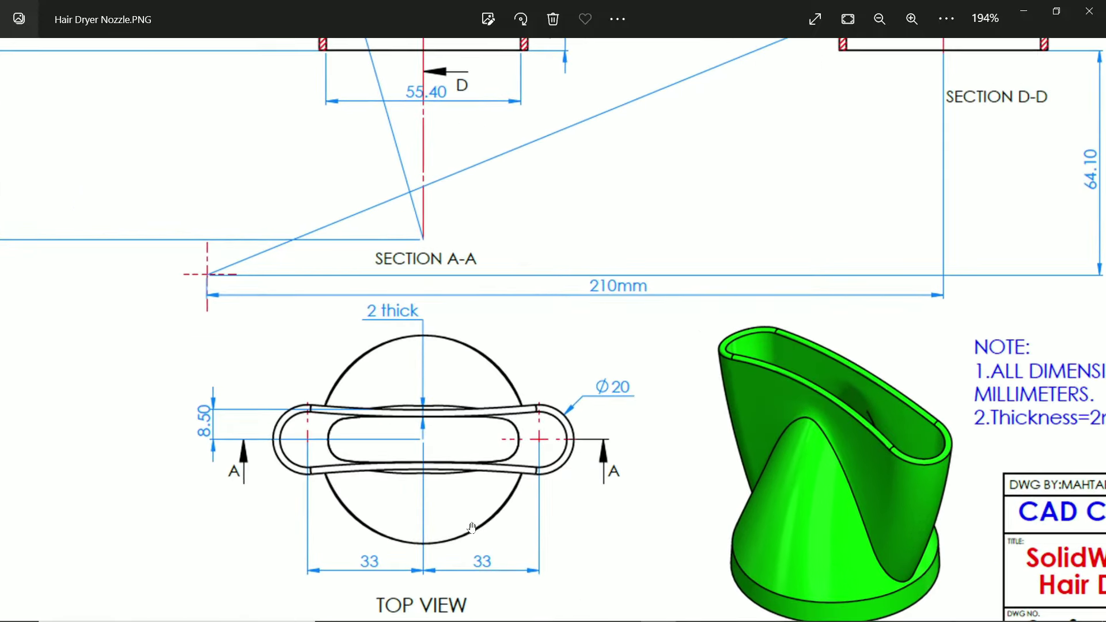
drag(532, 254, 550, 545)
drag(624, 289, 634, 414)
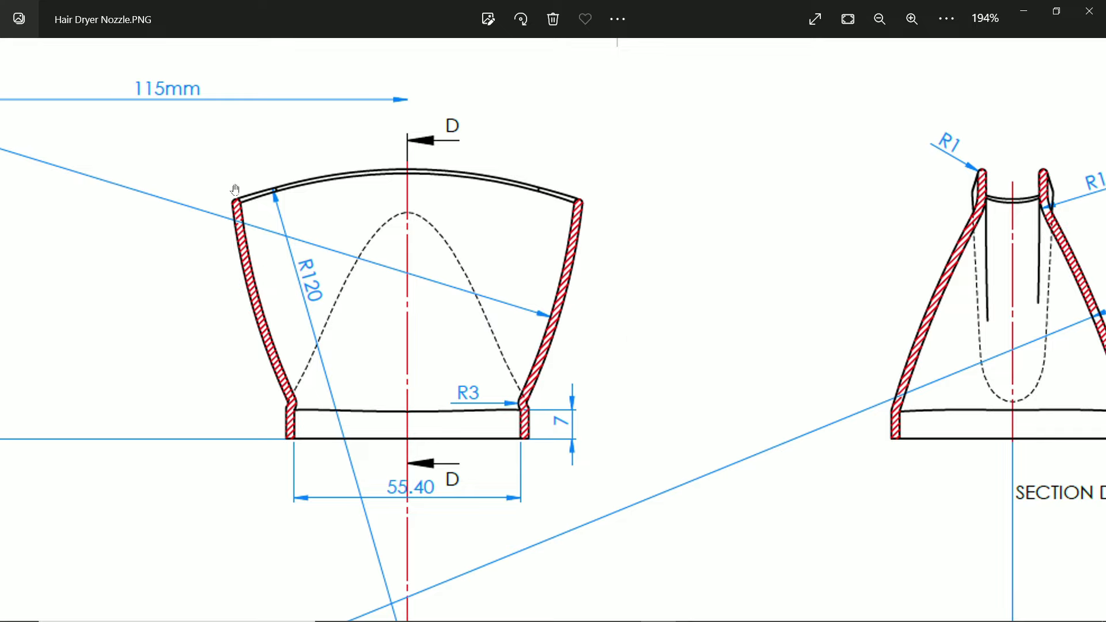
drag(257, 200, 376, 182)
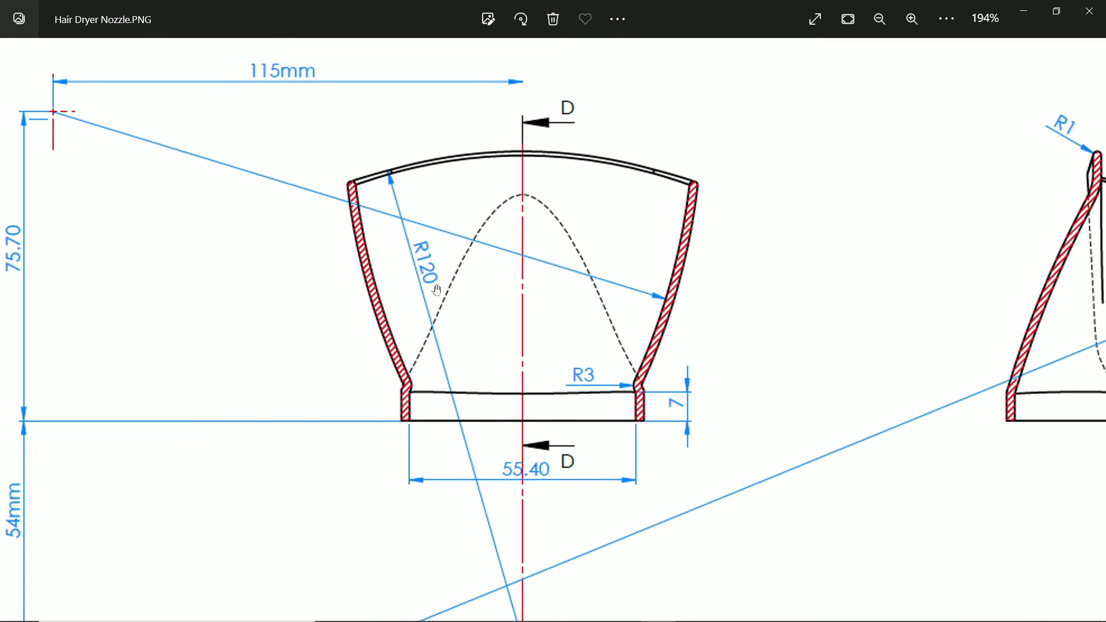
mouse_move(433, 277)
mouse_down()
mouse_move(471, 268)
mouse_move(486, 175)
mouse_up()
drag(495, 357, 508, 348)
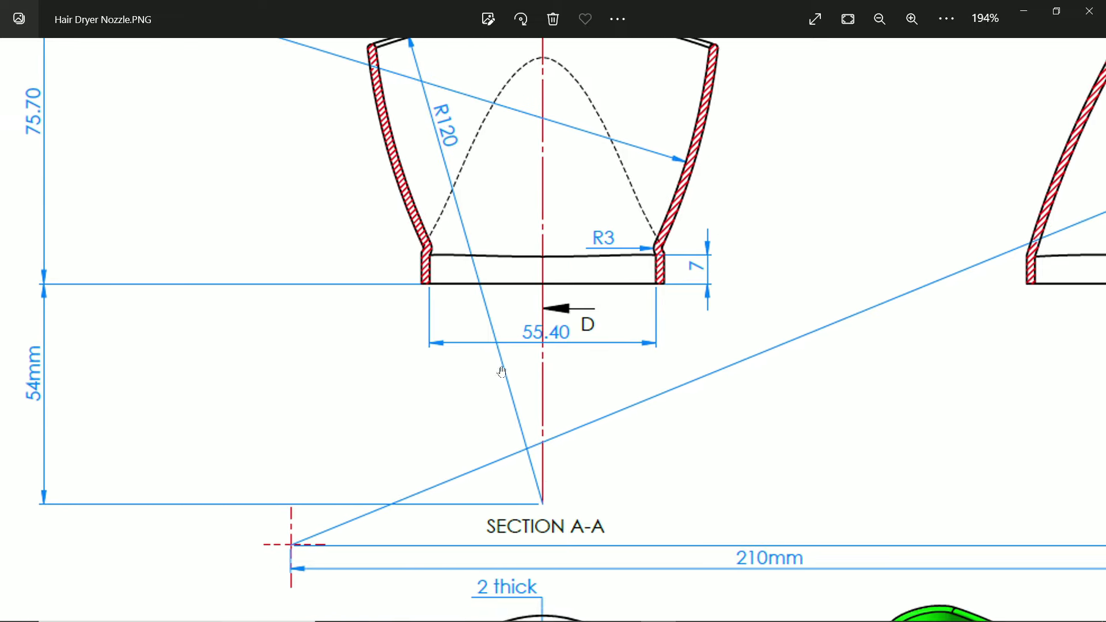
mouse_move(538, 482)
mouse_down()
mouse_move(631, 458)
mouse_move(644, 616)
mouse_move(657, 373)
mouse_up()
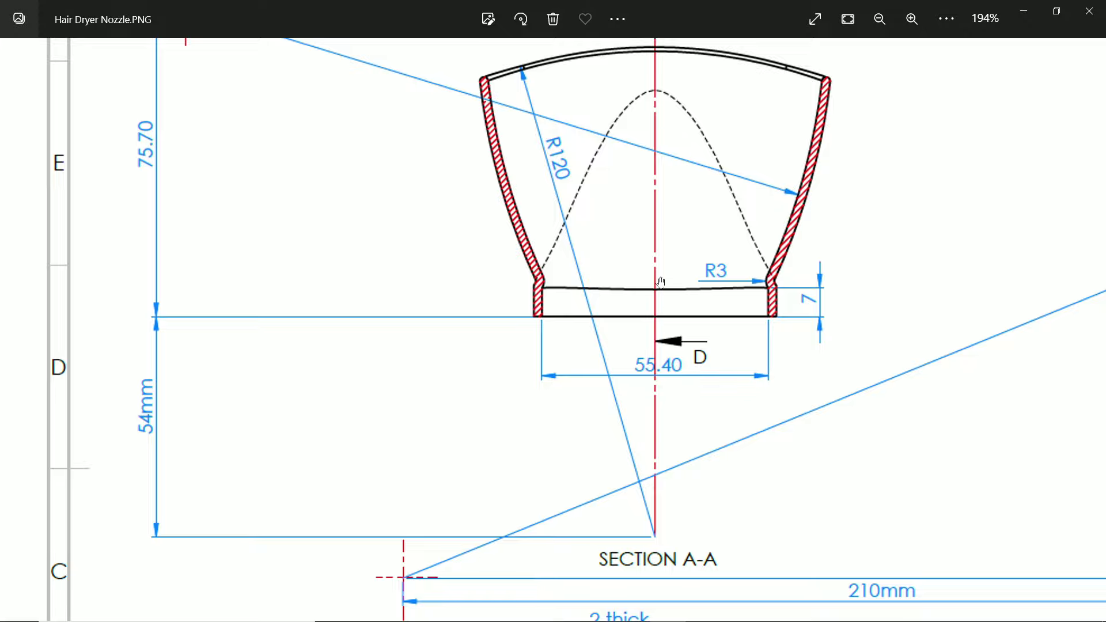
mouse_move(660, 282)
mouse_down()
mouse_move(657, 377)
mouse_move(588, 194)
mouse_up()
drag(567, 420, 539, 227)
drag(556, 354, 556, 238)
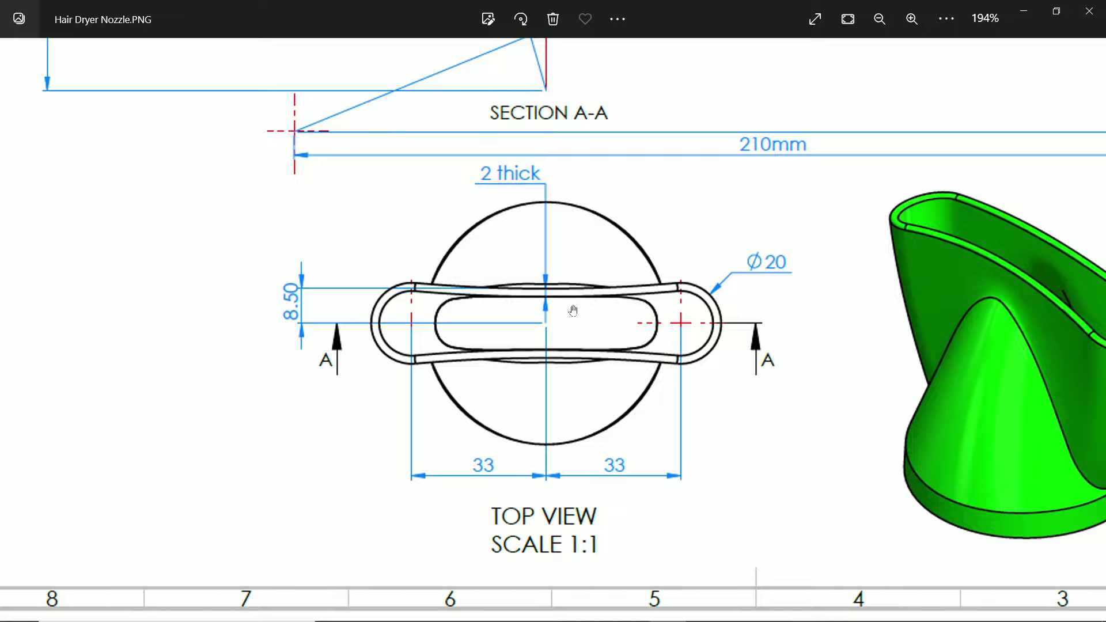
scroll(573, 311, up, 2)
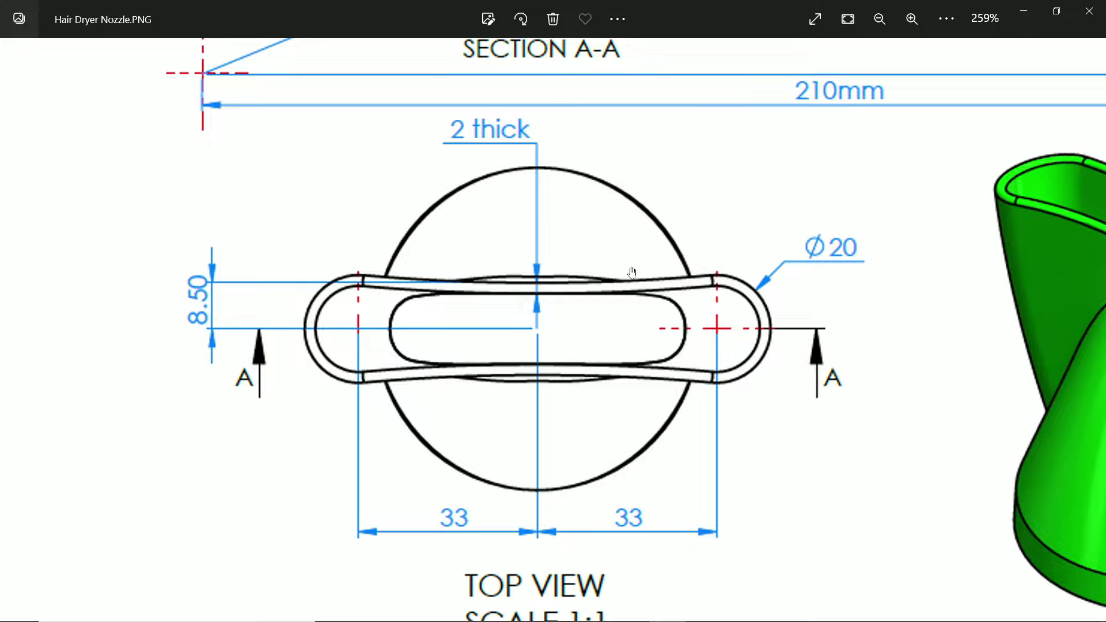
drag(631, 271, 626, 339)
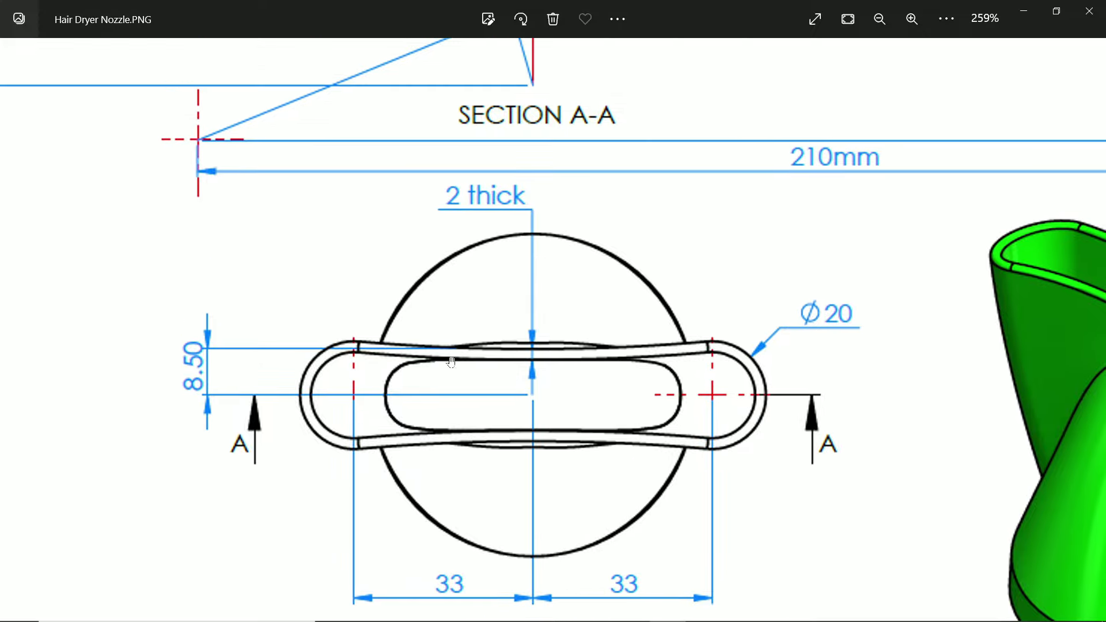
scroll(556, 367, up, 10)
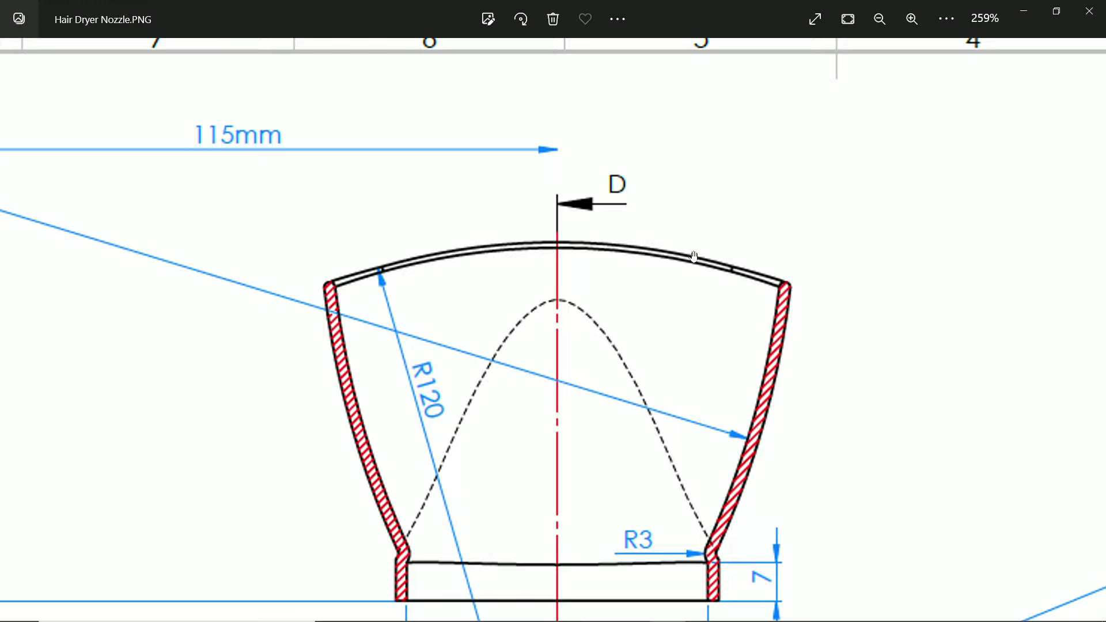
drag(569, 317, 620, 218)
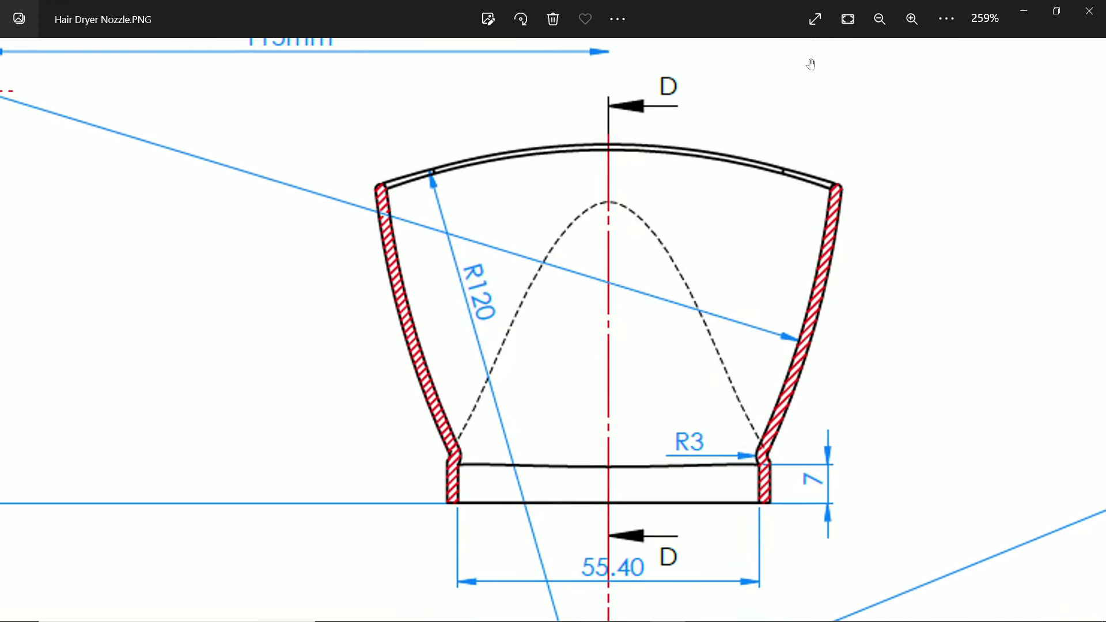
Step: Start a Top Plane sketch with a vertical and a leftward horizontal centerline from the origin
click(1024, 12)
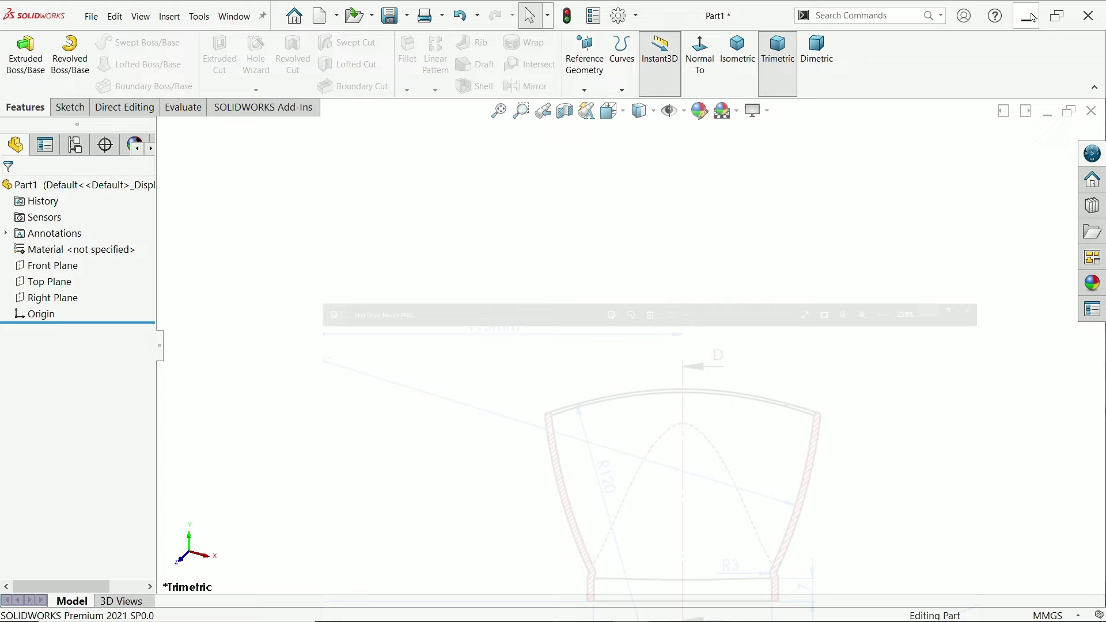
click(46, 283)
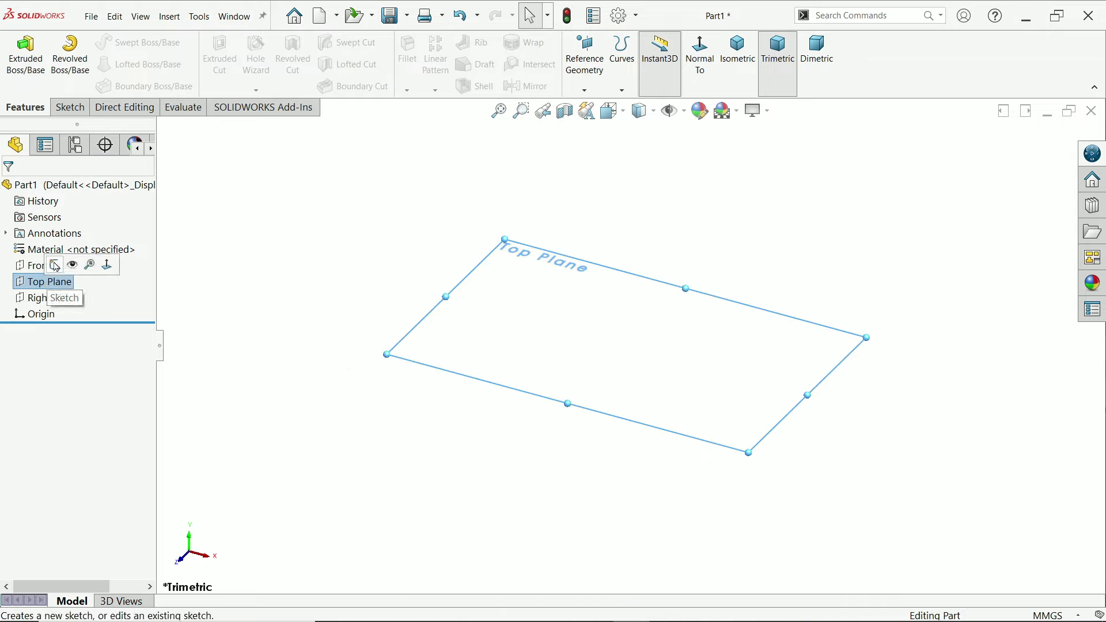
click(56, 267)
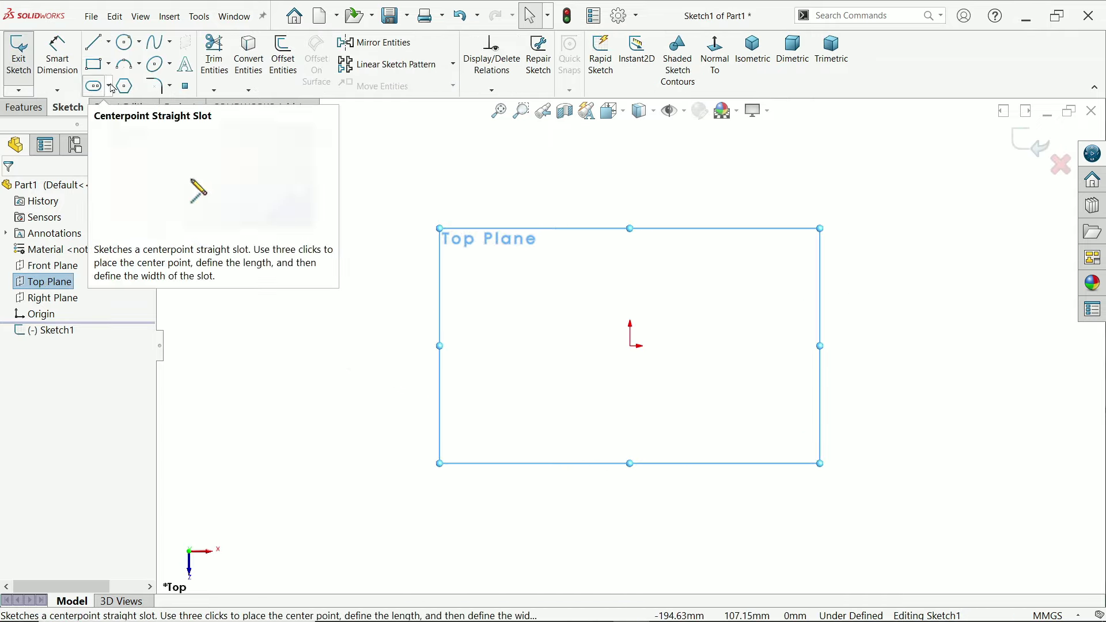
click(108, 42)
click(115, 77)
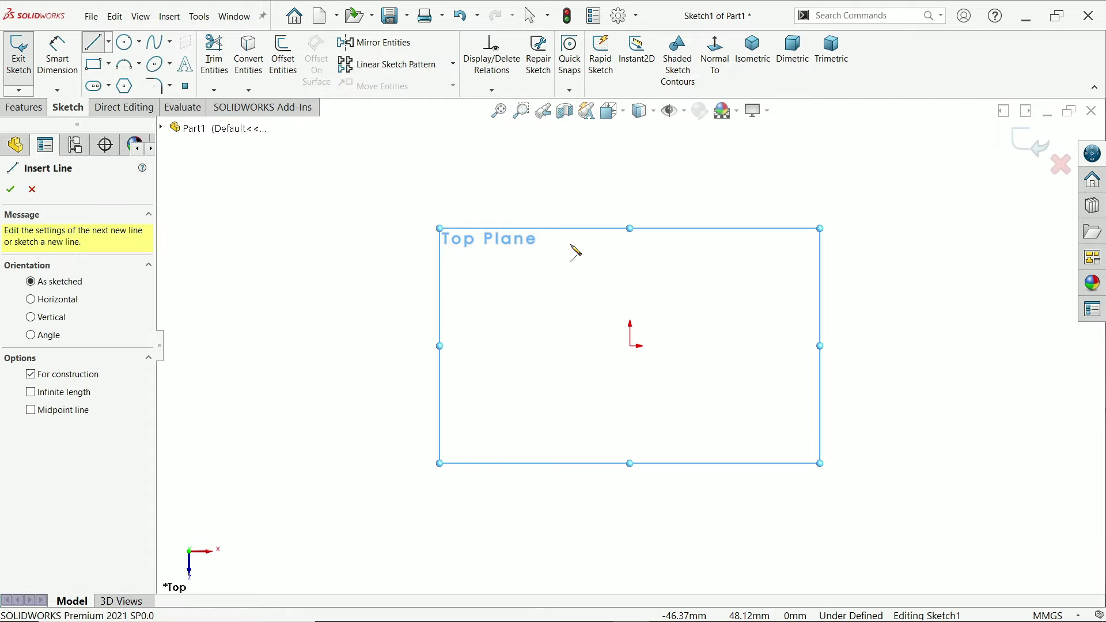
click(630, 242)
click(630, 346)
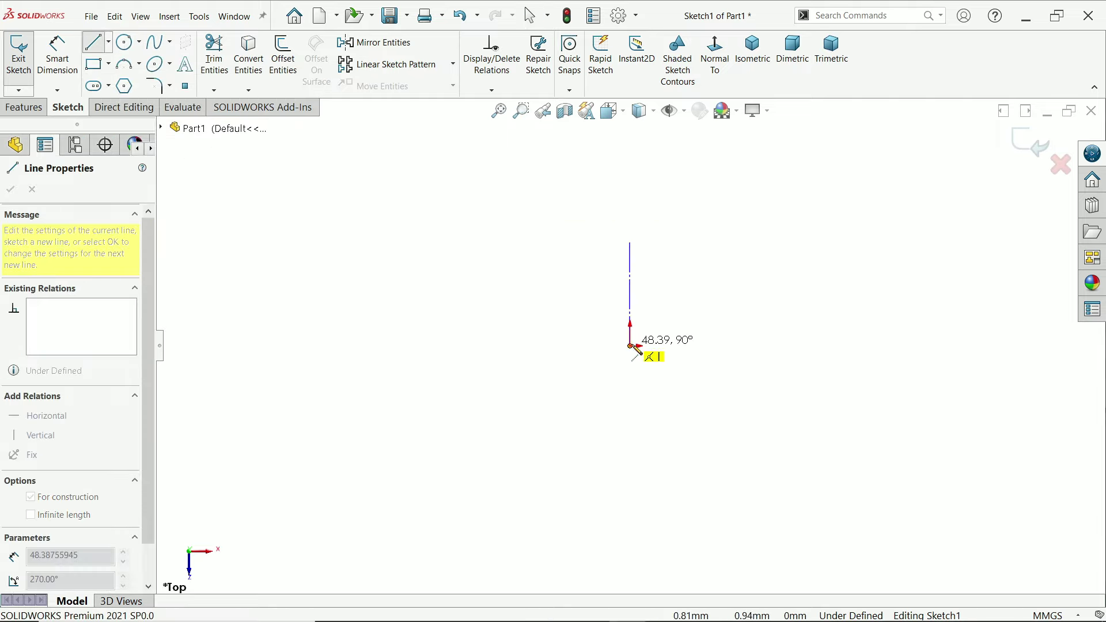
click(450, 365)
right_click(464, 238)
click(512, 293)
scroll(612, 317, down, 2)
Step: Draw a circle at the centerline's left end and dimension it Ø20, 33 mm from the origin
click(125, 42)
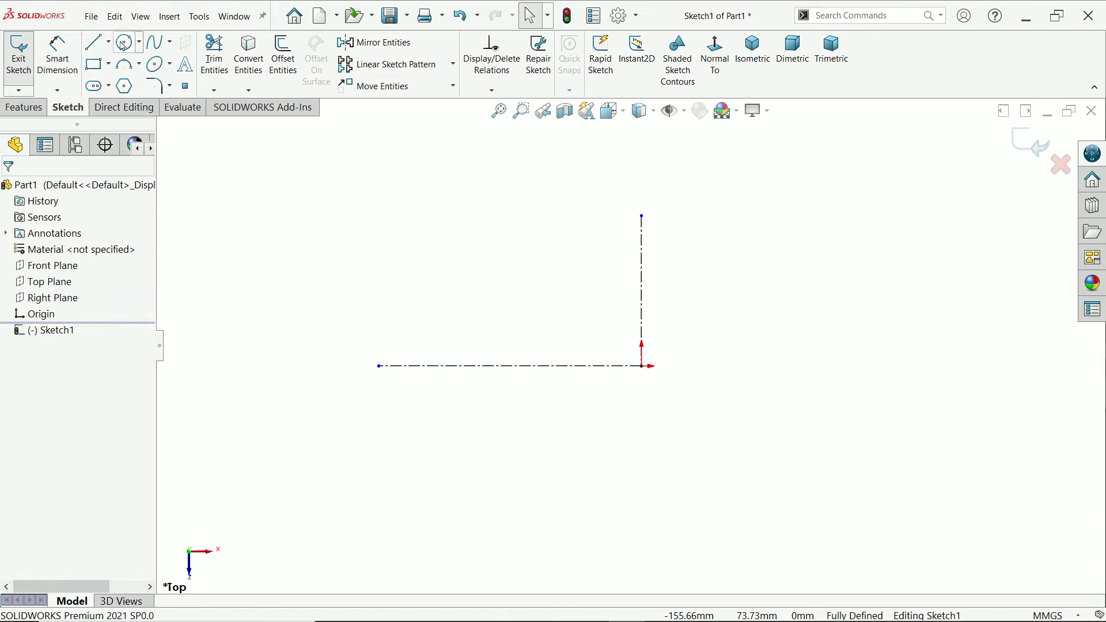
click(379, 367)
click(382, 280)
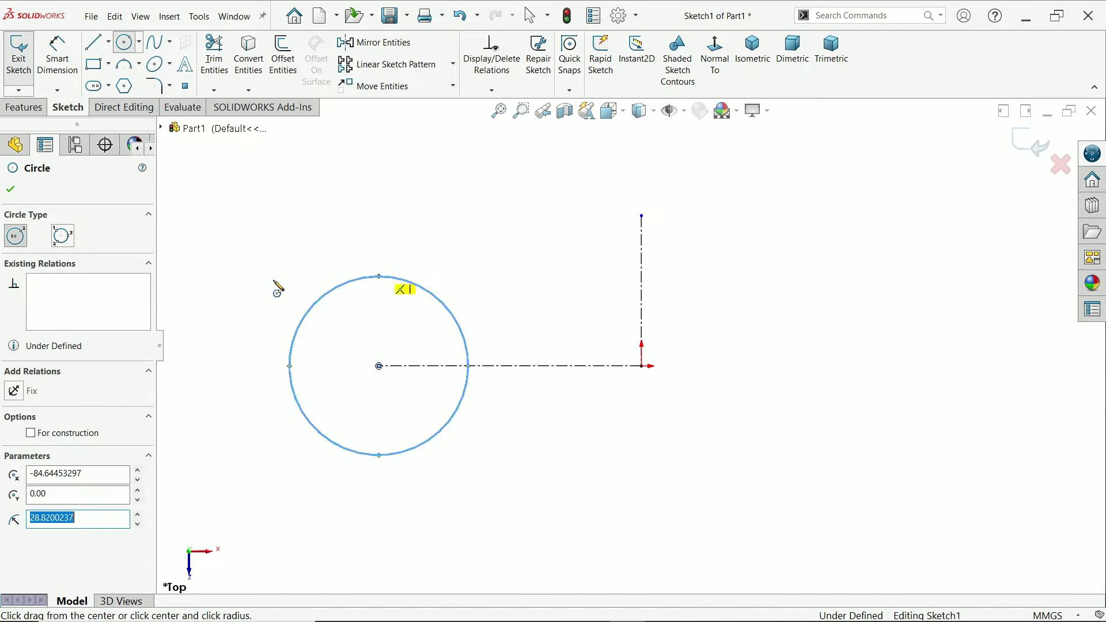
key(d)
click(292, 340)
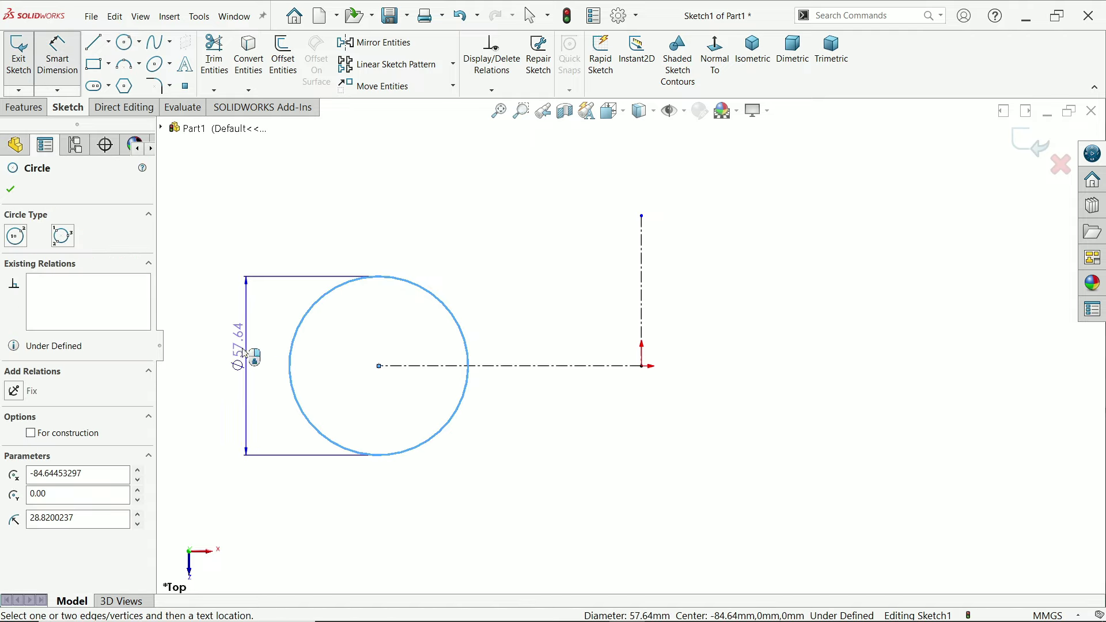
click(244, 353)
text(20)
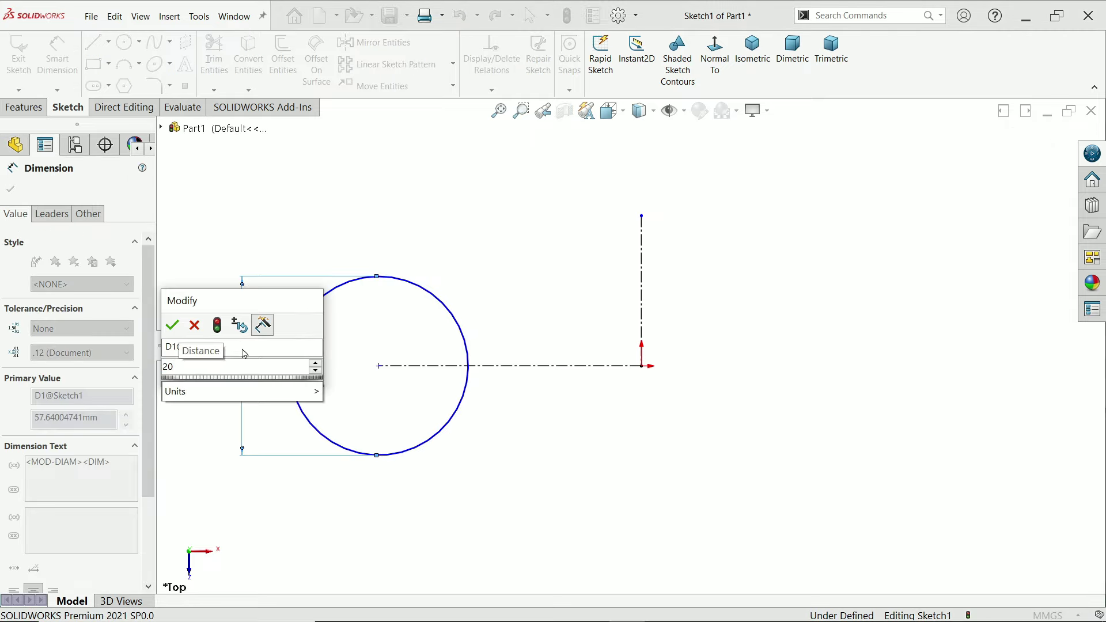
key(Return)
click(535, 367)
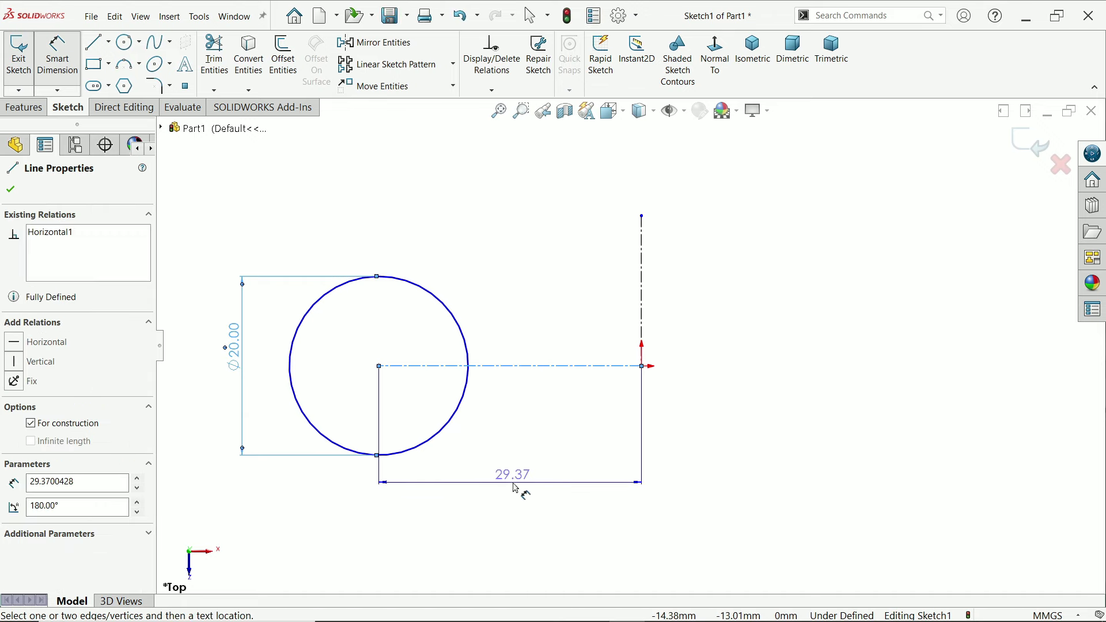
click(516, 489)
text(33)
key(Return)
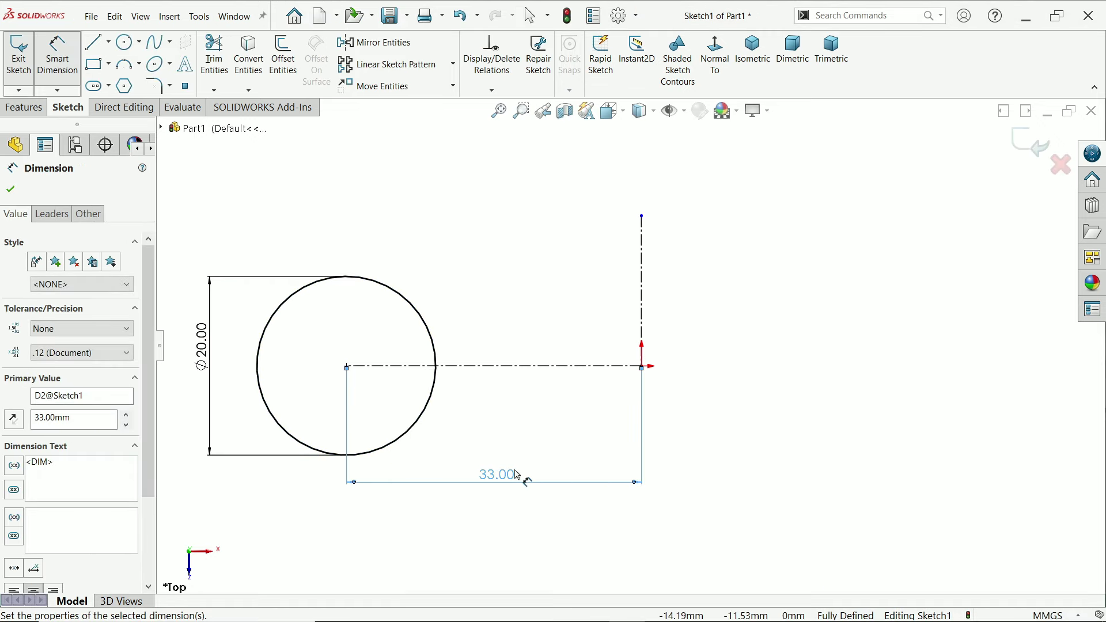
Step: Mirror the Ø20 circle about the vertical centerline to create a matching right circle
click(395, 45)
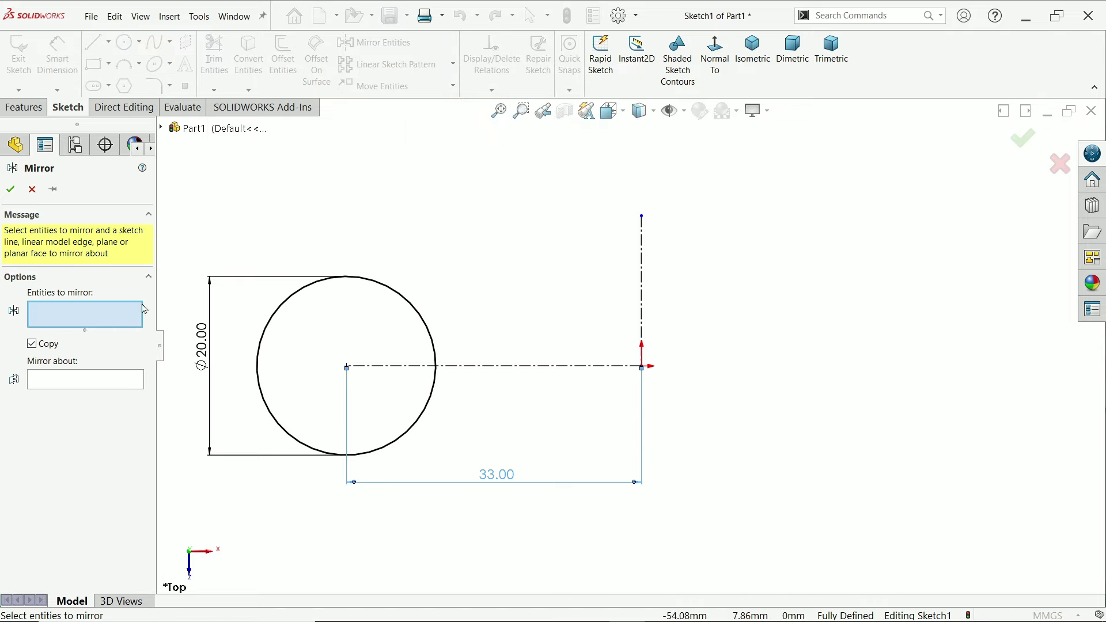
click(425, 321)
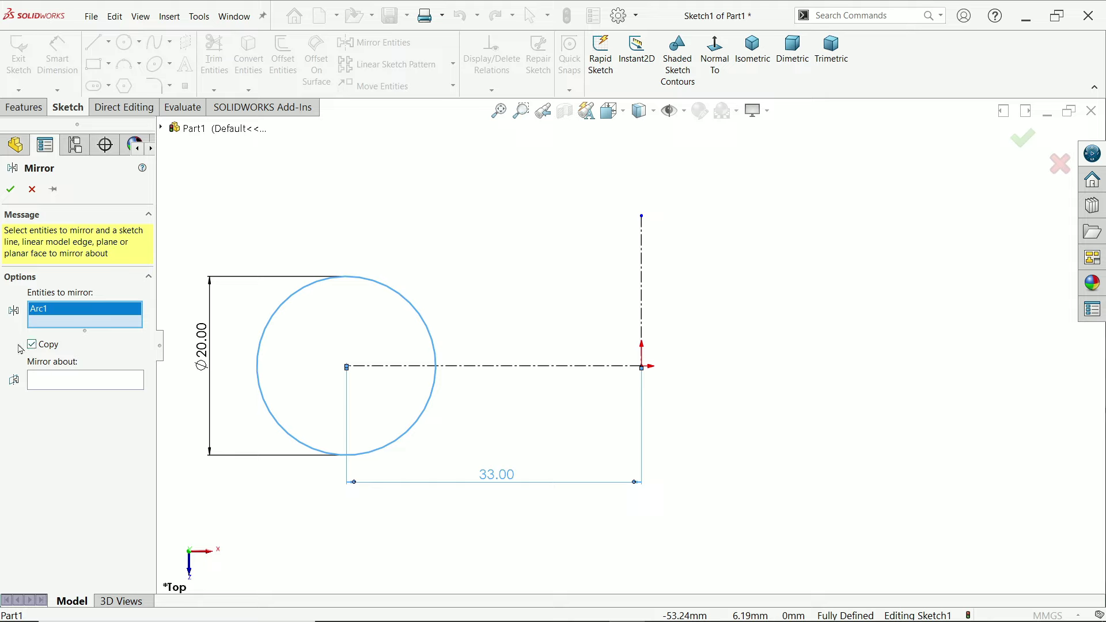
click(79, 388)
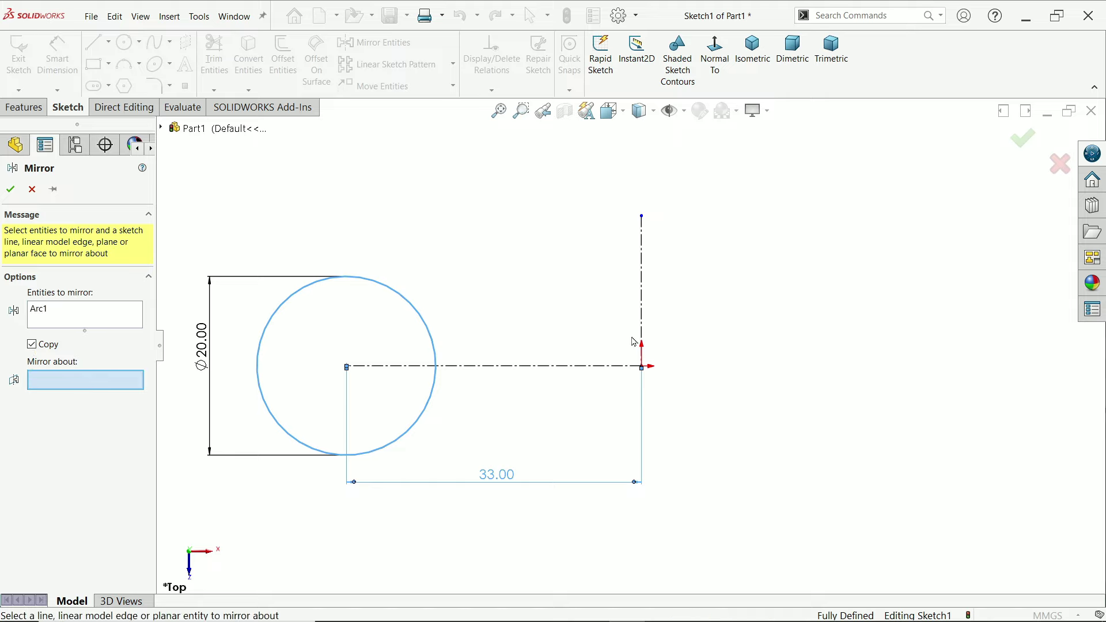
click(642, 288)
scroll(669, 272, up, 1)
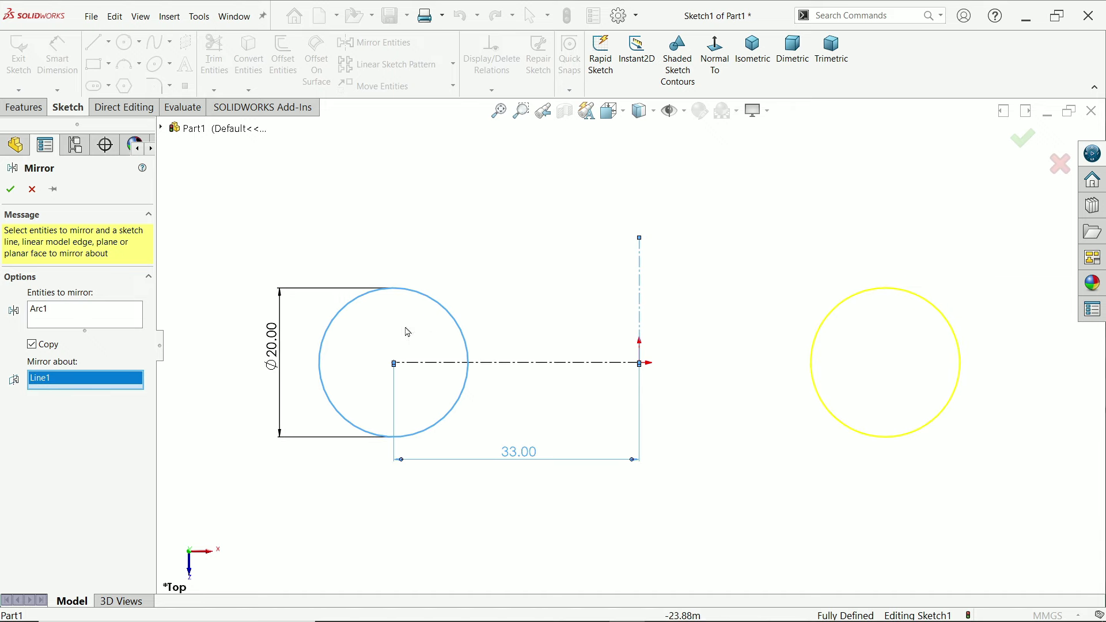
click(10, 189)
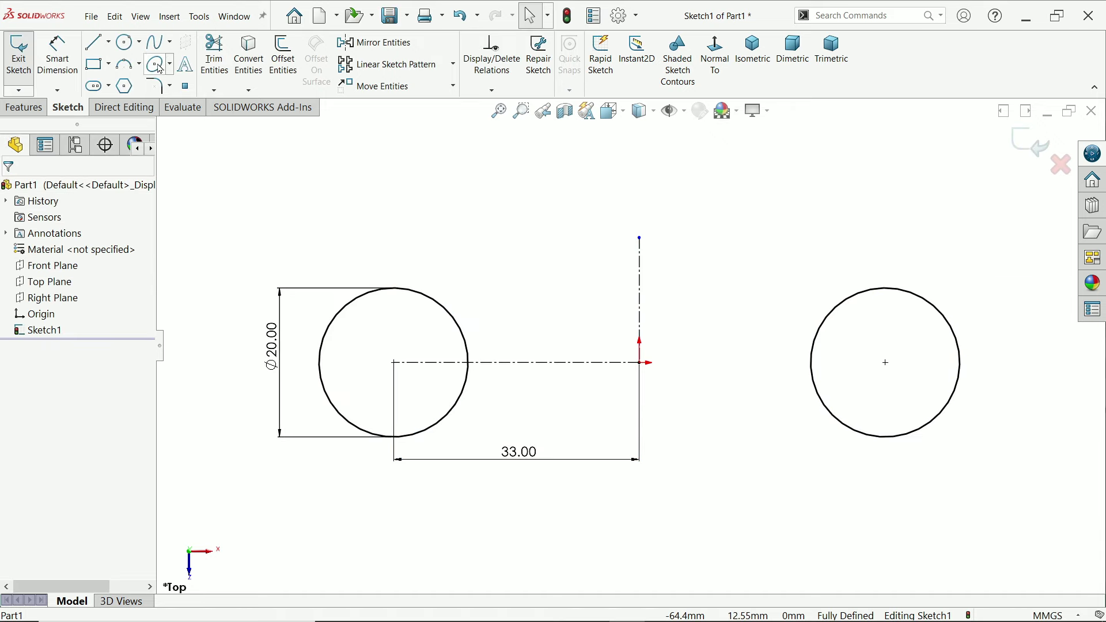
Step: Draw a three-point arc spanning from the left circle's edge to the right circle's edge
click(138, 64)
click(149, 119)
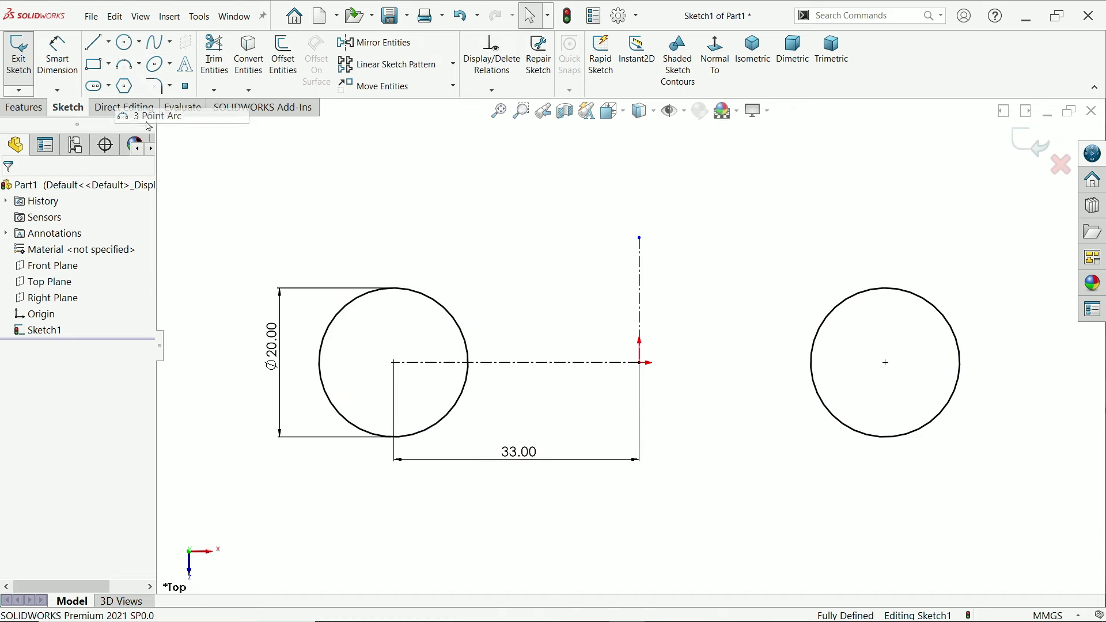
click(418, 291)
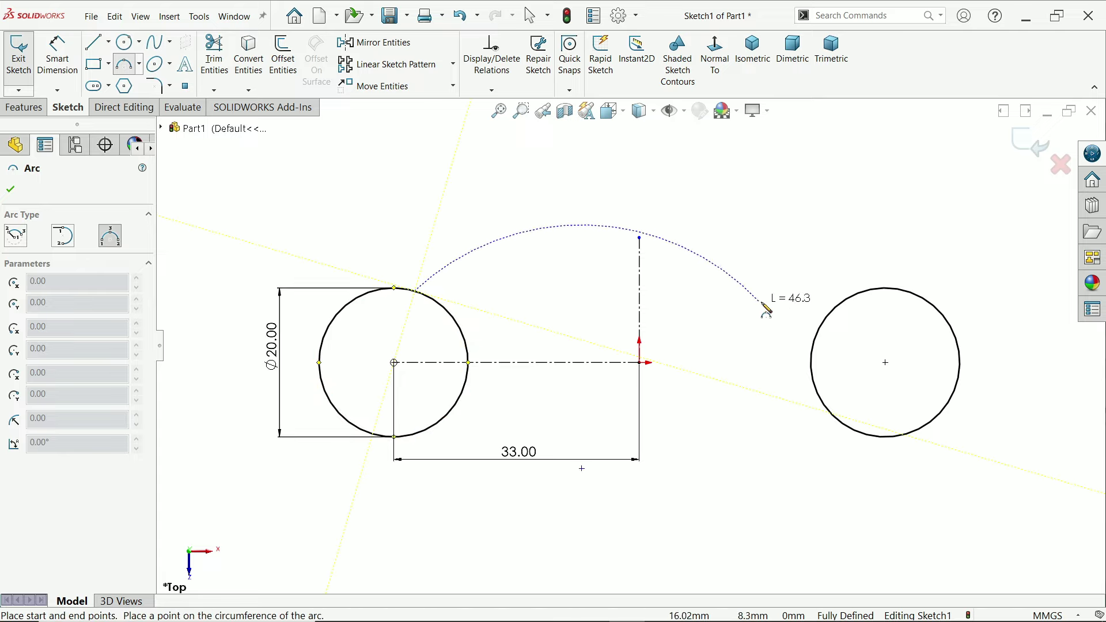
click(853, 309)
click(717, 312)
right_click(754, 214)
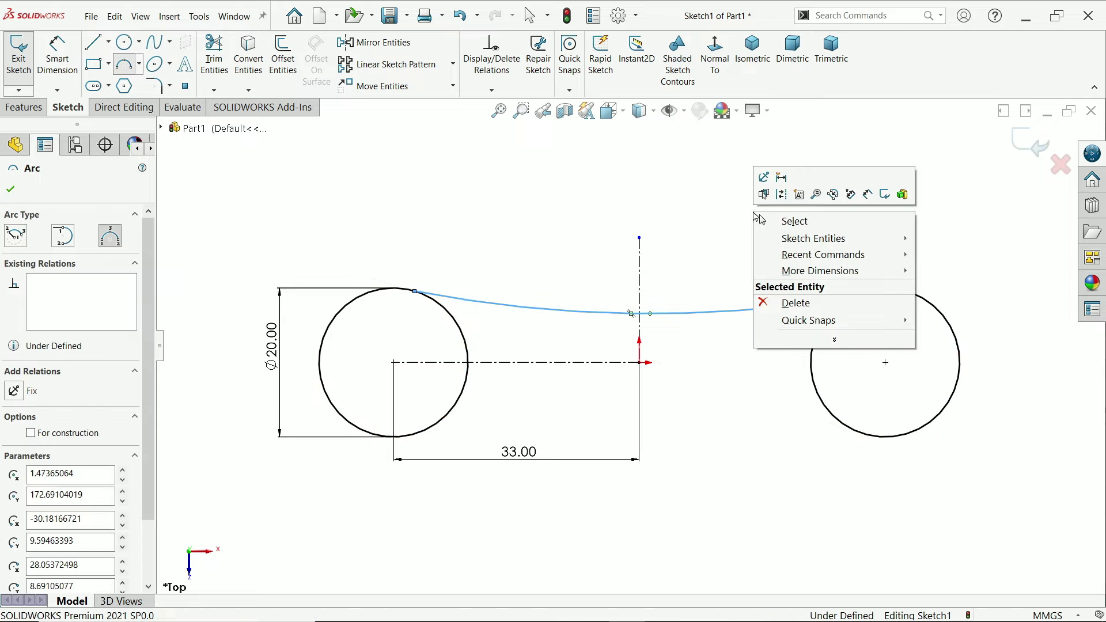
click(793, 221)
scroll(415, 296, down, 2)
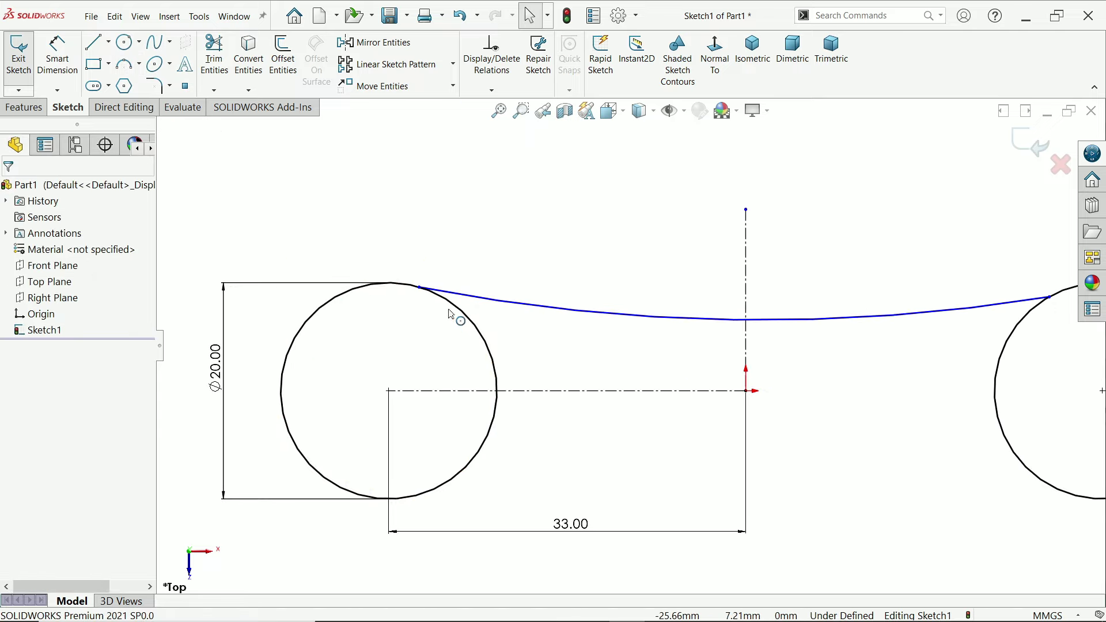
Step: Make the top arc tangent to the left circle
click(419, 288)
click(444, 296)
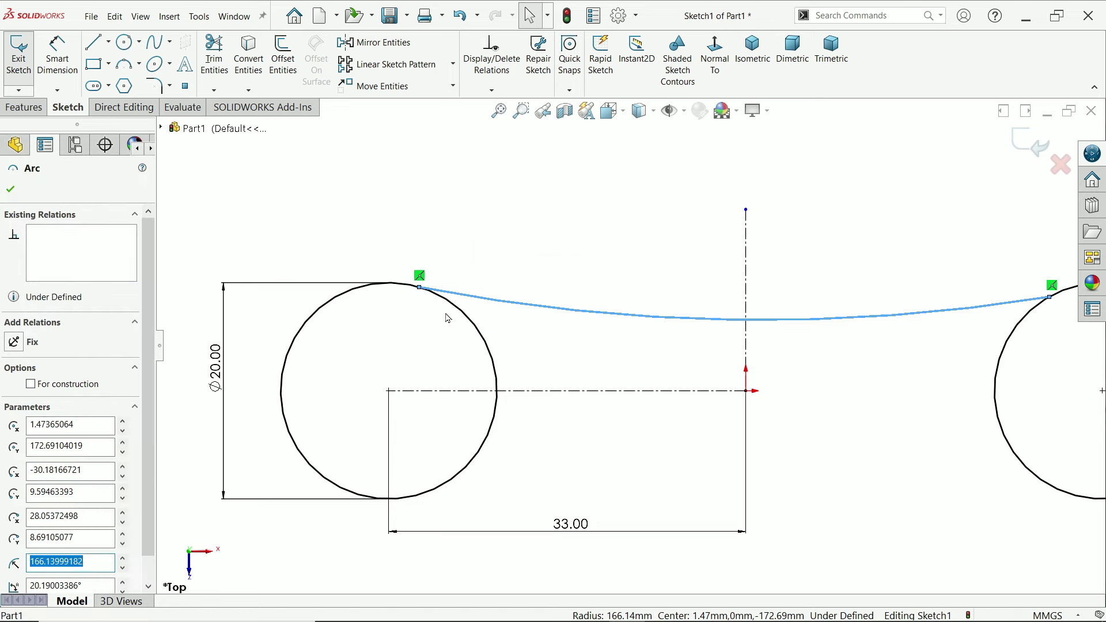
ctrl+click(469, 321)
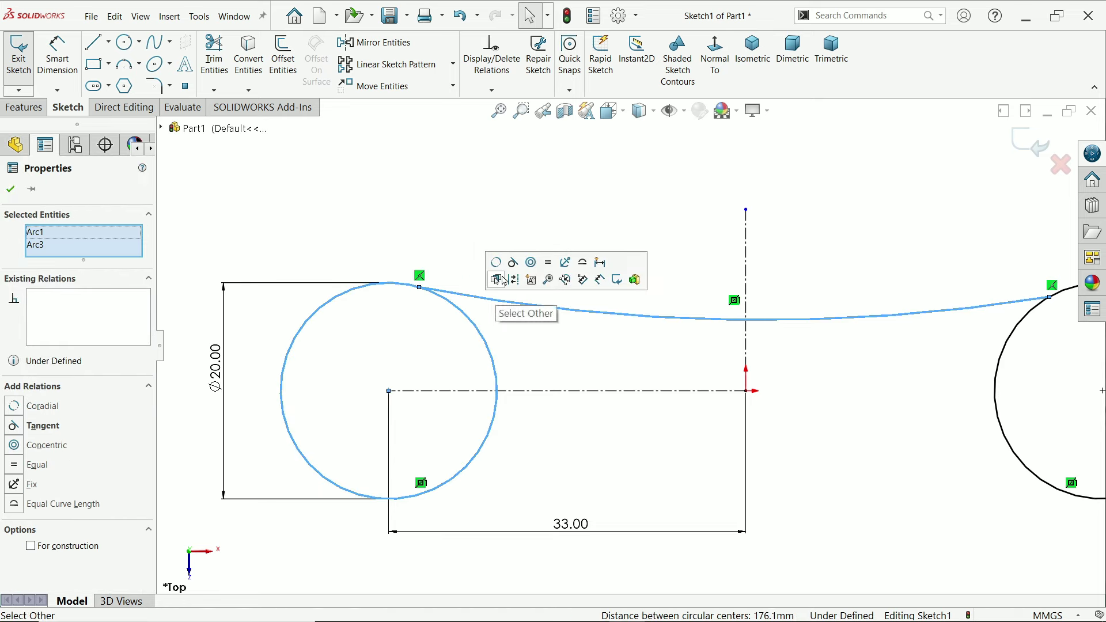
click(512, 264)
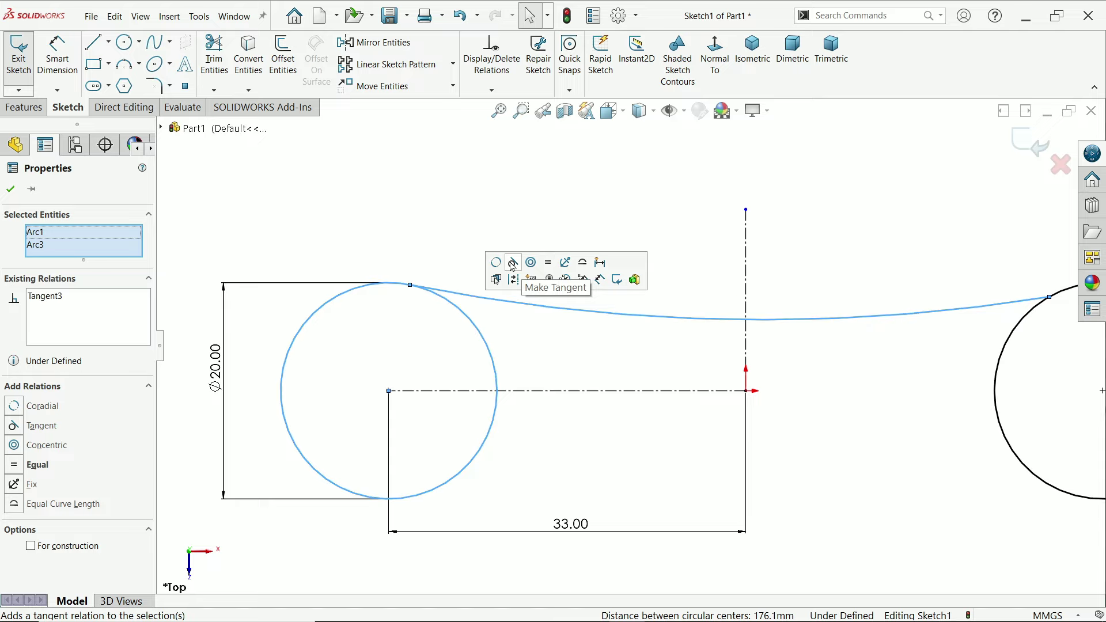
click(955, 277)
key(f)
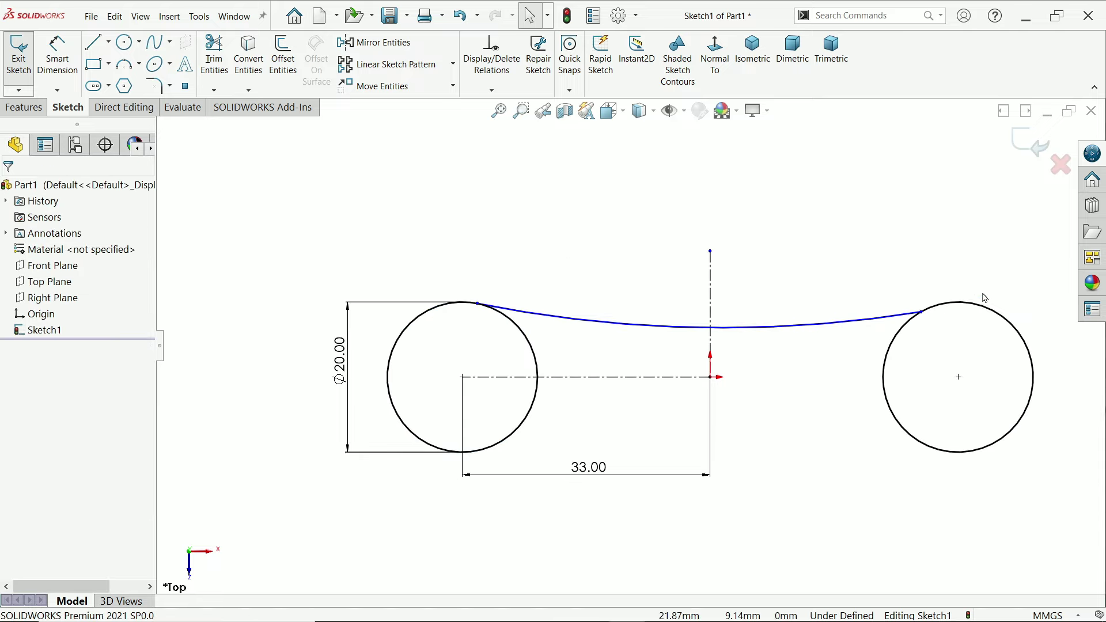
scroll(982, 301, down, 3)
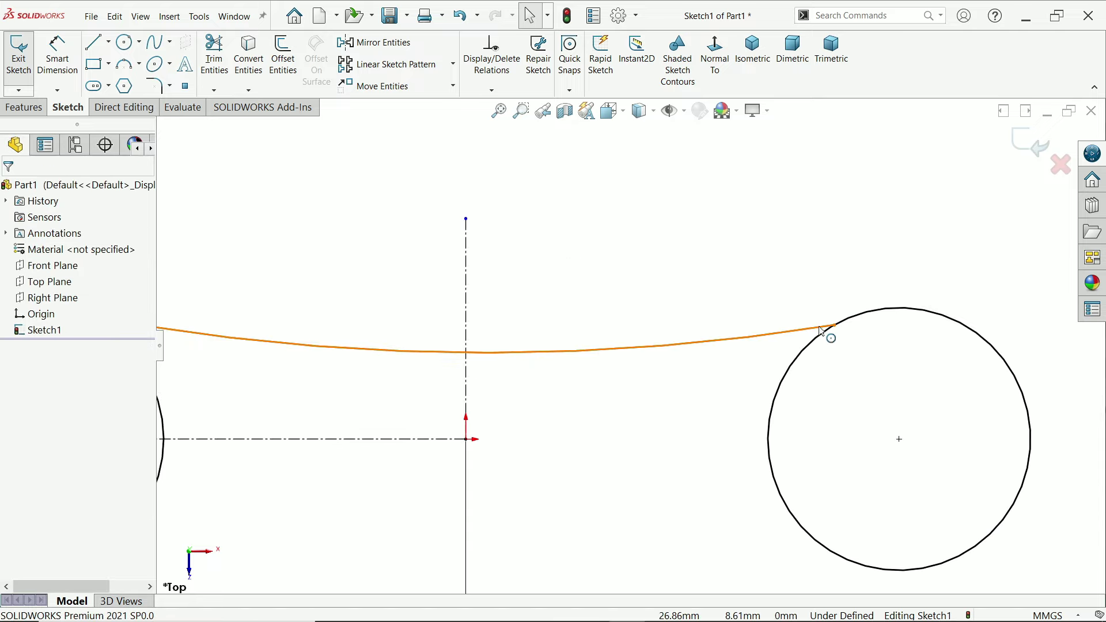
Step: Make the top arc tangent to the right circle
click(829, 331)
click(827, 340)
ctrl+click(836, 326)
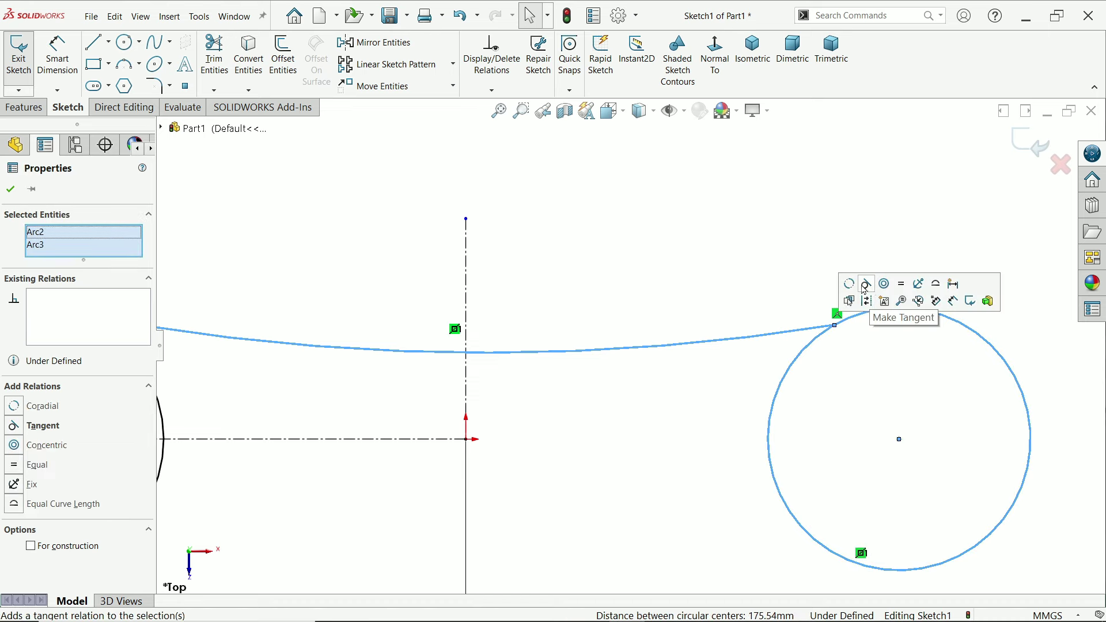
click(864, 285)
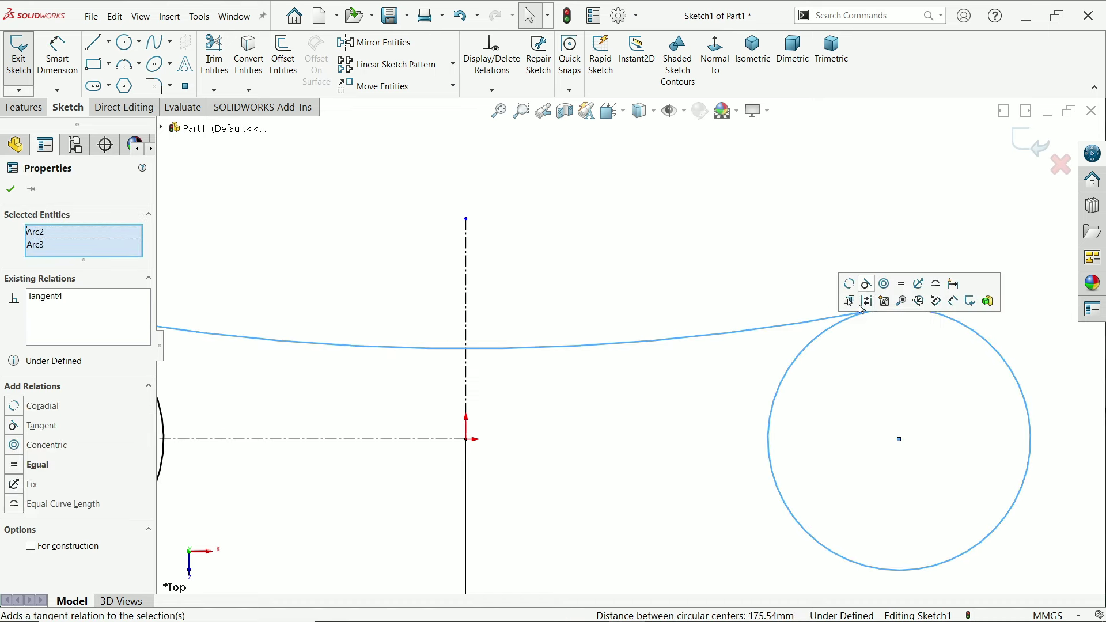
click(772, 277)
key(f)
scroll(462, 474, down, 3)
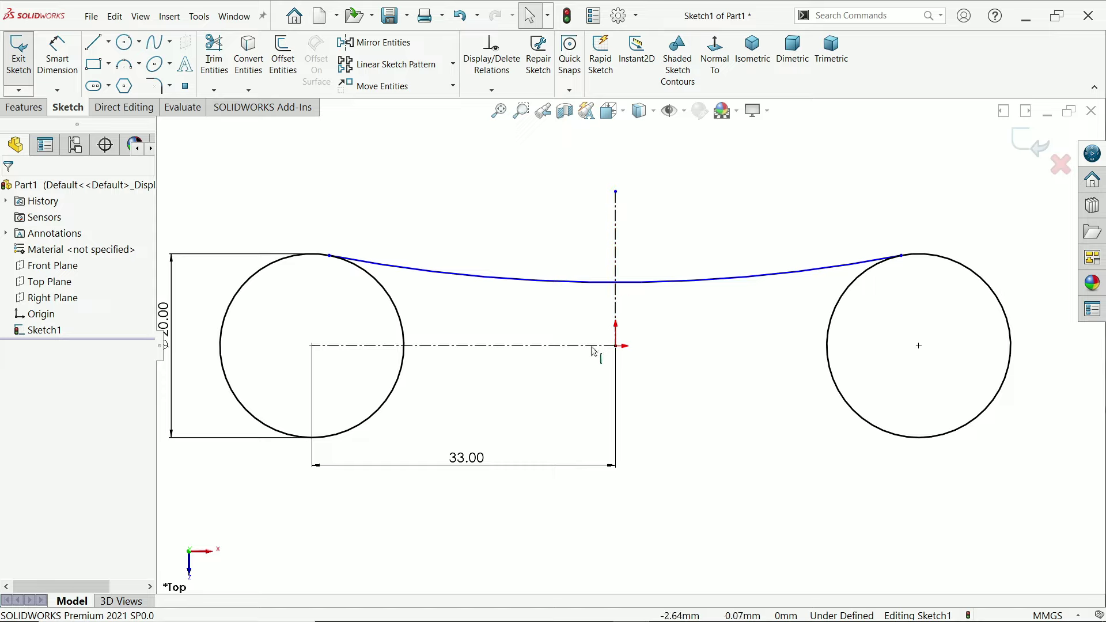
Step: Dimension the top arc 8.5 mm from the origin point
click(616, 346)
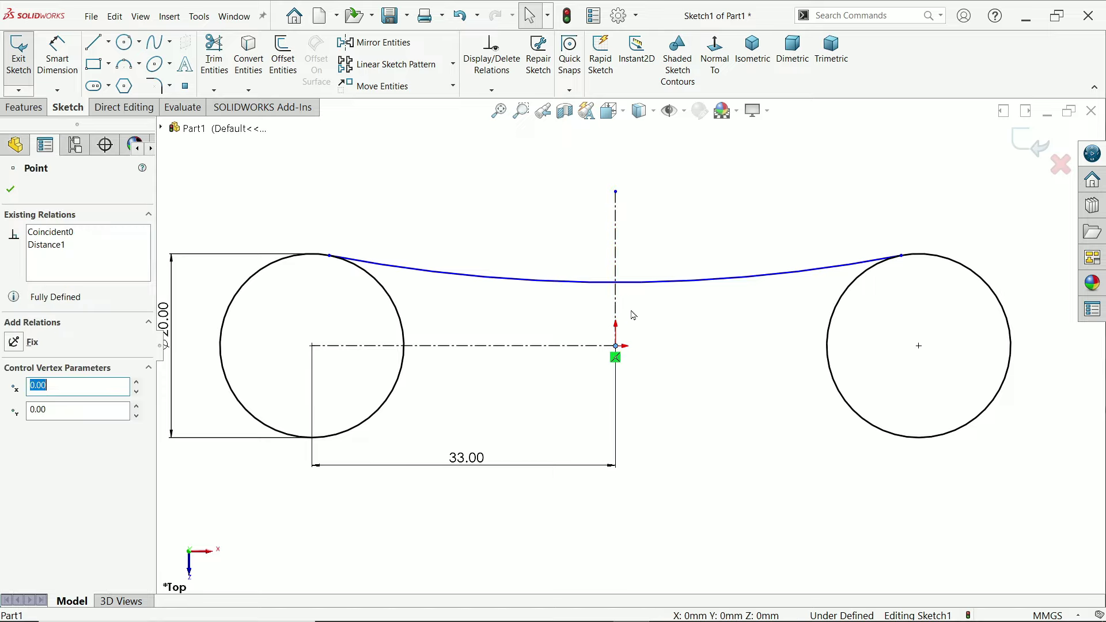
ctrl+click(634, 288)
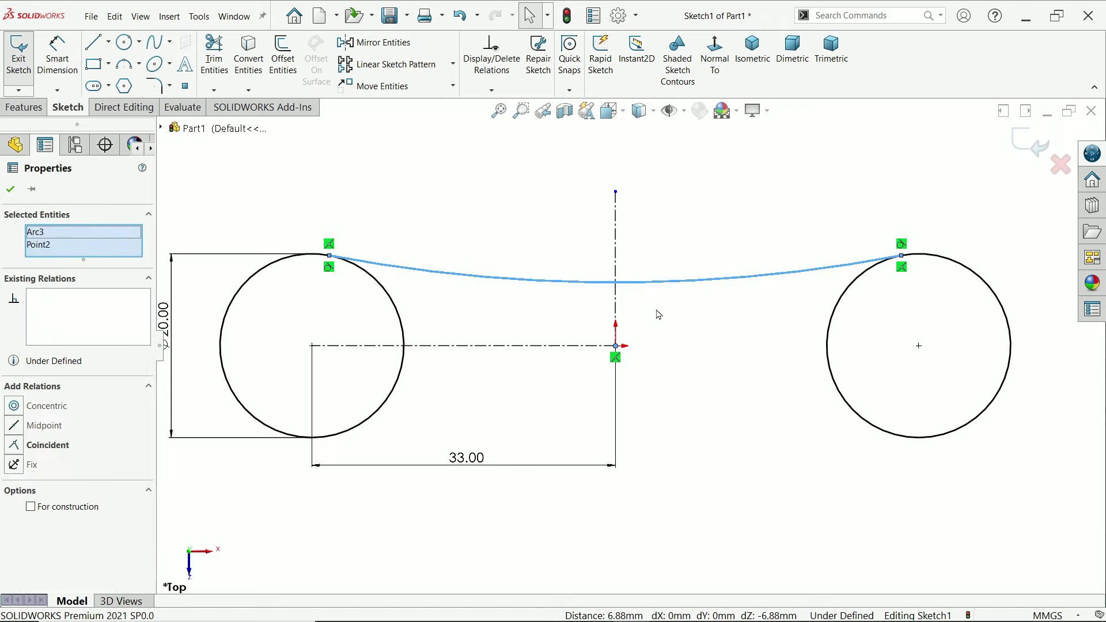
key(Escape)
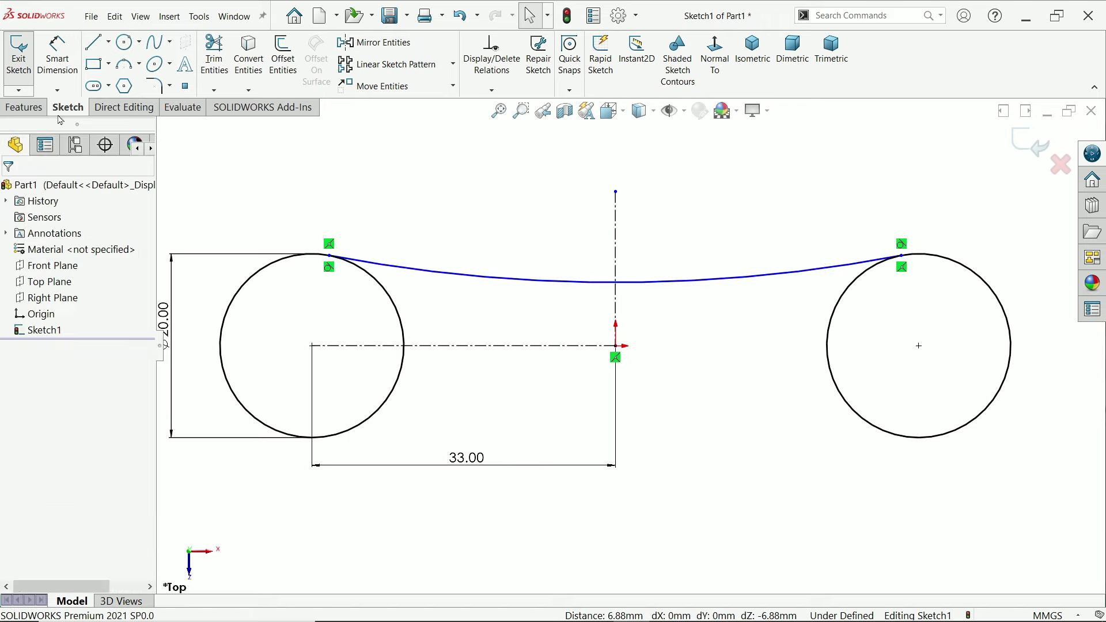
click(57, 57)
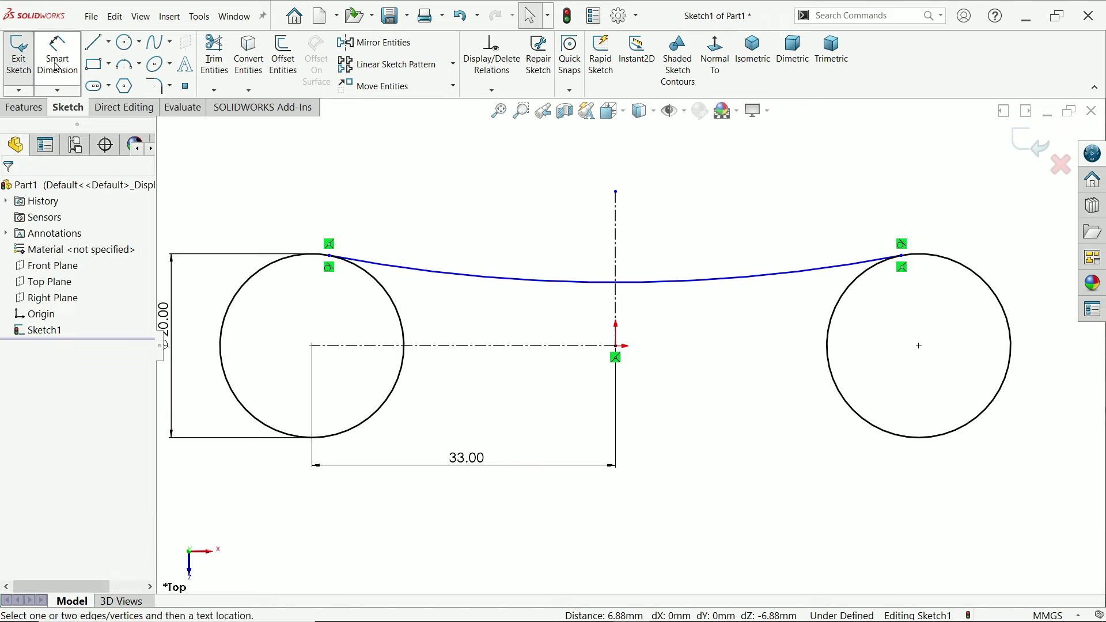
click(617, 346)
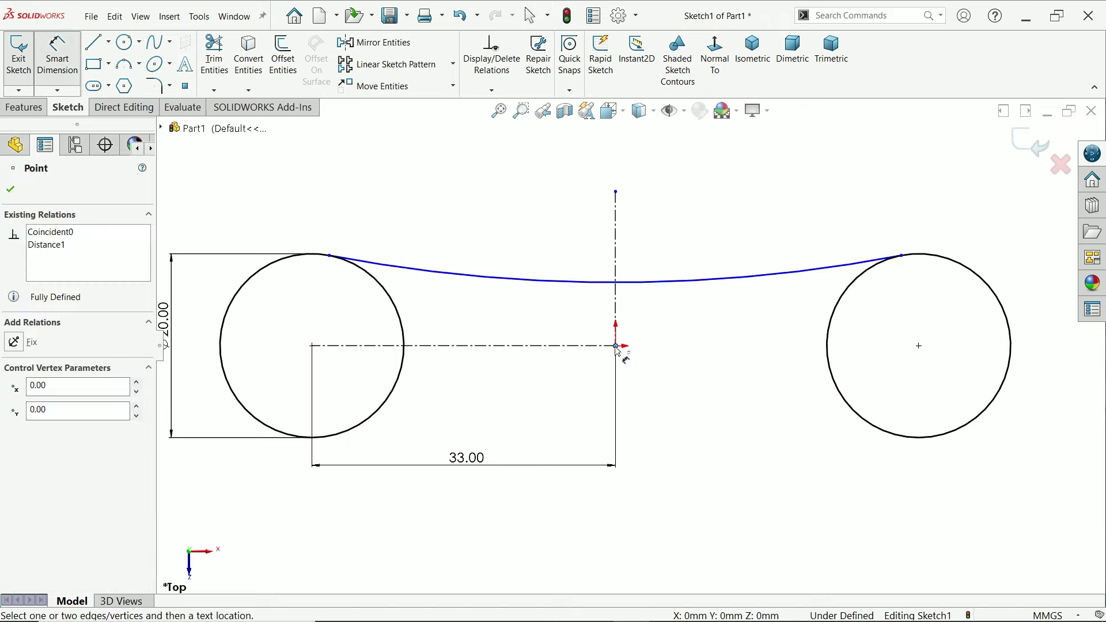
click(635, 284)
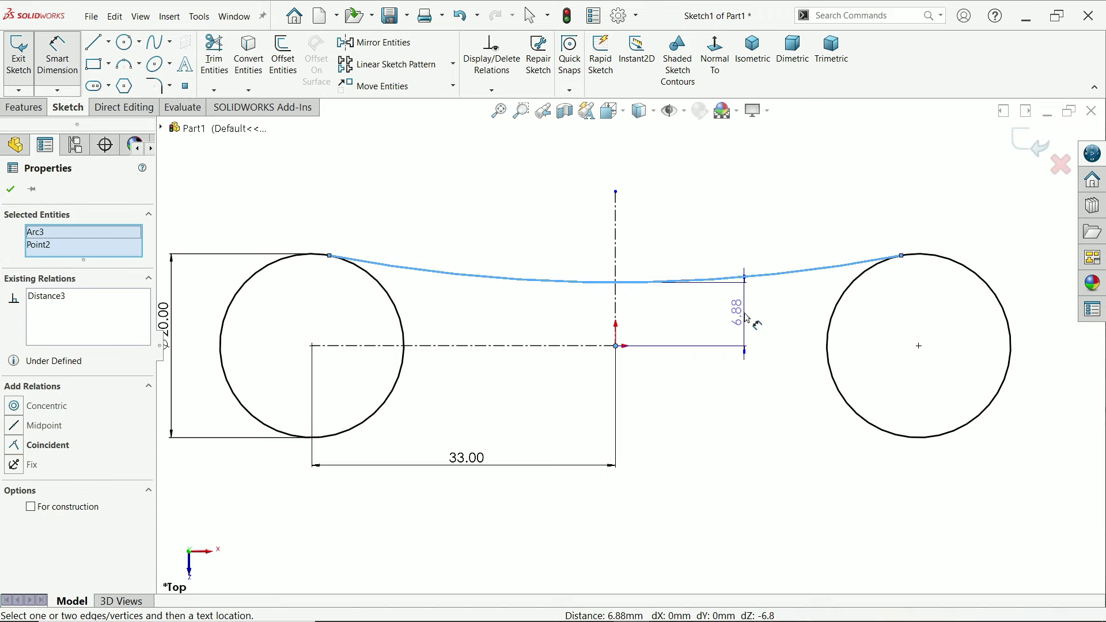
click(743, 314)
text(8)
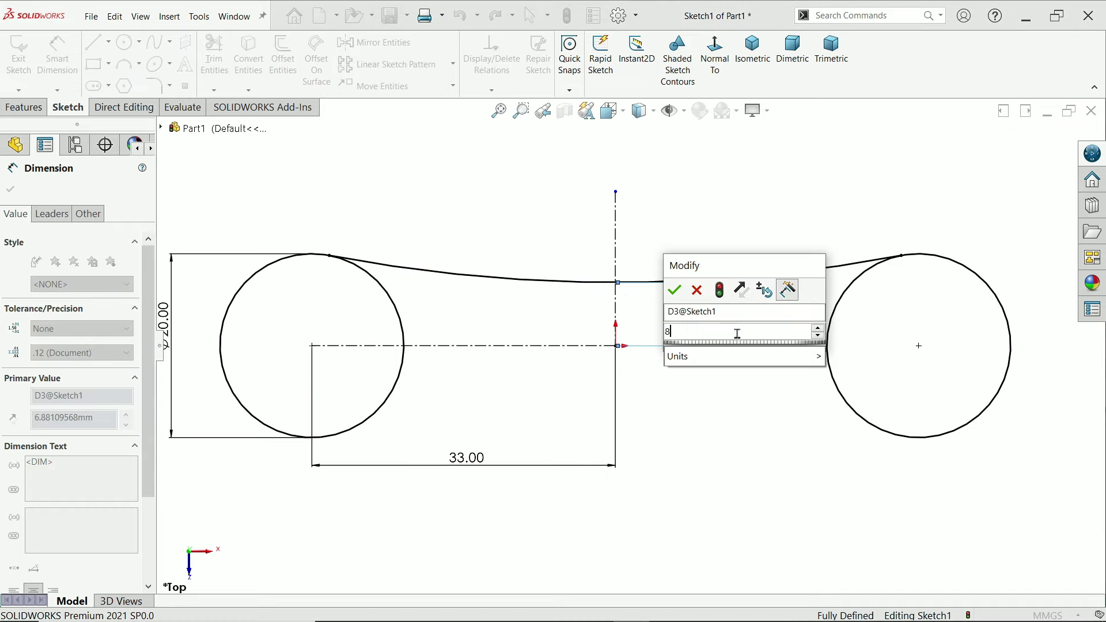
text(.5)
key(Return)
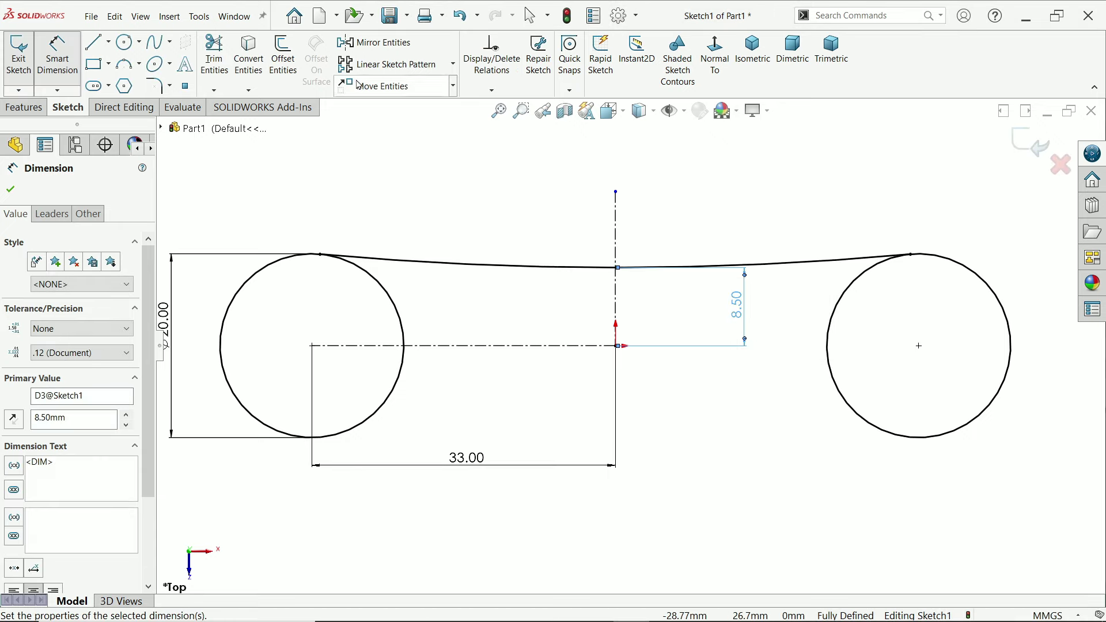
Step: Mirror the top arc about the horizontal centreline to form the bottom arc
click(395, 47)
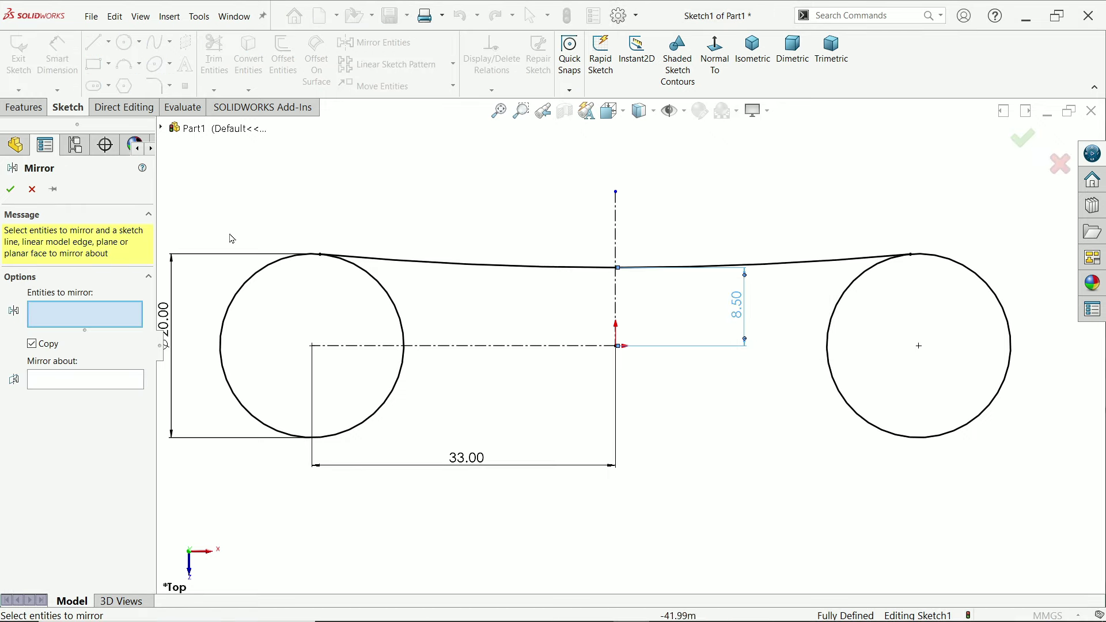
click(456, 266)
click(42, 374)
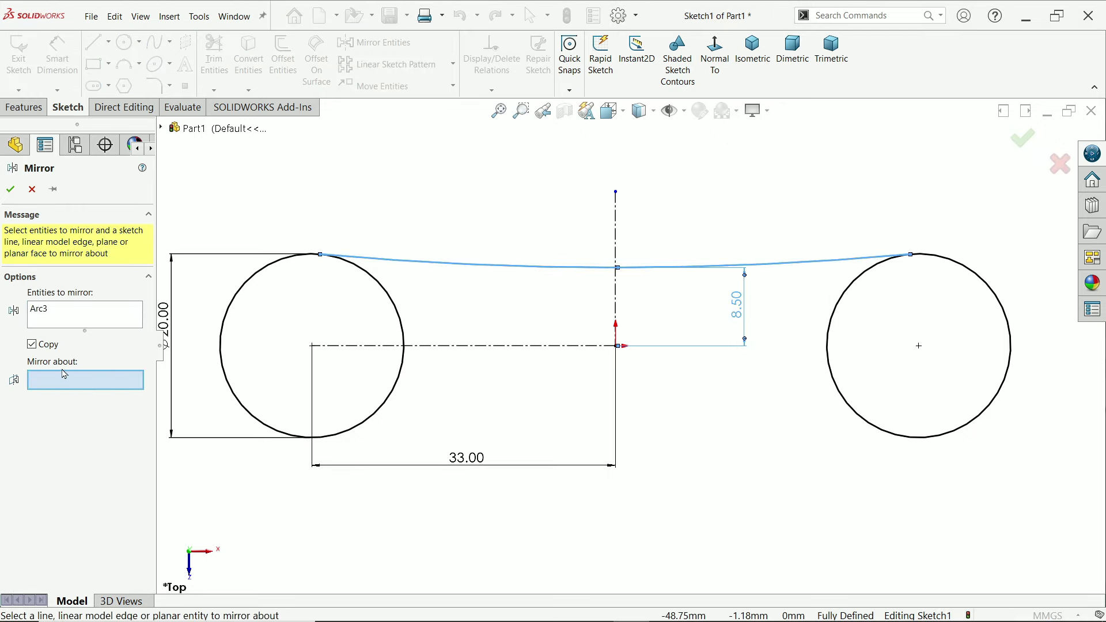
click(514, 347)
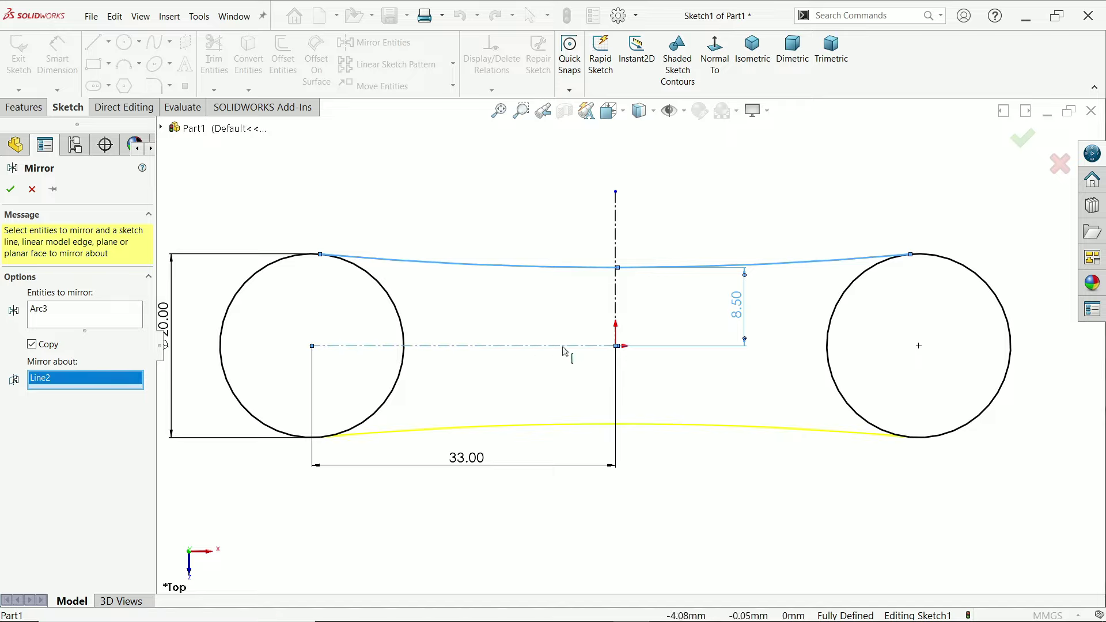
click(10, 189)
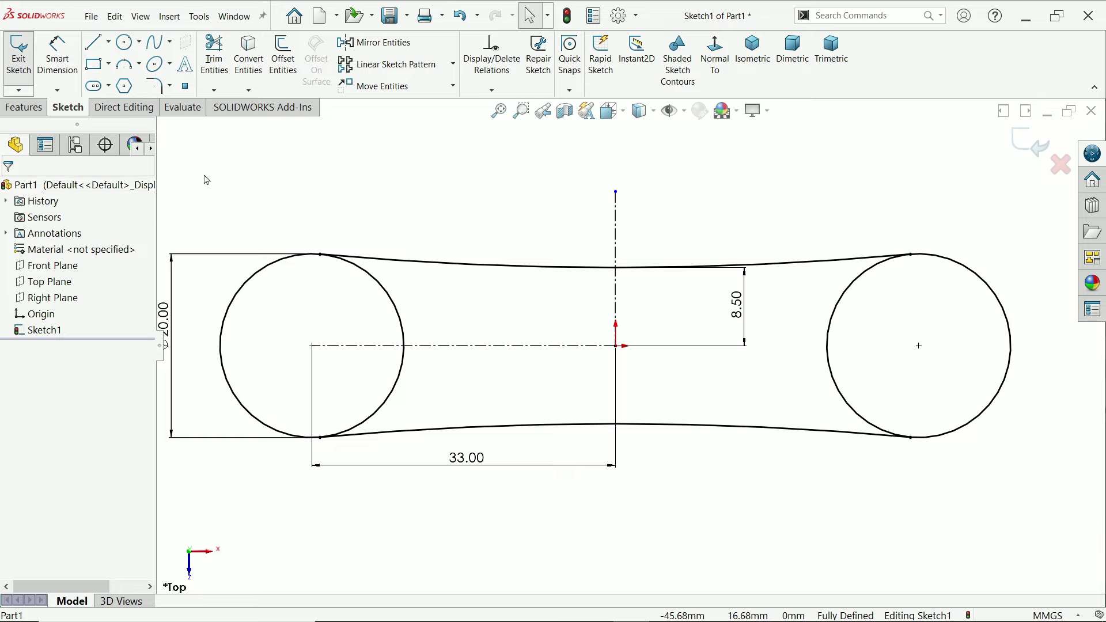
Step: Power-trim the circles' inner arcs away, leaving a closed slot outline
click(214, 70)
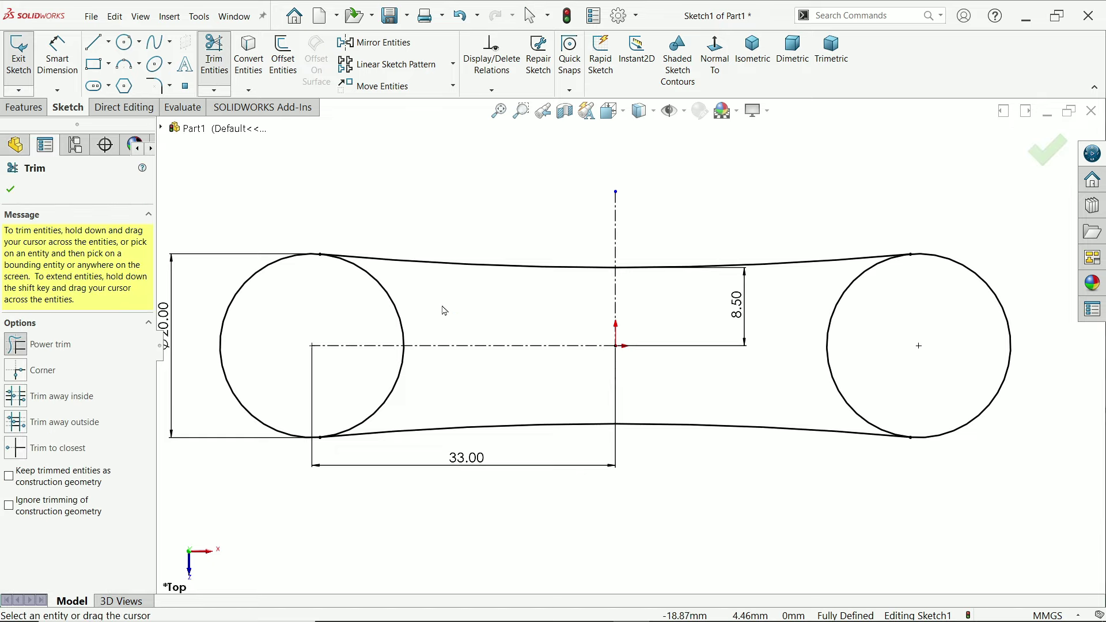
drag(444, 309, 380, 308)
mouse_move(427, 396)
mouse_down()
mouse_move(383, 382)
mouse_move(797, 321)
mouse_move(835, 325)
mouse_up()
click(11, 190)
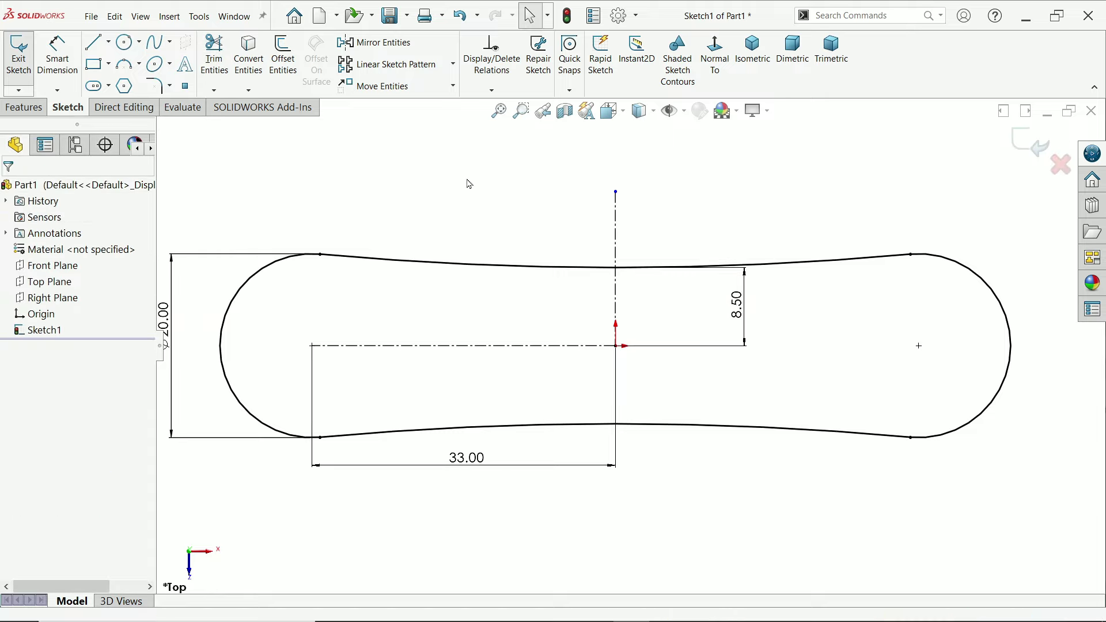
Step: Offset the whole slot outline 2 mm to the inside
click(293, 73)
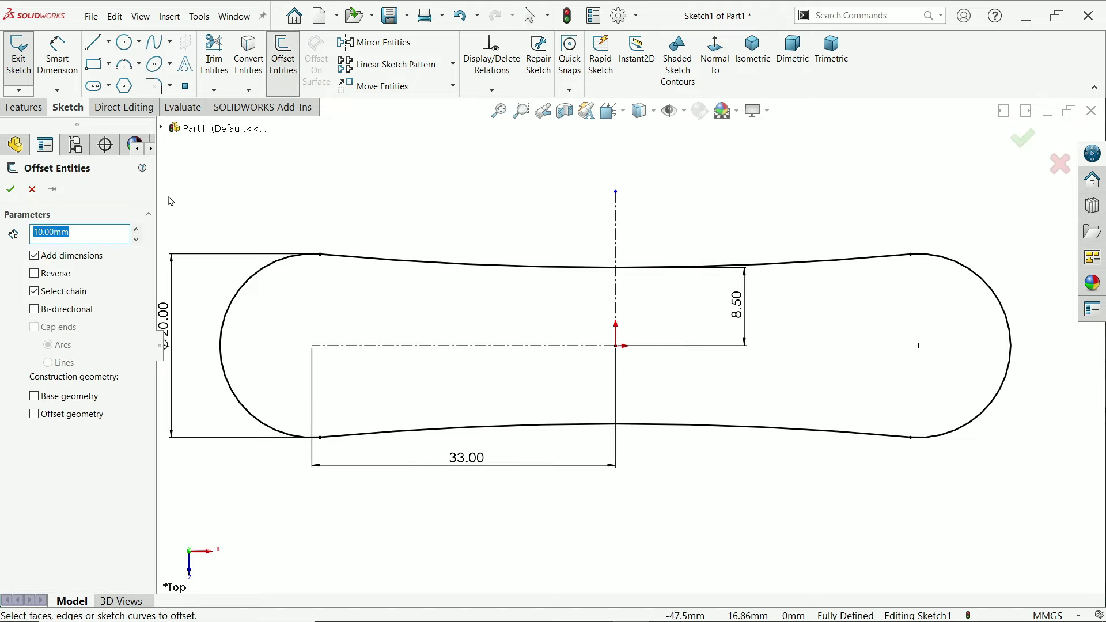
text(2)
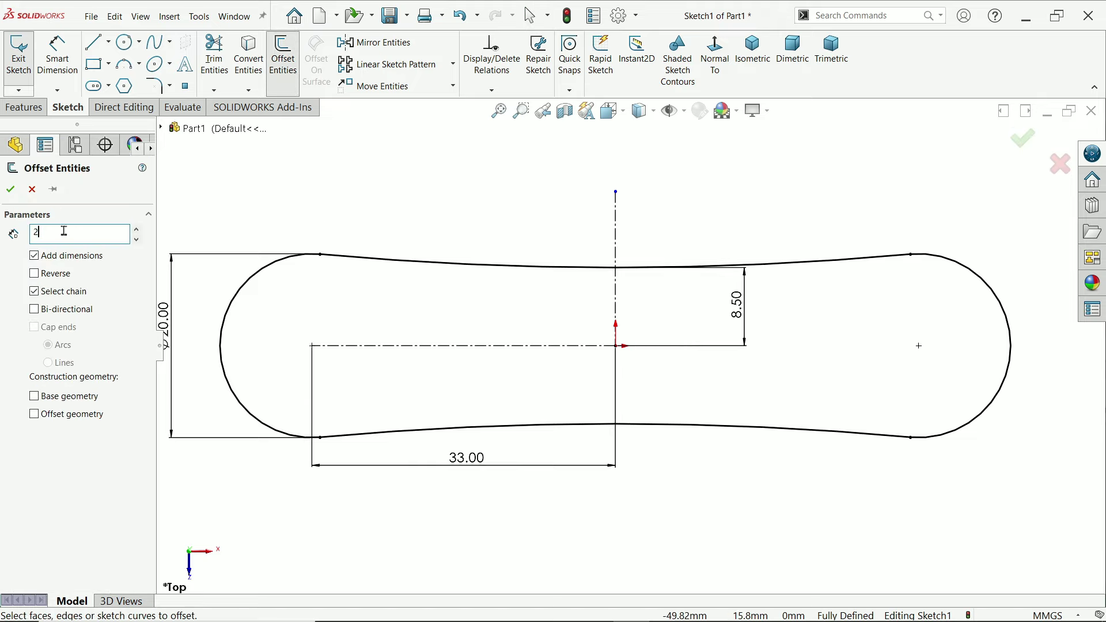
click(845, 264)
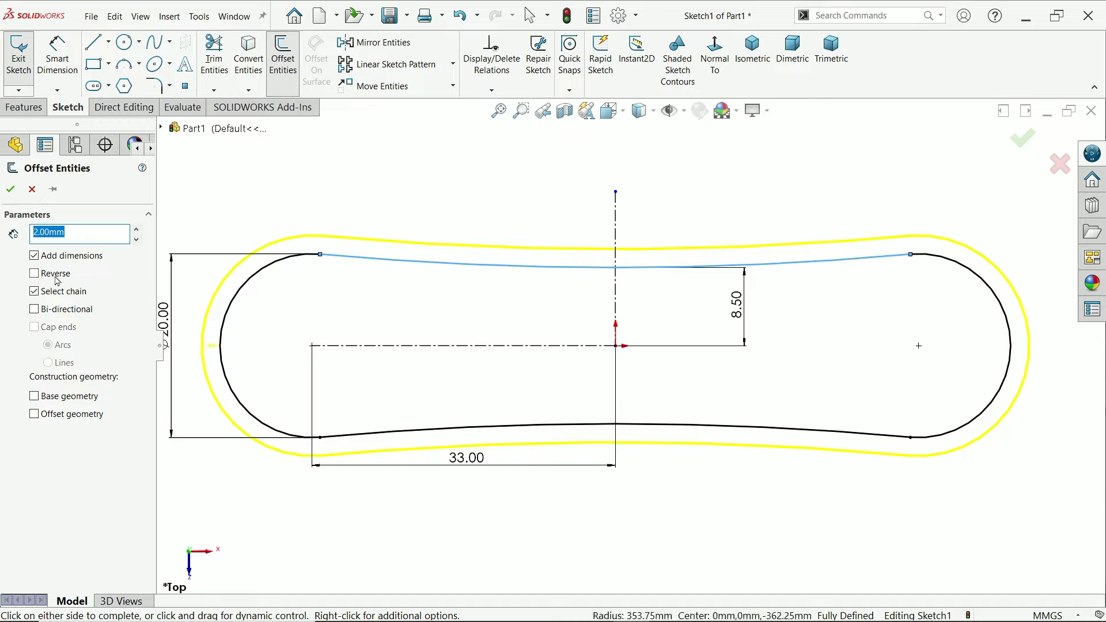
click(34, 274)
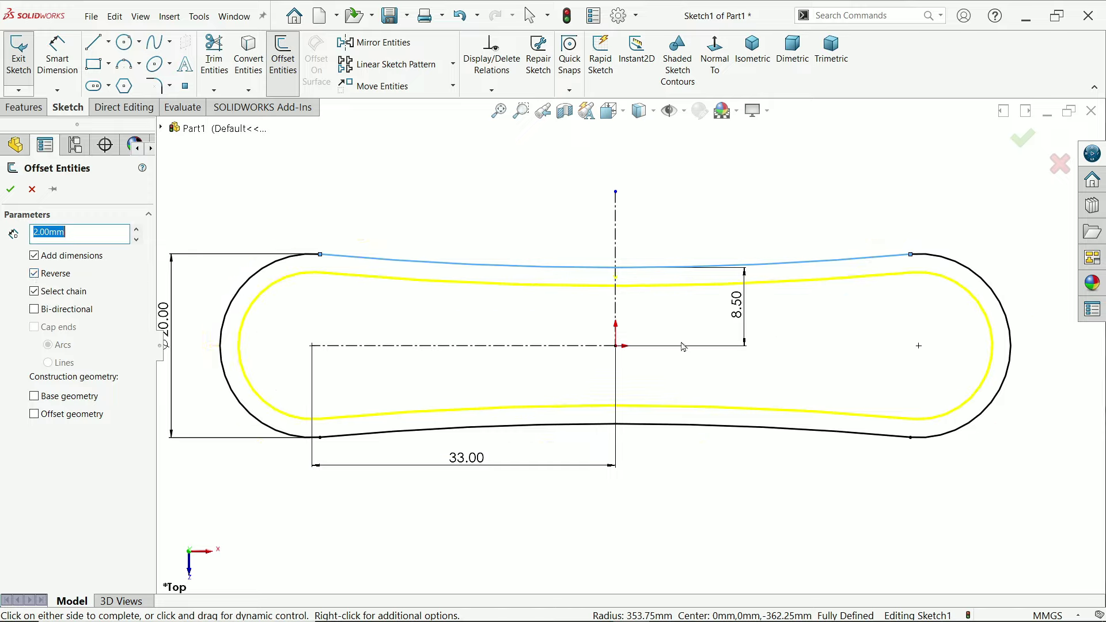
click(10, 189)
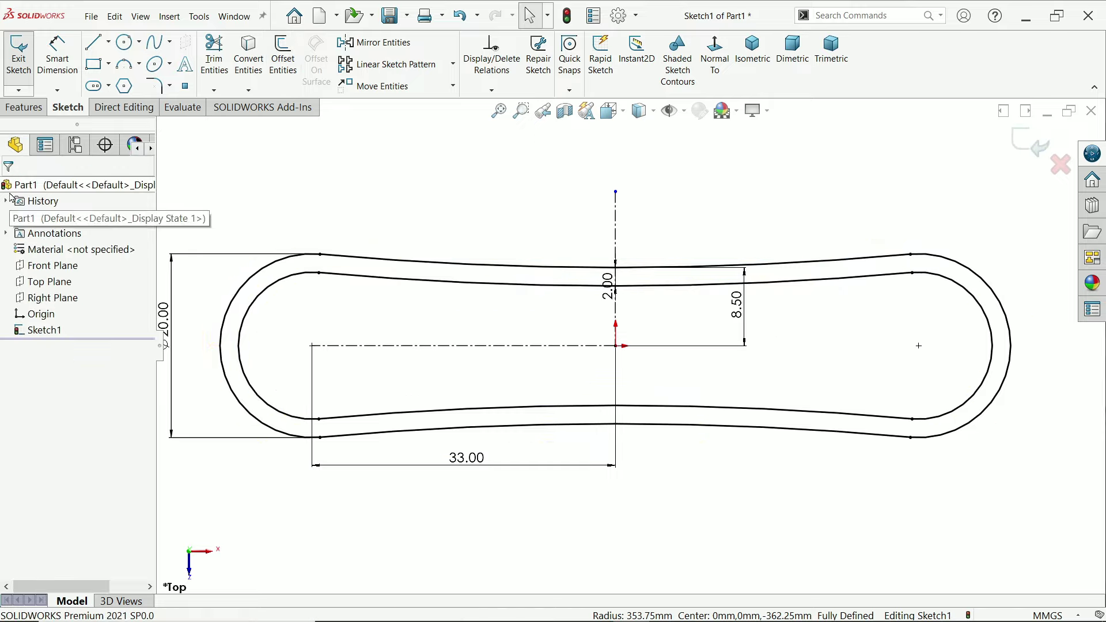
Step: Convert the four outer curves to construction geometry and exit Sketch1
click(370, 263)
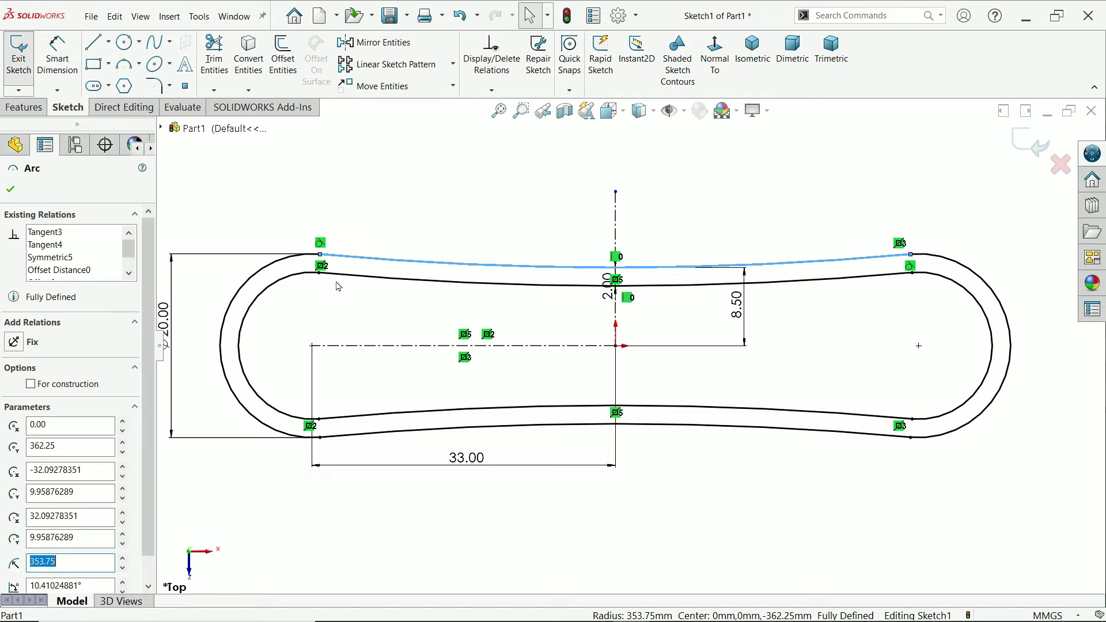
click(280, 270)
click(385, 430)
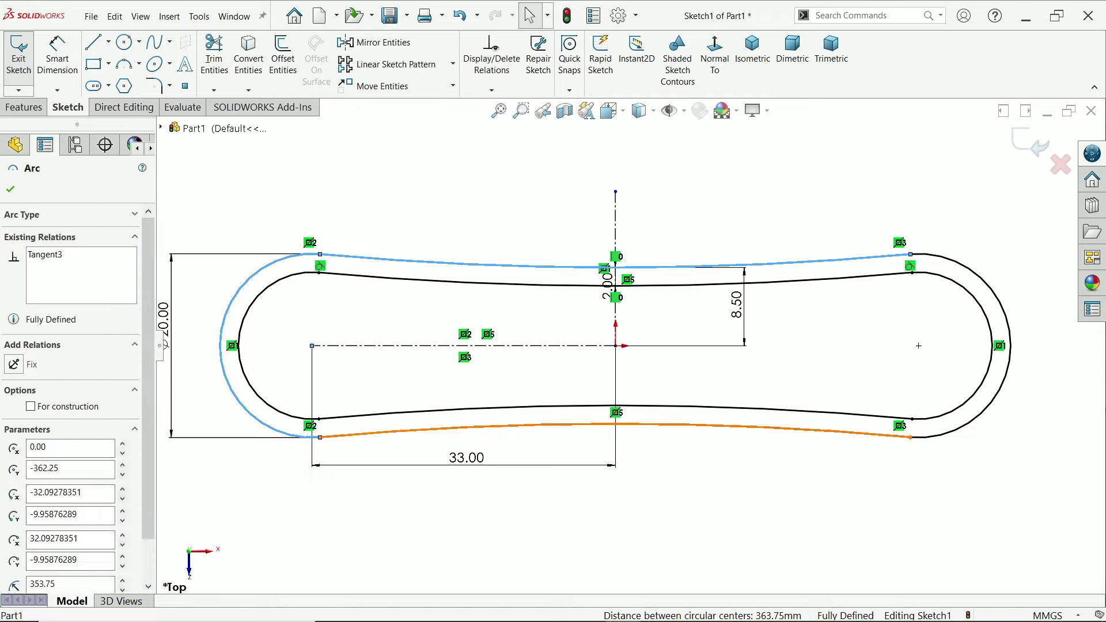
click(961, 433)
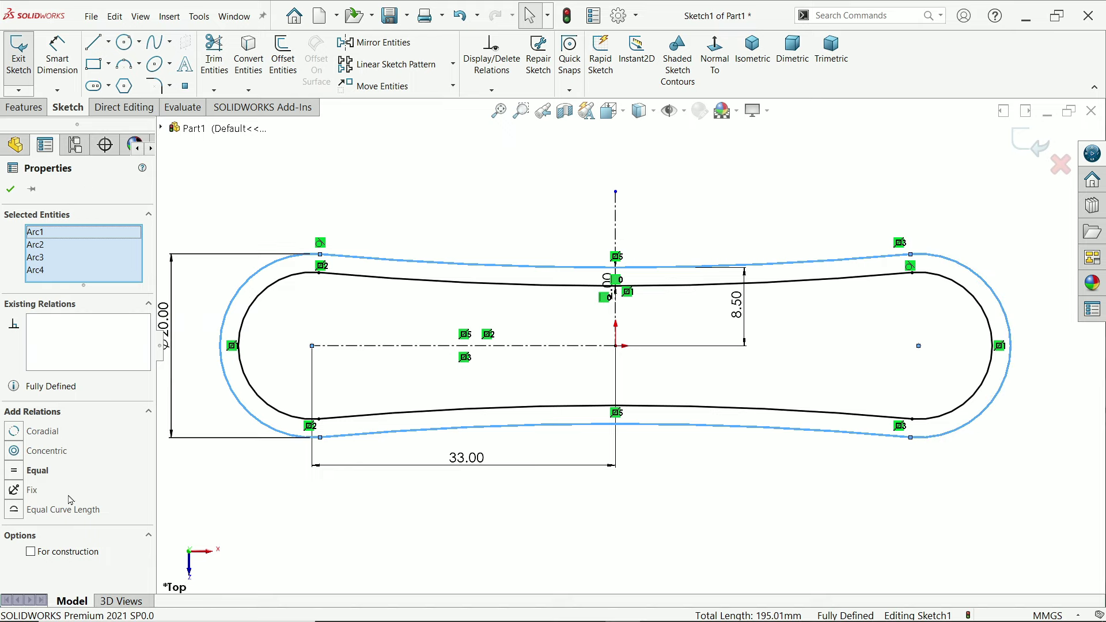
click(30, 552)
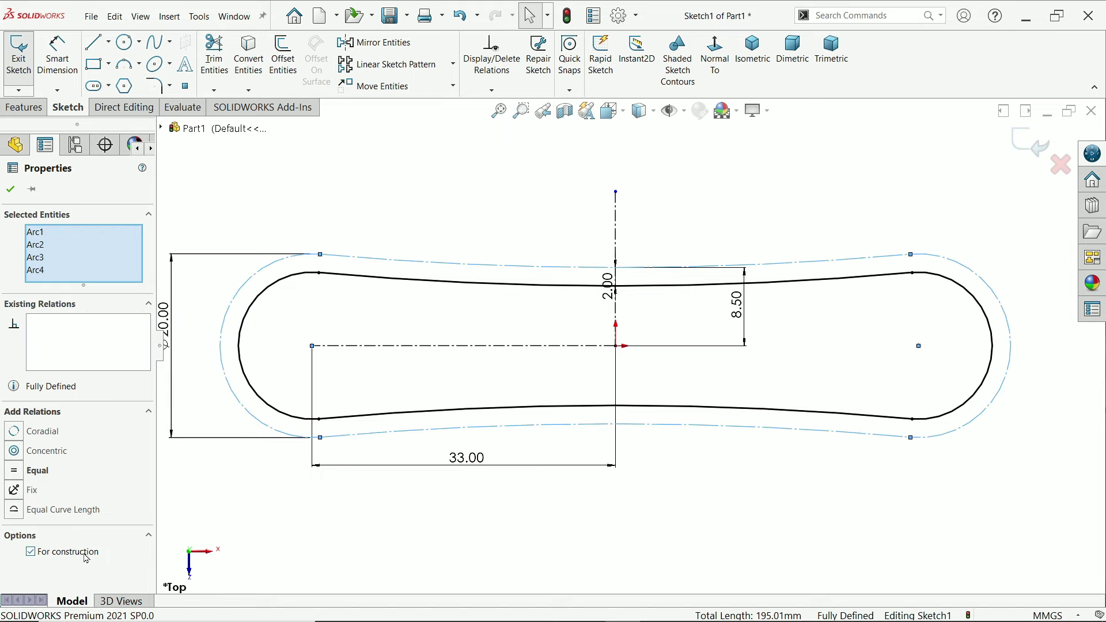
click(10, 189)
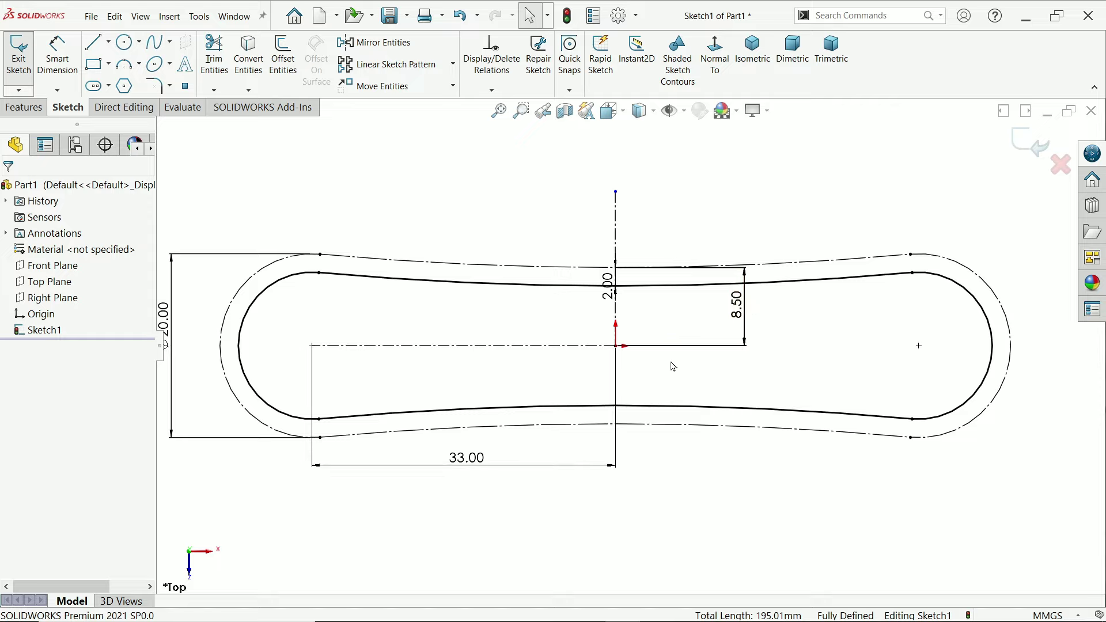
click(1031, 145)
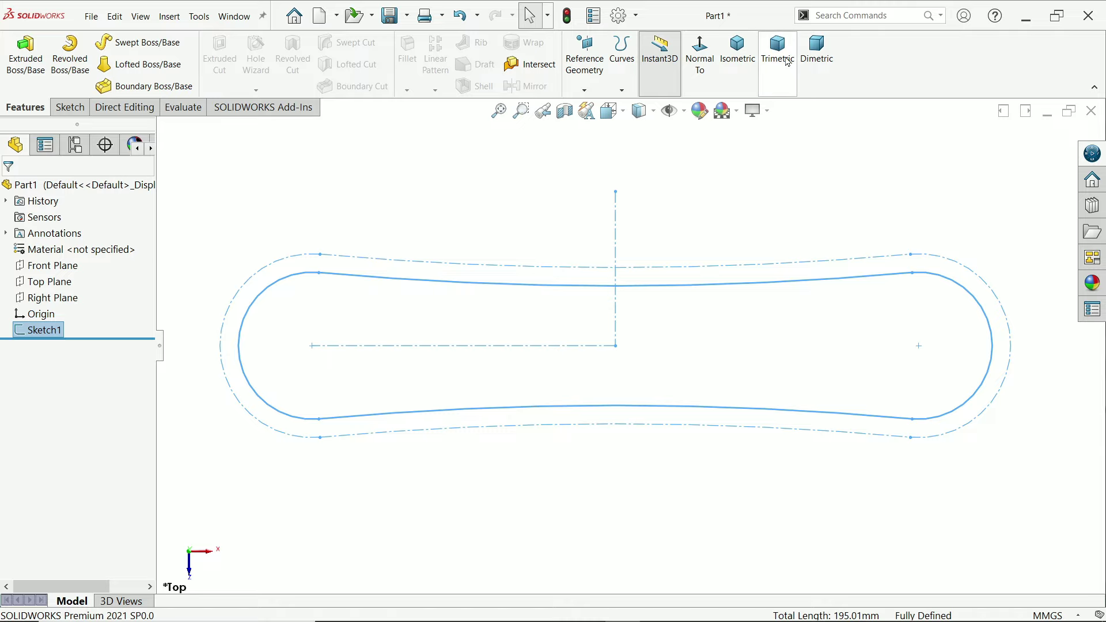
Step: In isometric view, start a Front Plane sketch and draw a three-point arc above the origin
click(737, 51)
click(33, 266)
click(64, 242)
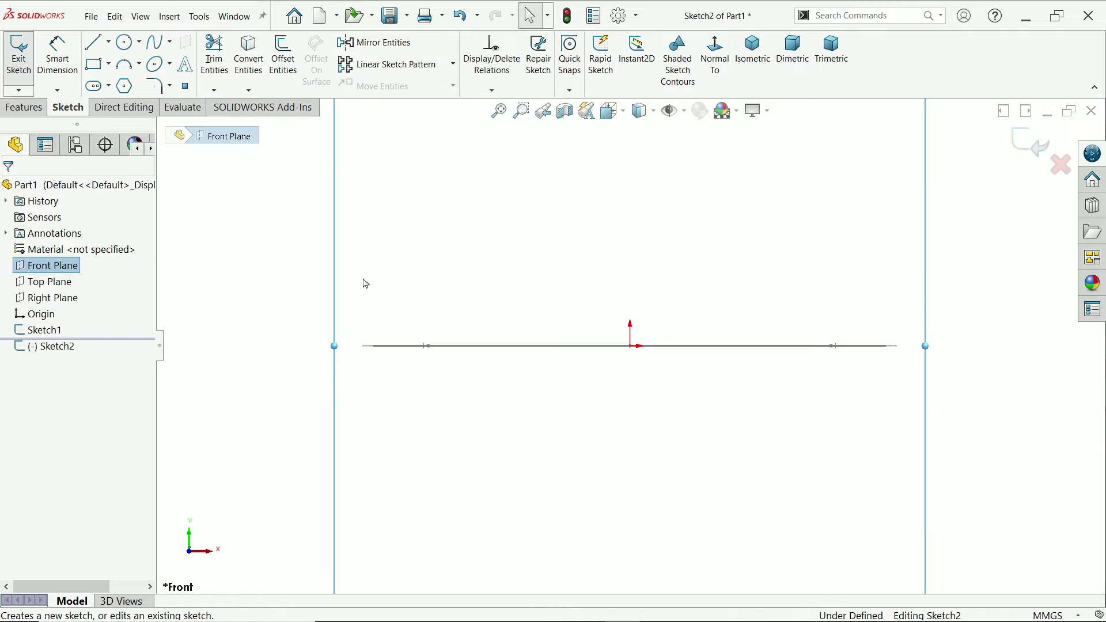
click(139, 64)
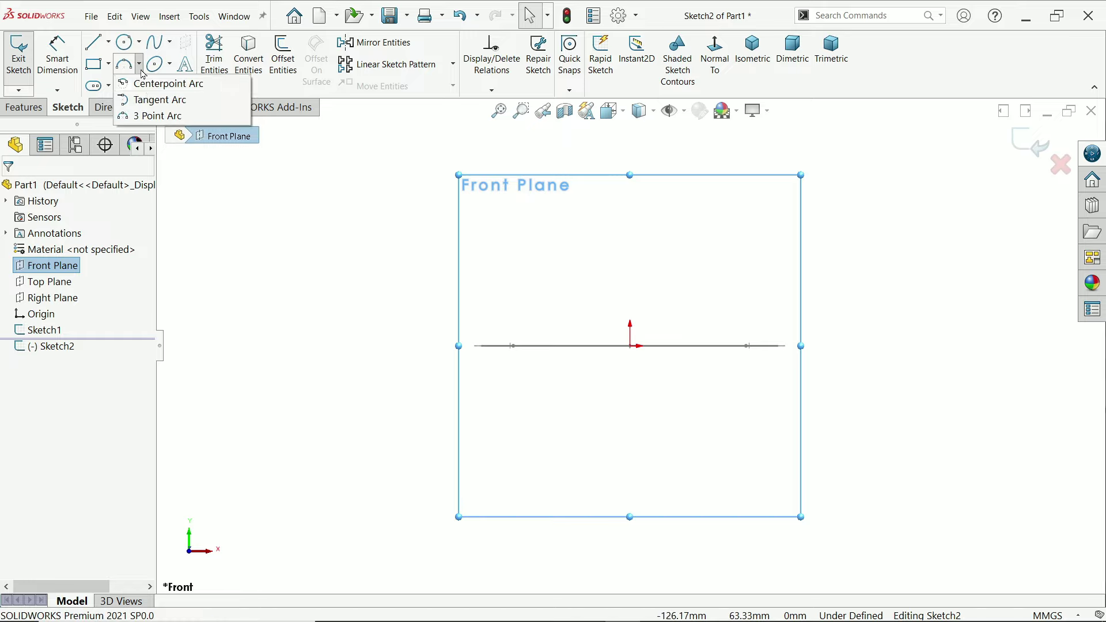
click(152, 117)
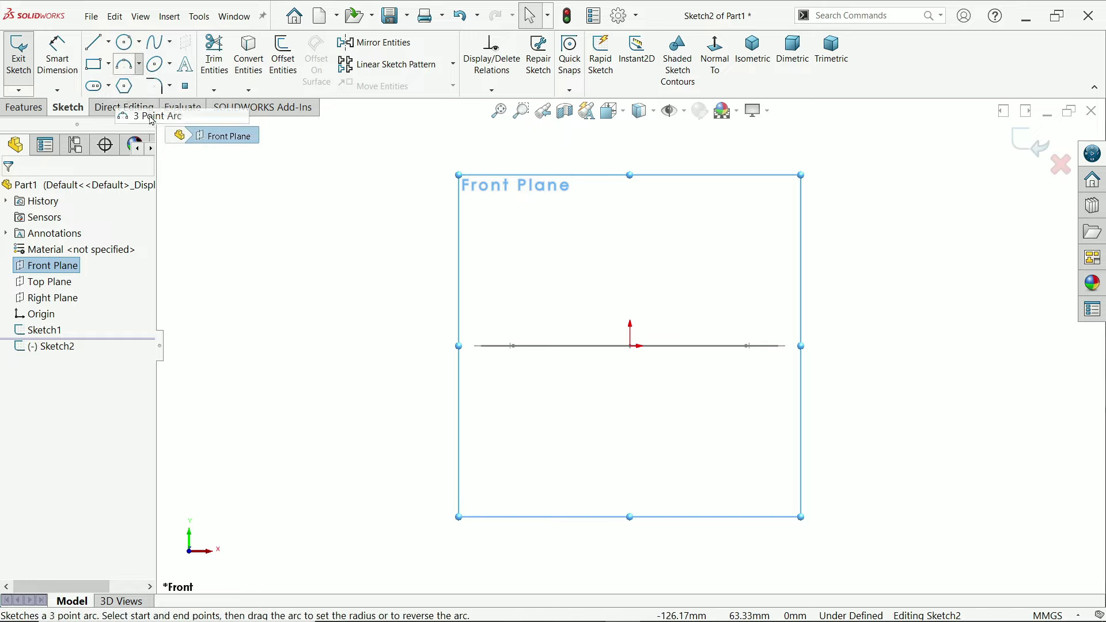
click(401, 244)
click(855, 221)
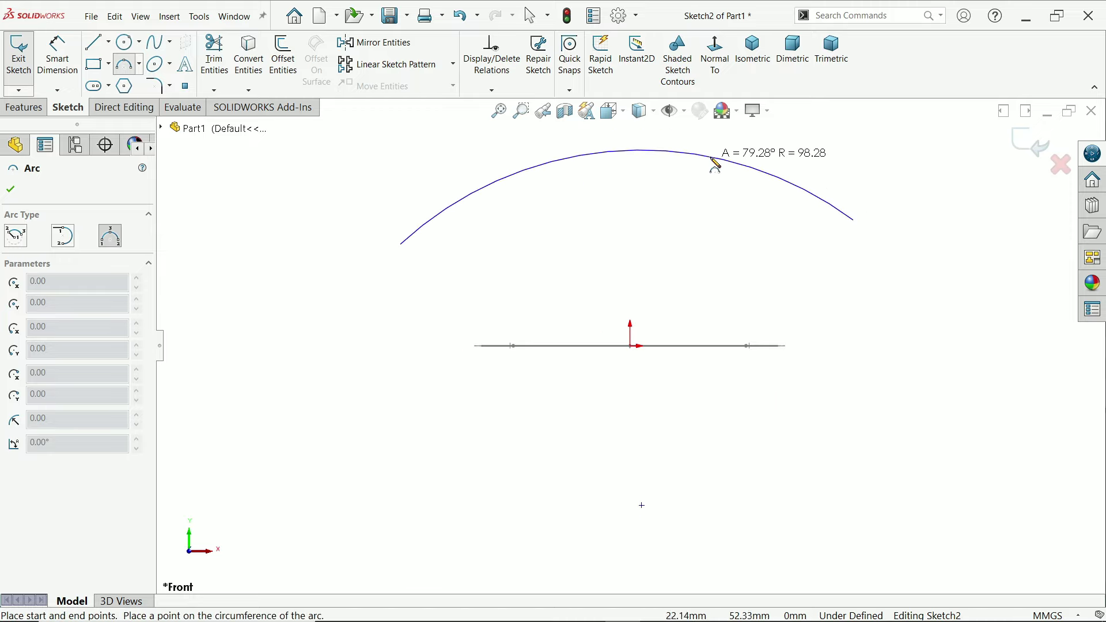
click(623, 151)
right_click(784, 299)
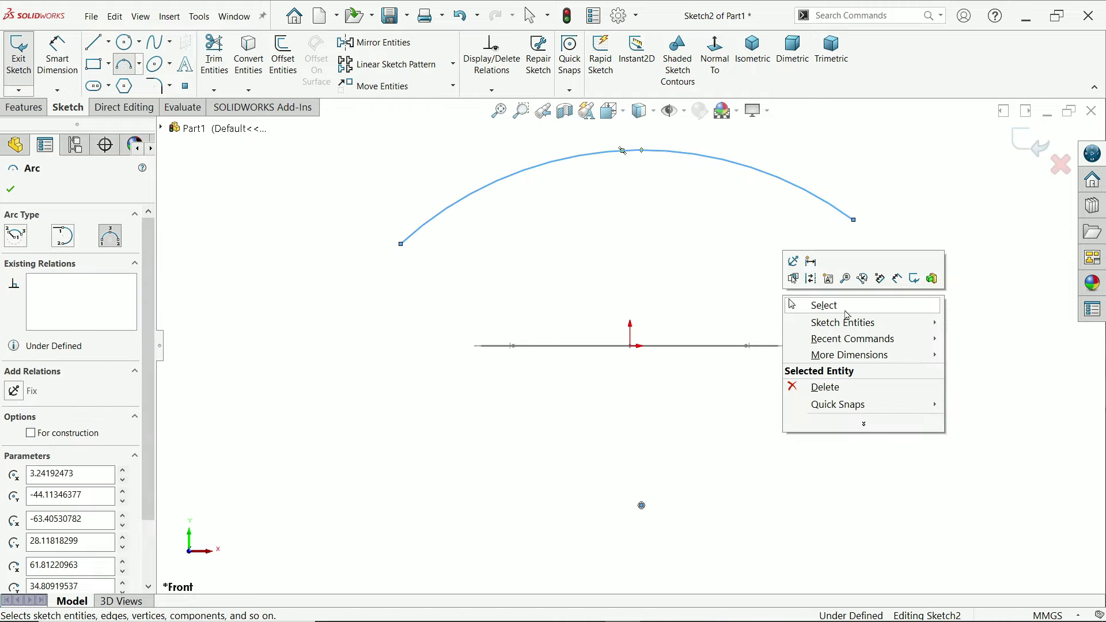
click(846, 314)
Step: Add a Horizontal relation between the arc's two endpoints
click(854, 220)
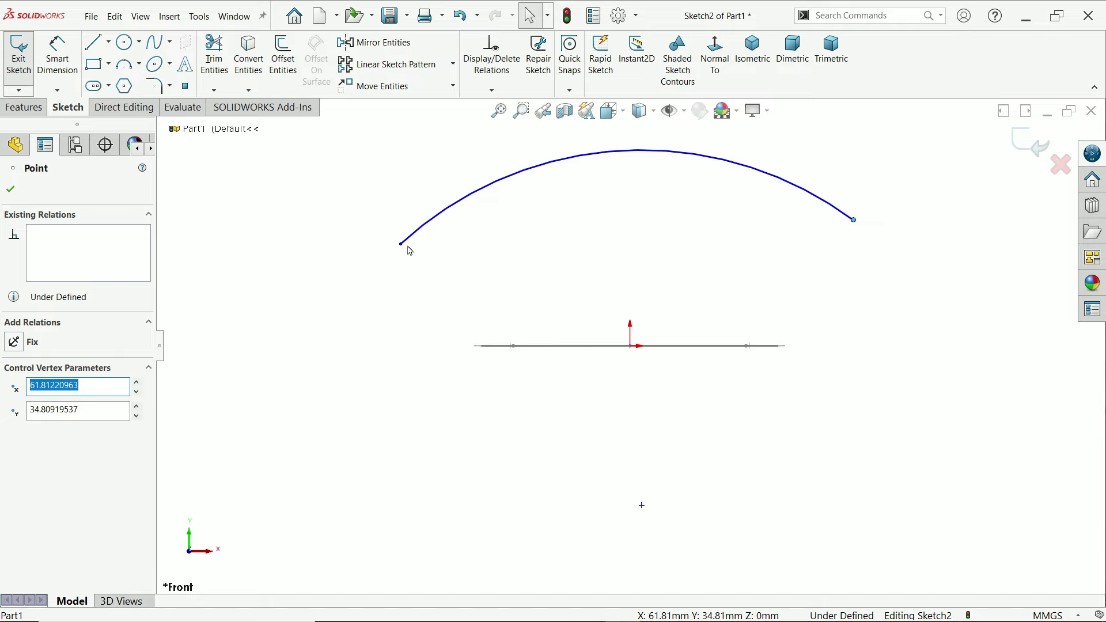
ctrl+click(401, 245)
click(431, 196)
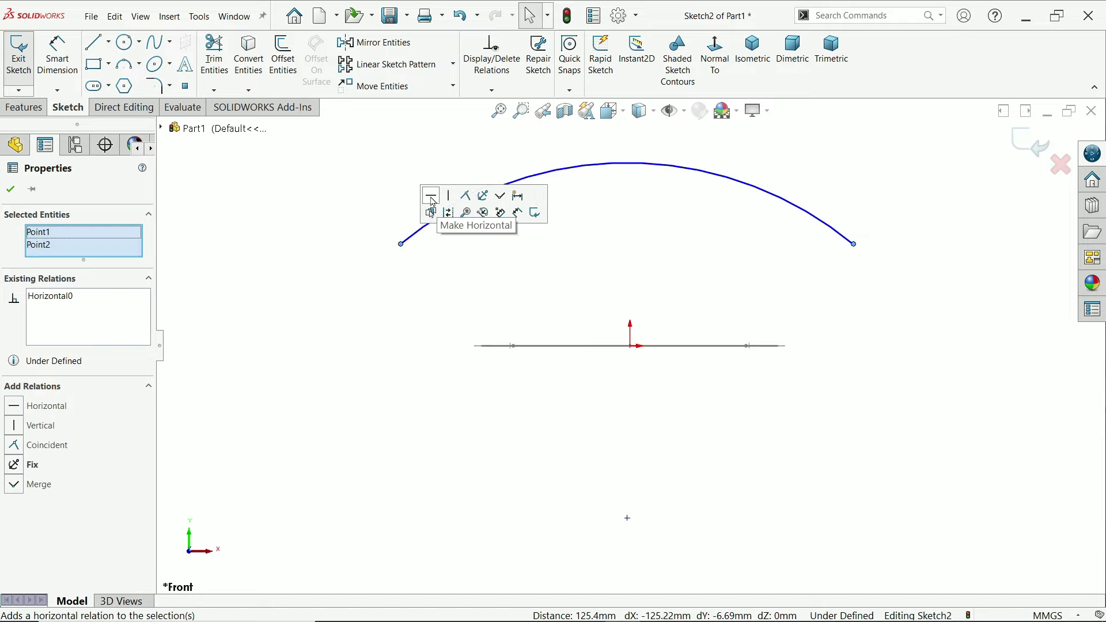
key(Escape)
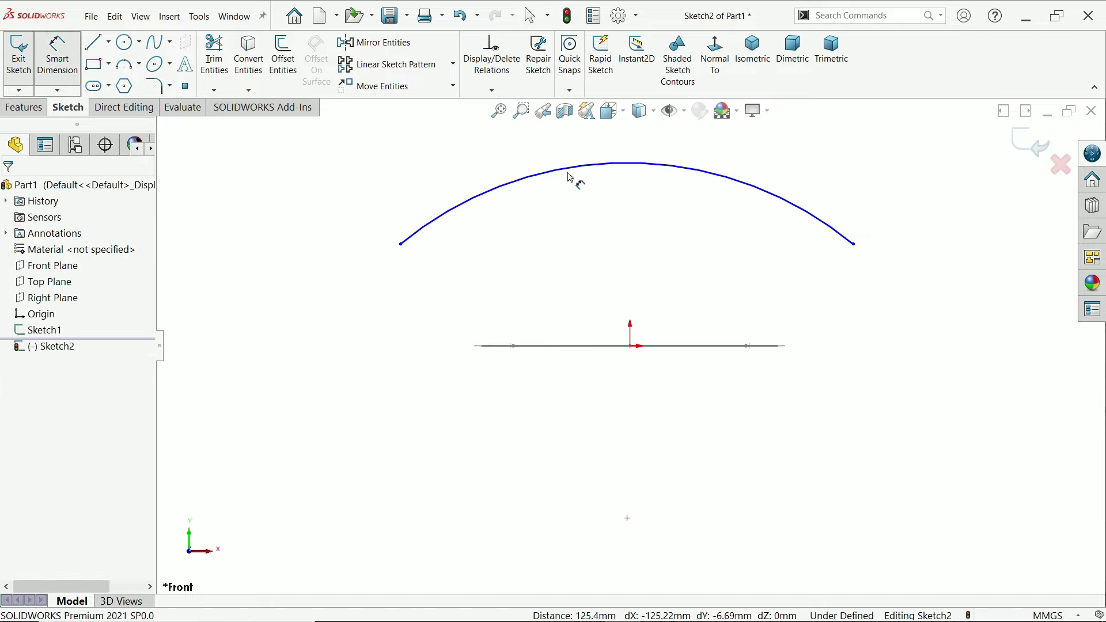
Step: Dimension the arc radius 120 and its centre 54 mm below the origin
click(572, 174)
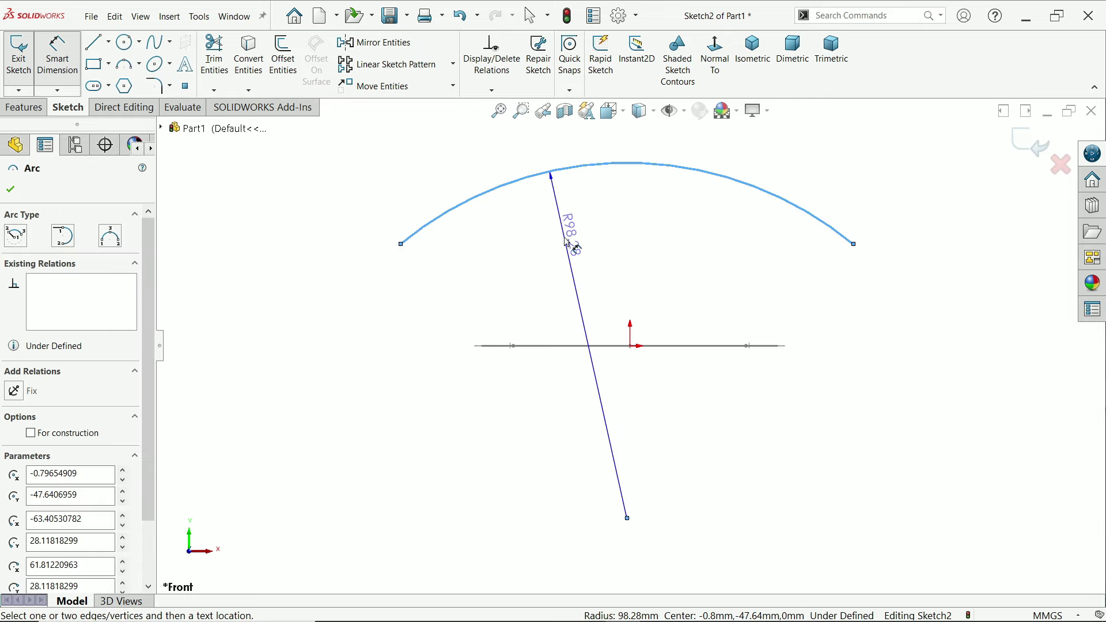
click(568, 242)
text(120)
key(Return)
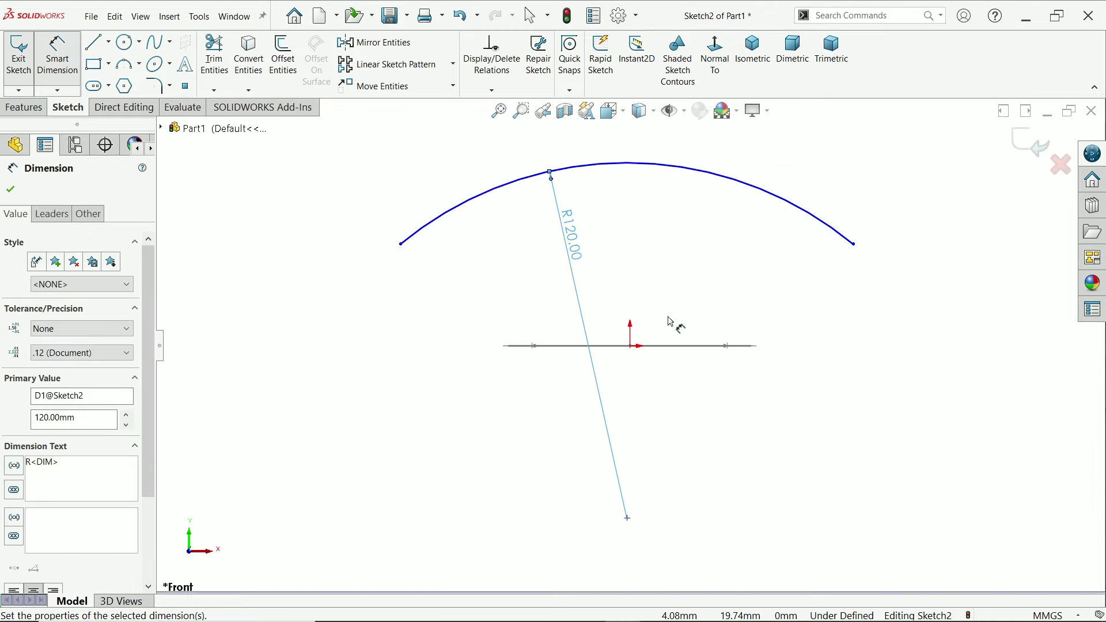
click(632, 347)
click(628, 518)
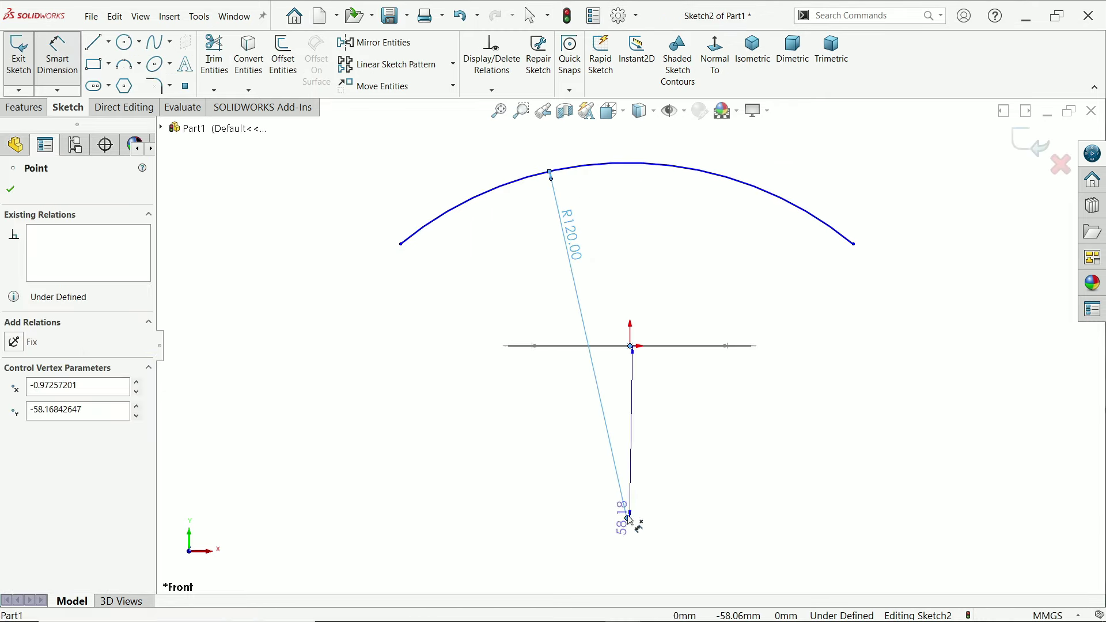
click(443, 428)
text(54)
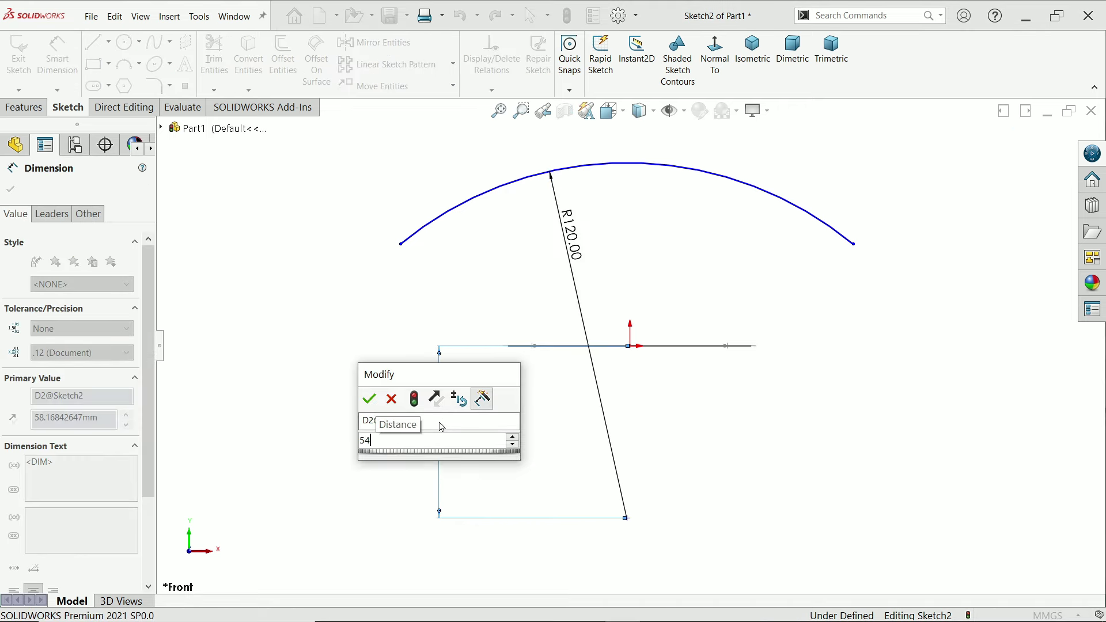
key(Return)
click(10, 188)
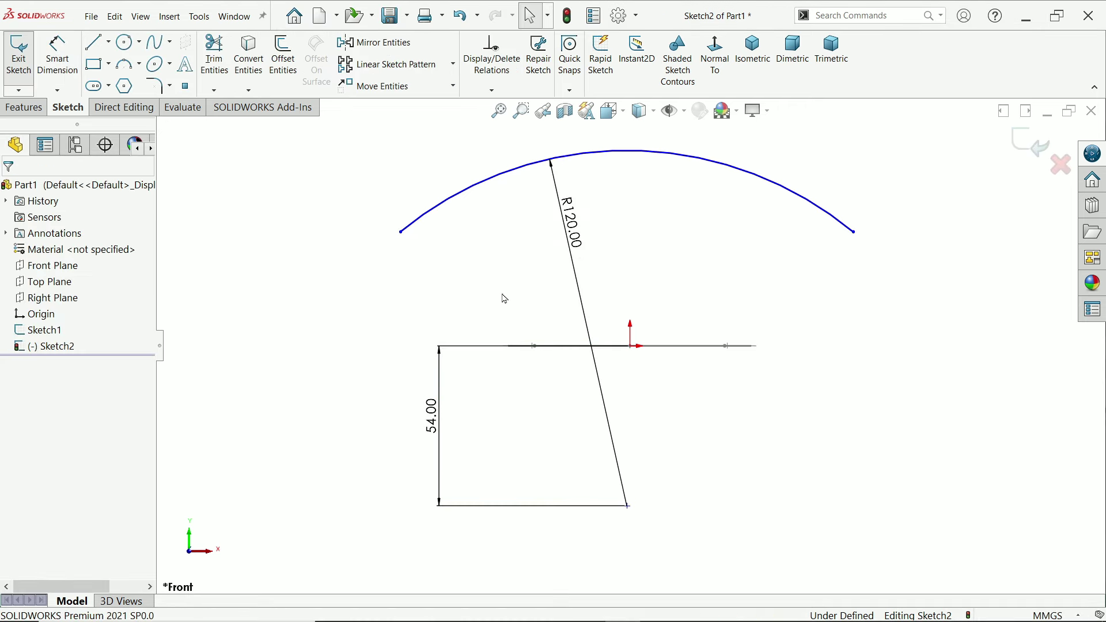
Step: Add a Vertical relation between the origin and the arc centre
click(632, 348)
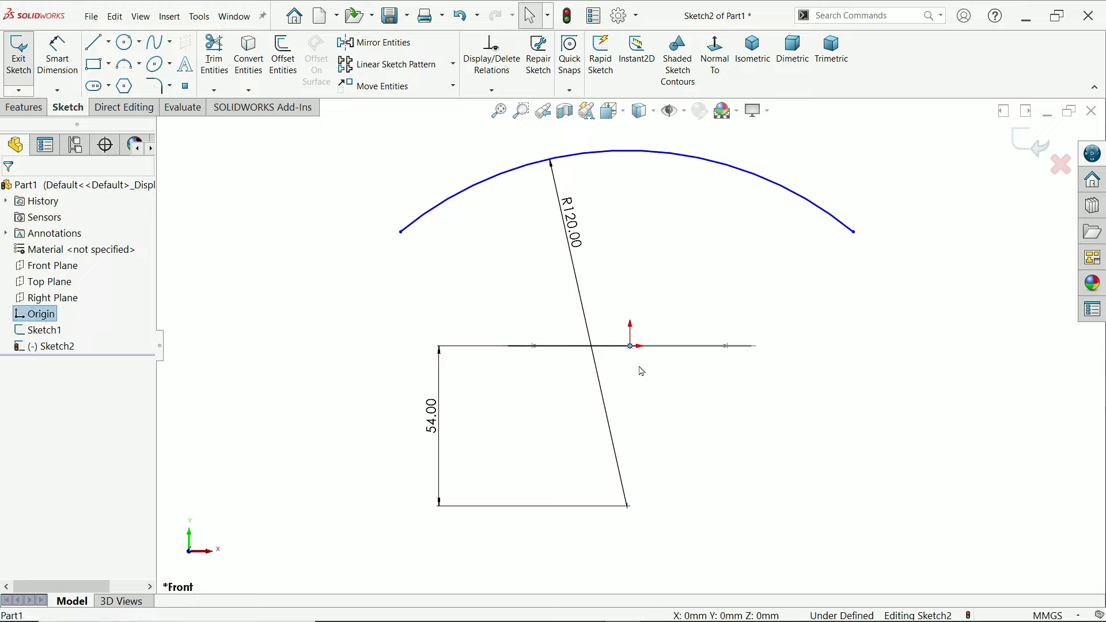
ctrl+click(628, 507)
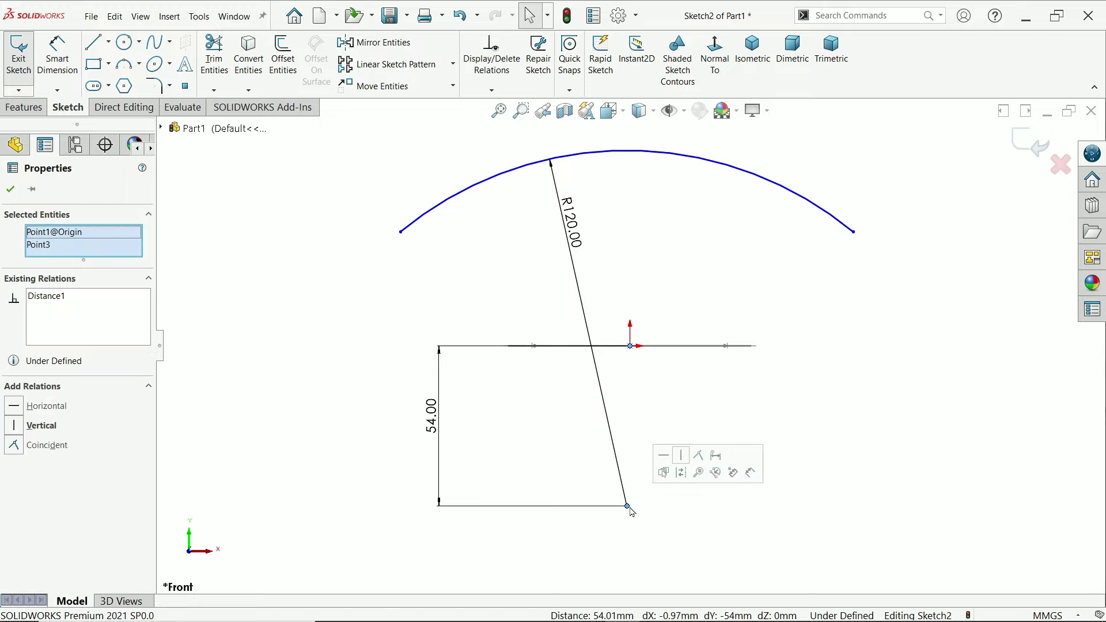
click(681, 458)
click(814, 370)
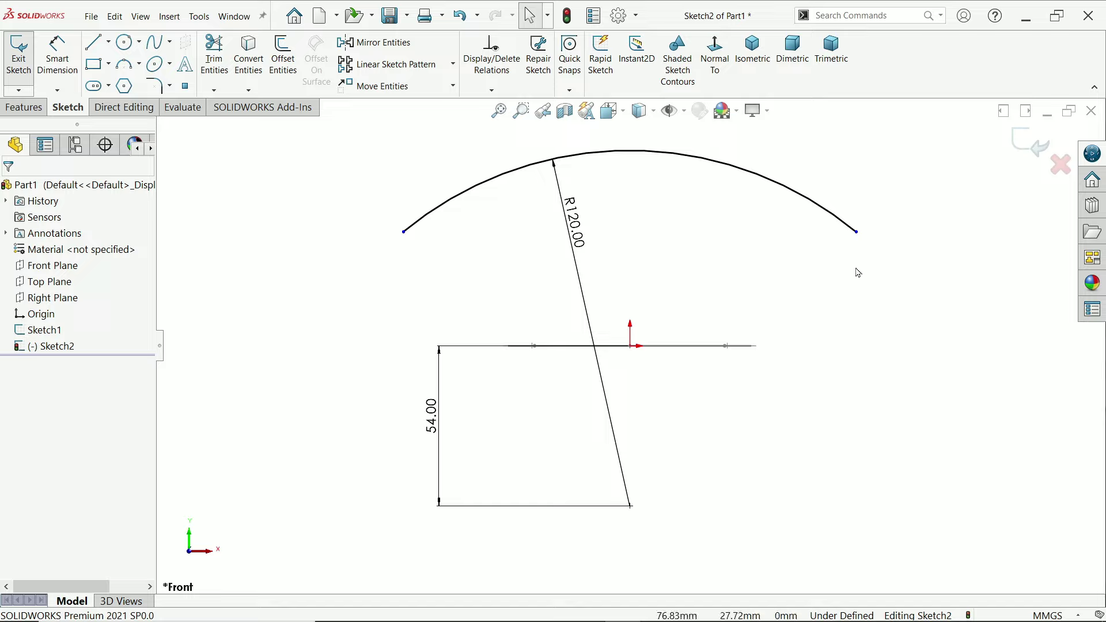
Step: Add the 165.75 arc-length dimension and exit Sketch2
click(60, 68)
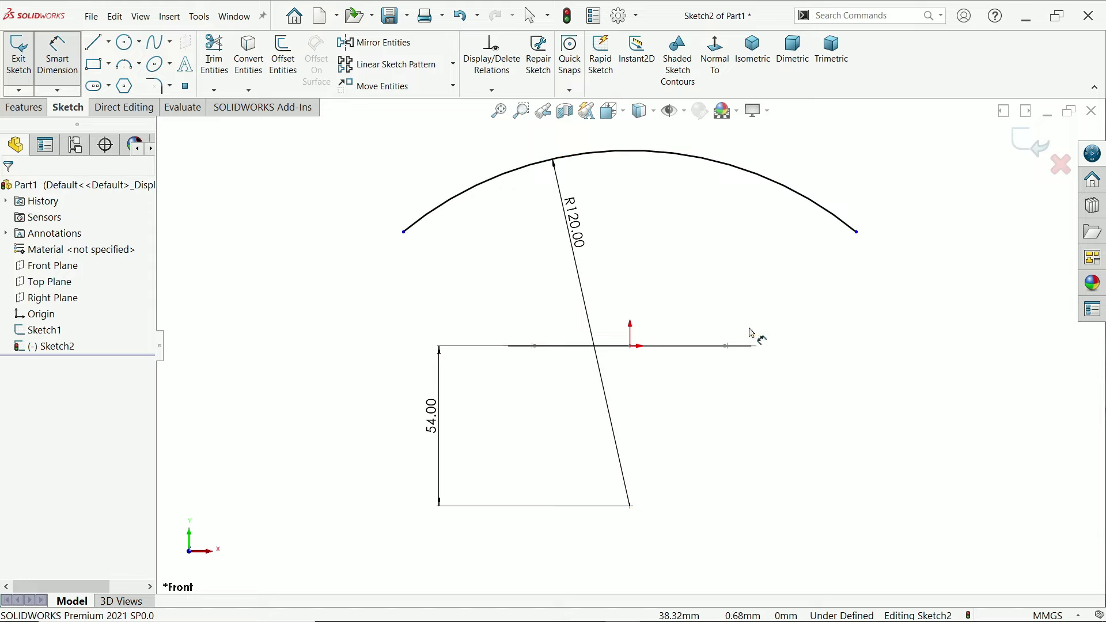
click(793, 195)
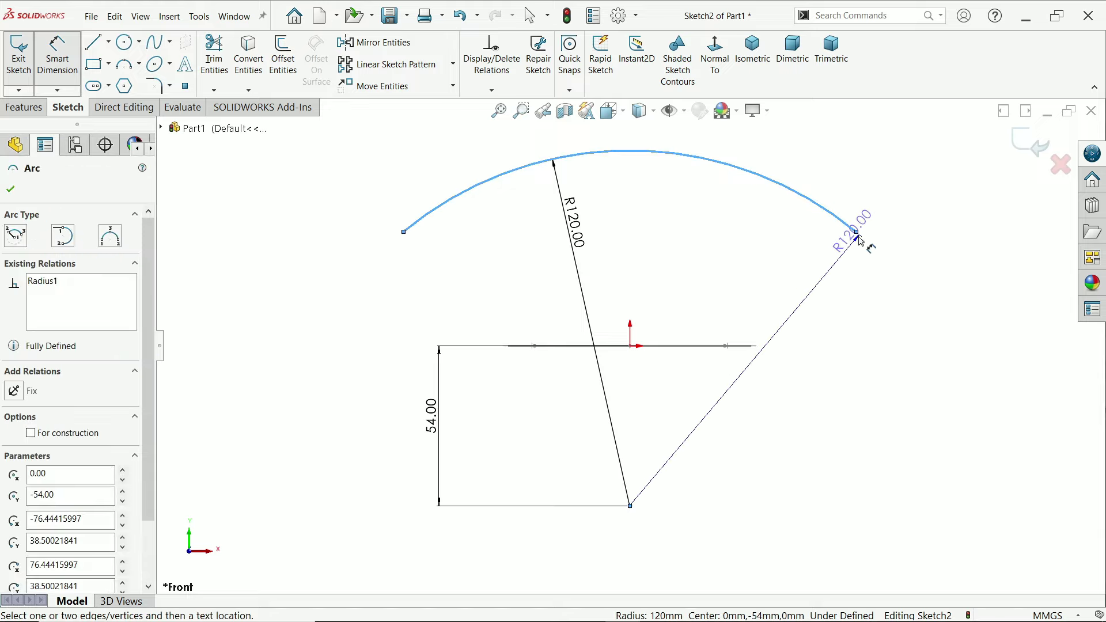
click(857, 232)
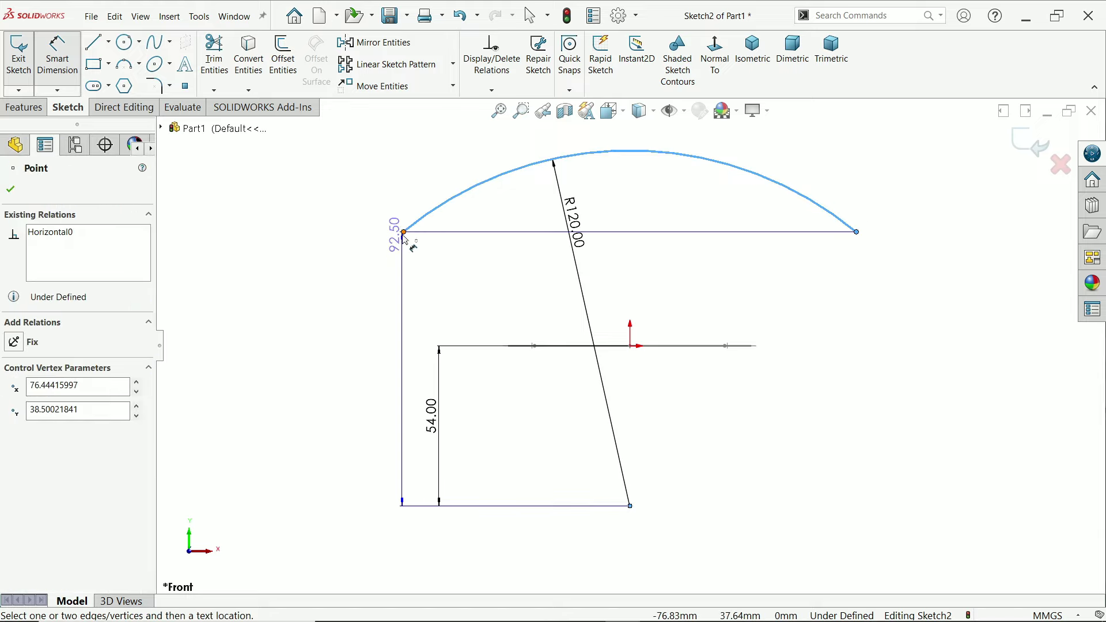
click(403, 232)
click(507, 164)
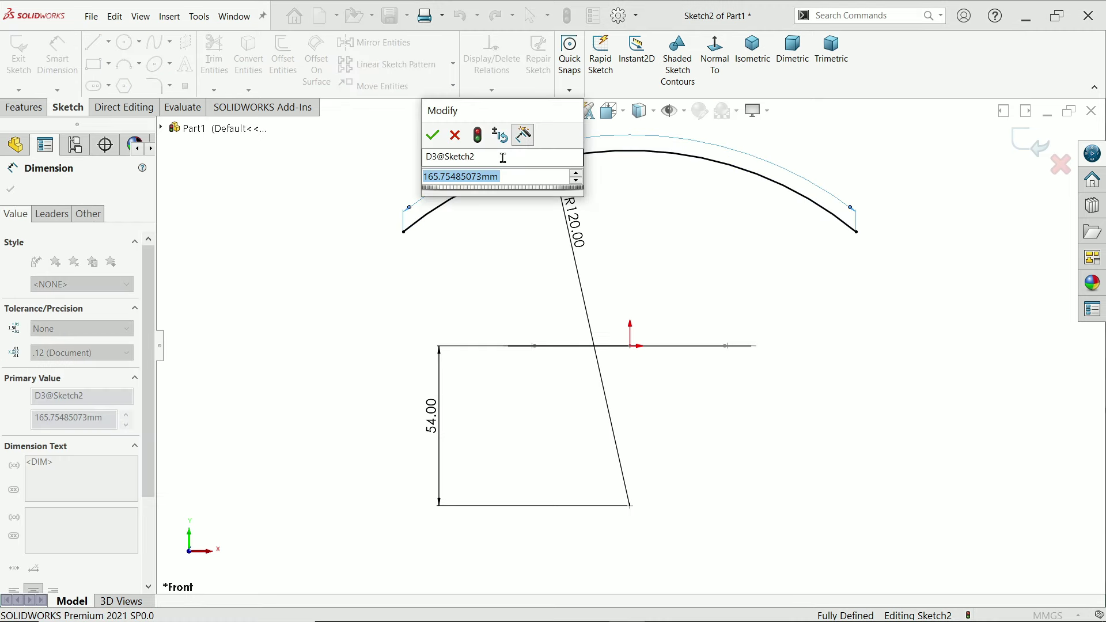
click(432, 136)
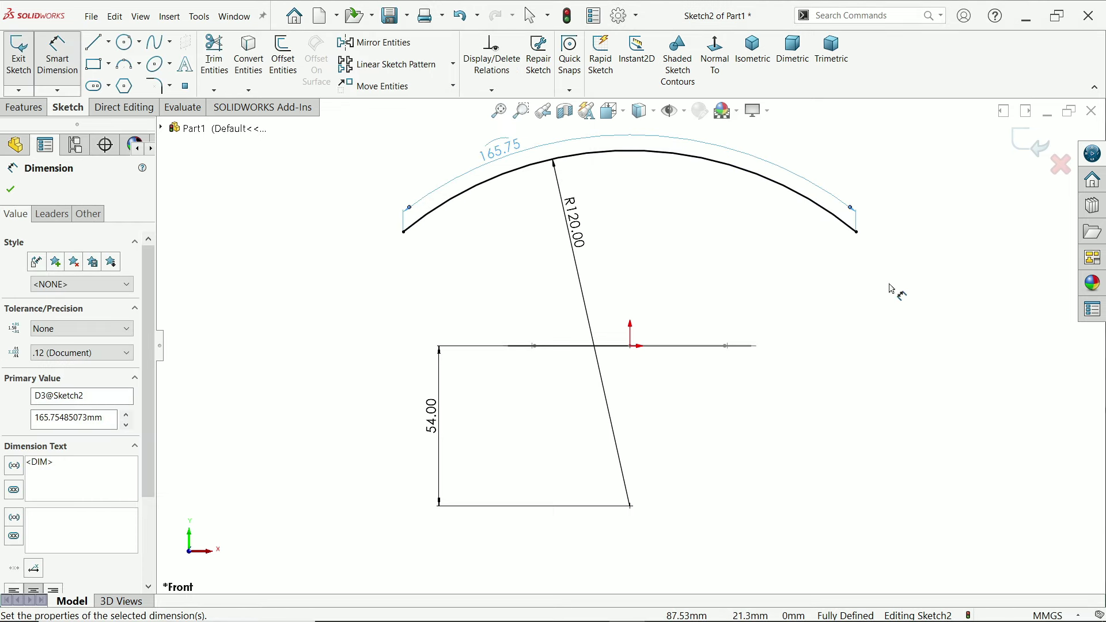
click(1029, 142)
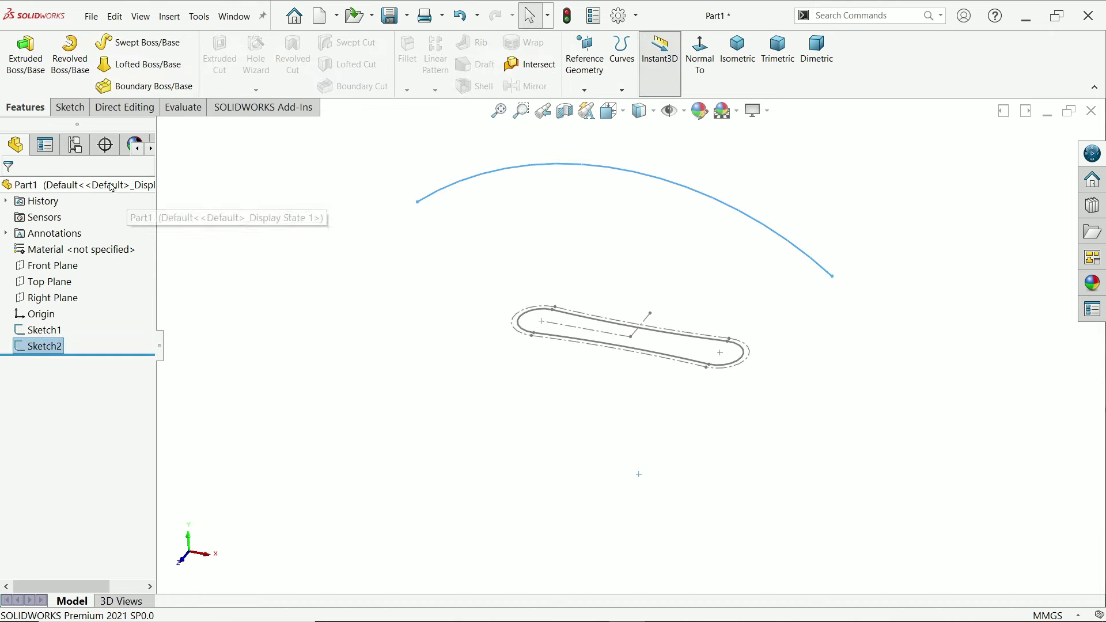
Step: Create a sketch-on-sketch Projected Curve from Sketch1 and Sketch2, producing Curve1
click(623, 91)
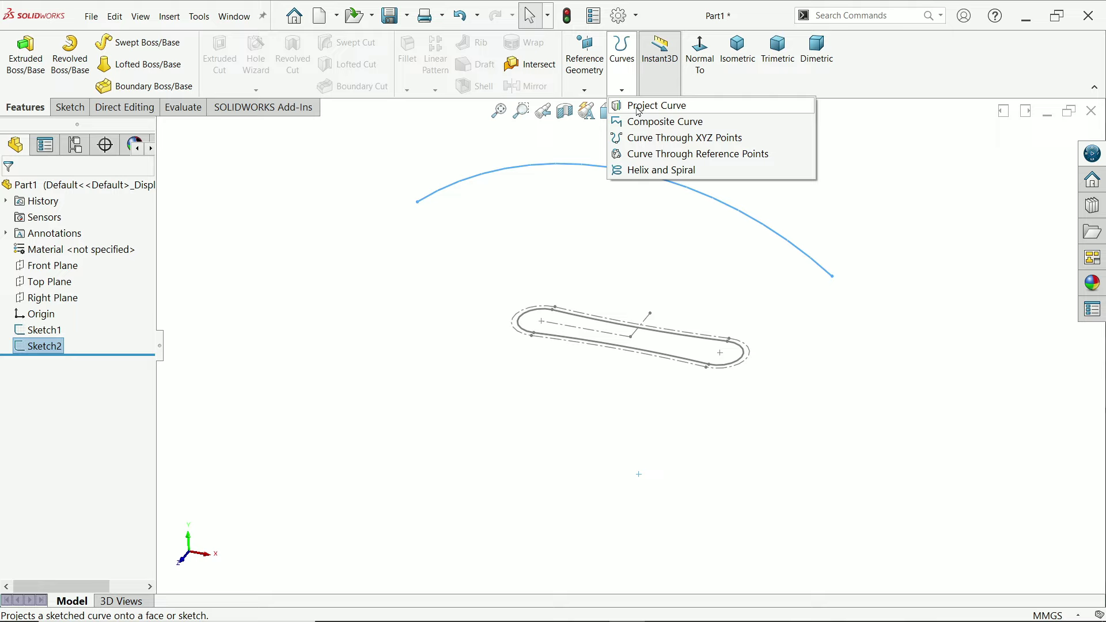
click(639, 111)
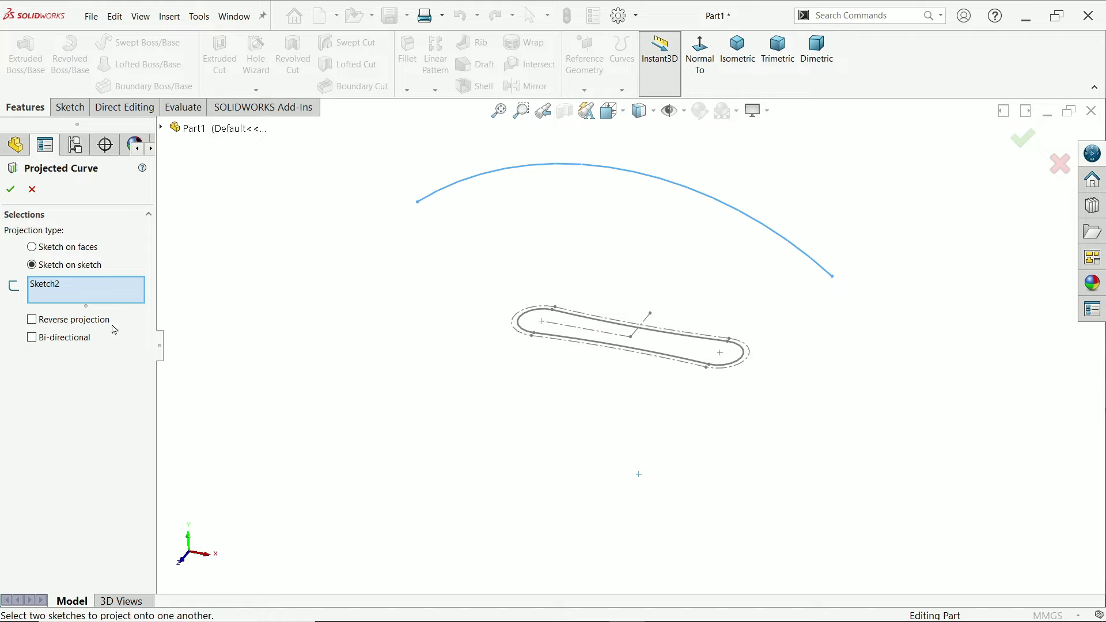
click(562, 341)
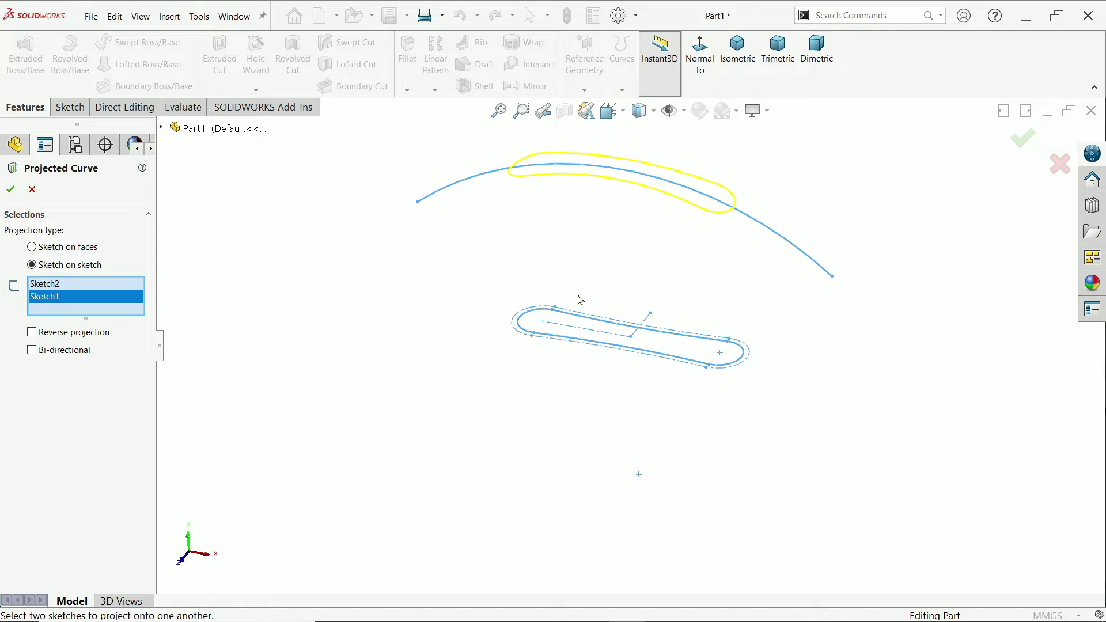
scroll(645, 185, down, 3)
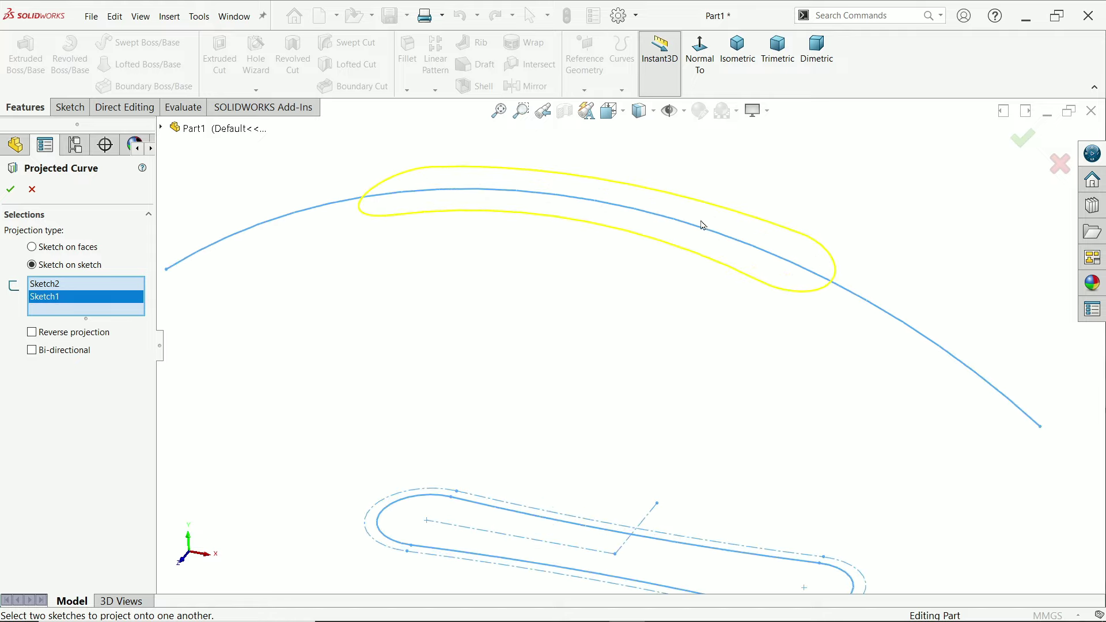
scroll(521, 264, up, 2)
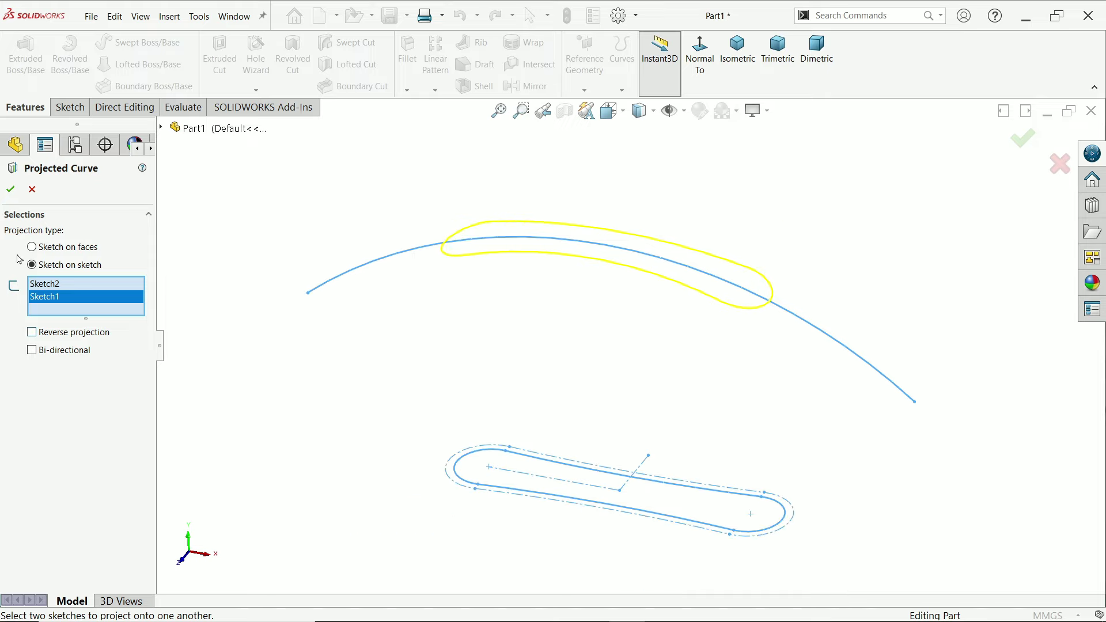
click(10, 189)
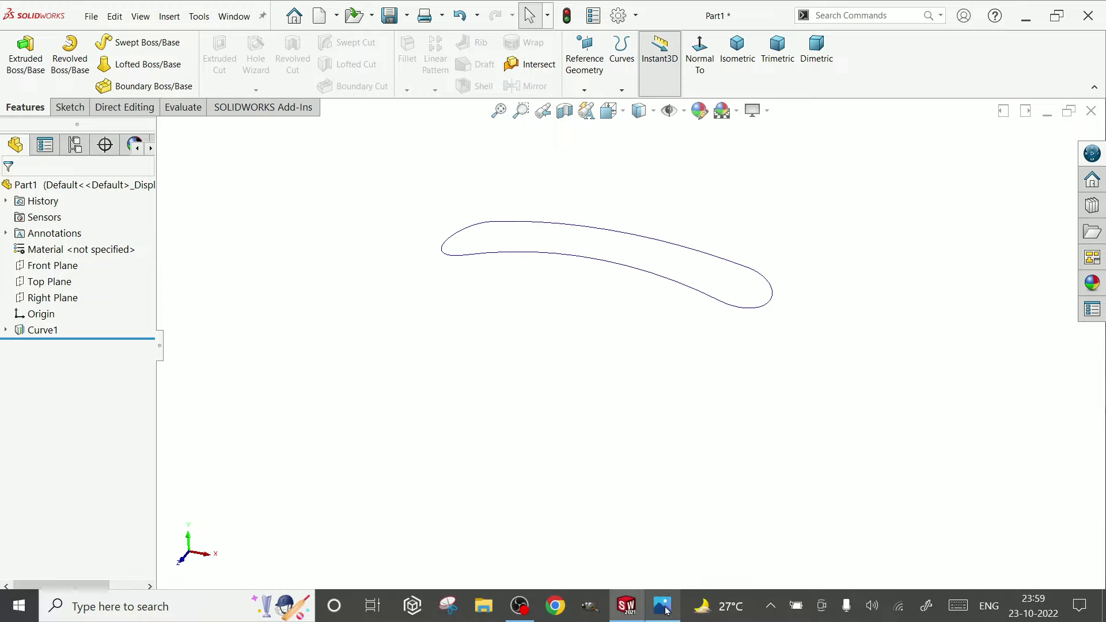
click(717, 606)
scroll(645, 435, down, 5)
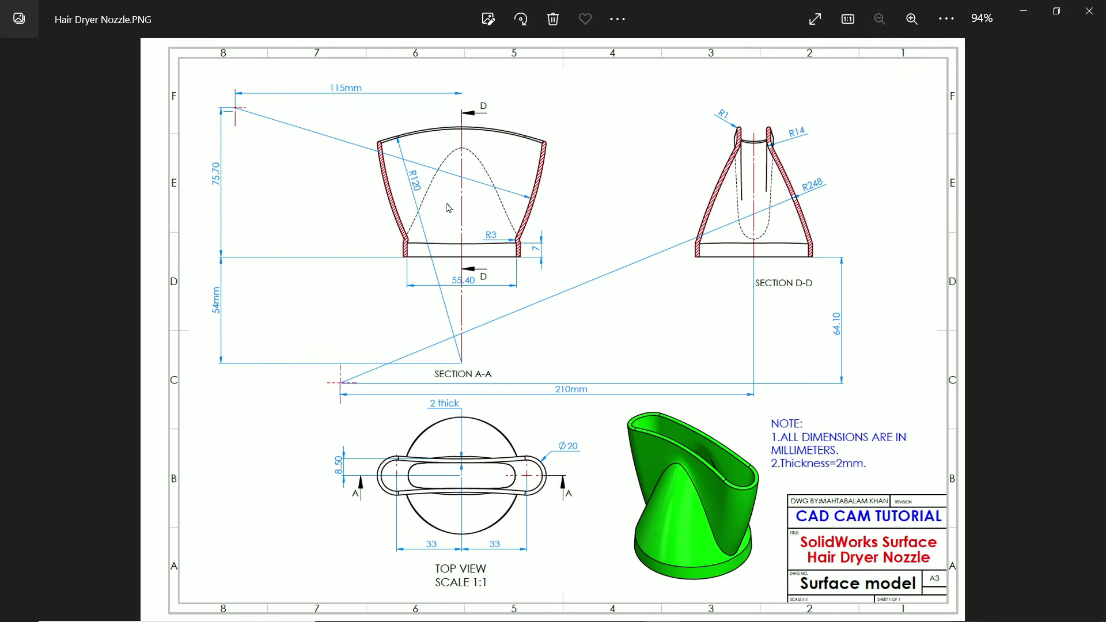
scroll(449, 208, up, 2)
drag(453, 168, 466, 209)
scroll(452, 328, up, 2)
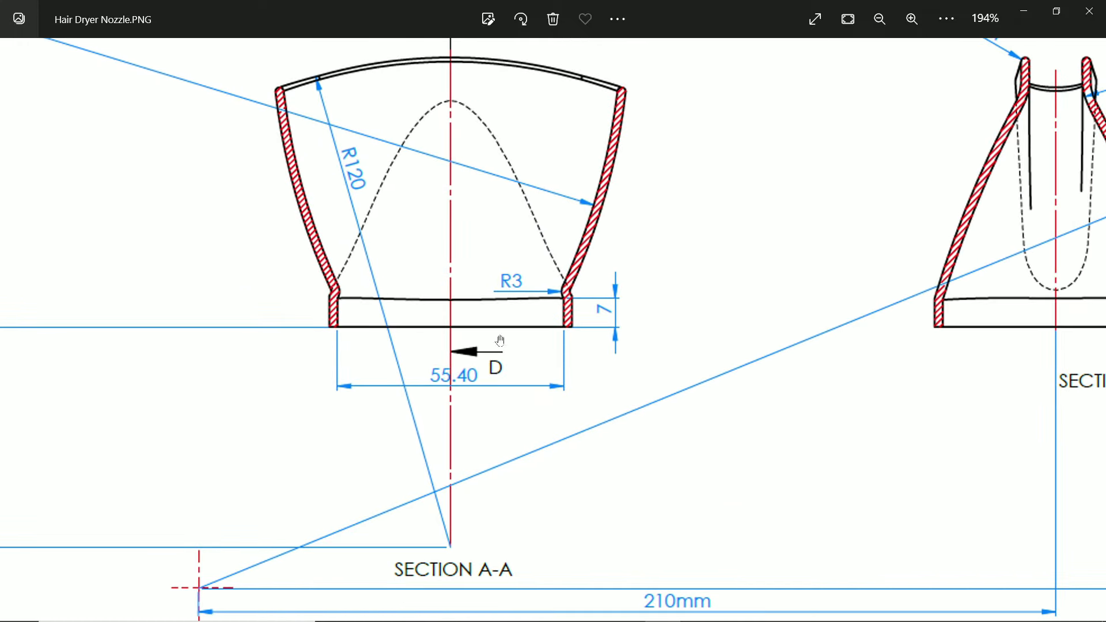
drag(547, 260, 596, 393)
scroll(591, 355, down, 2)
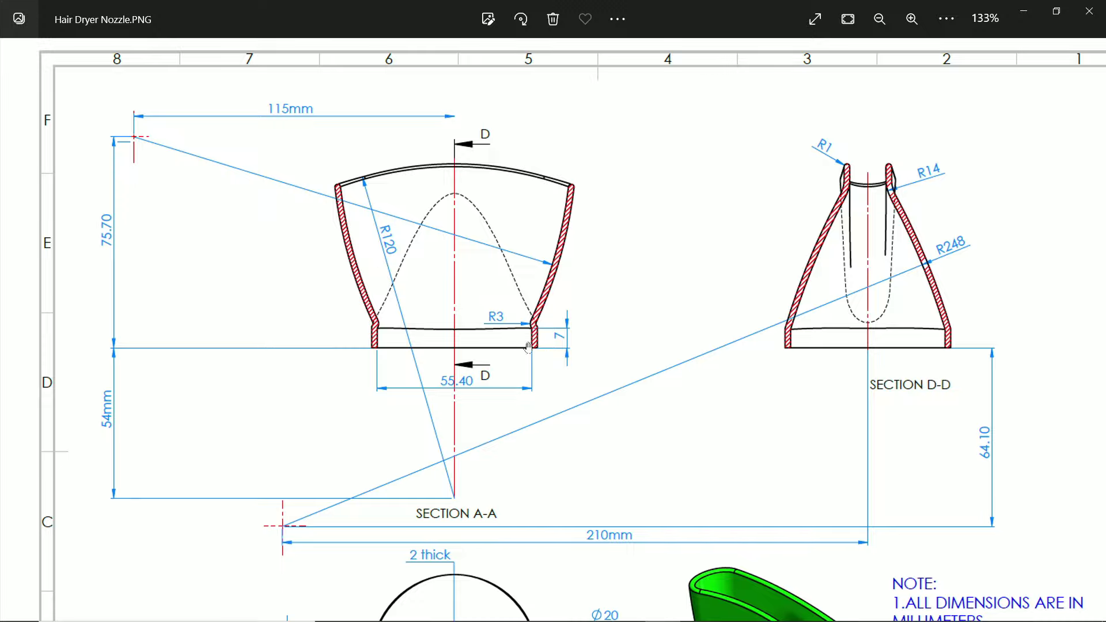
scroll(536, 343, up, 5)
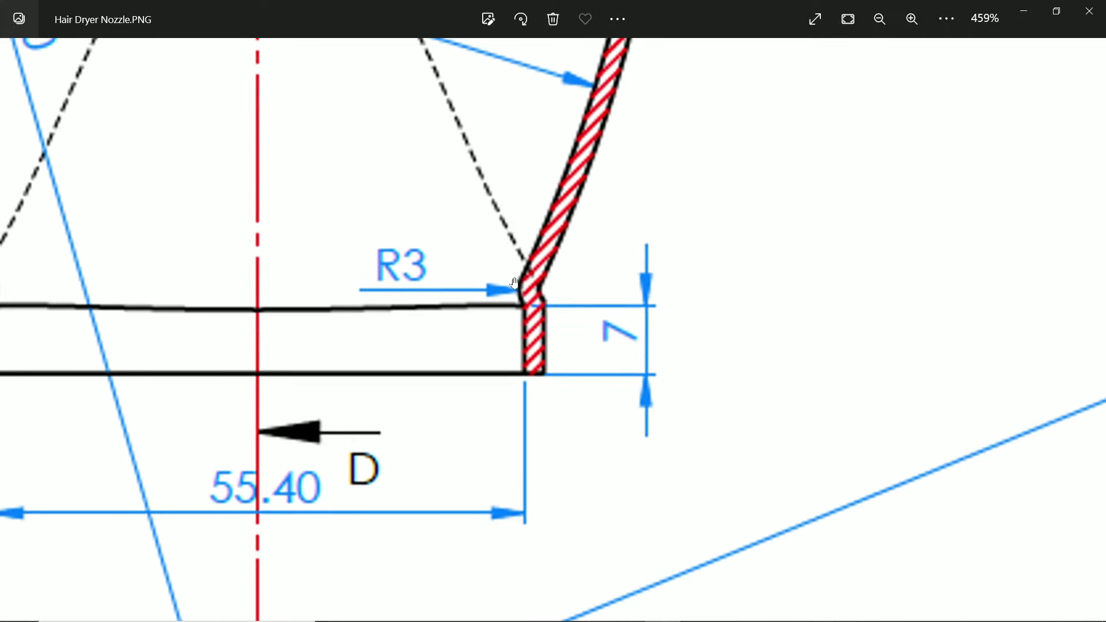
scroll(414, 292, down, 5)
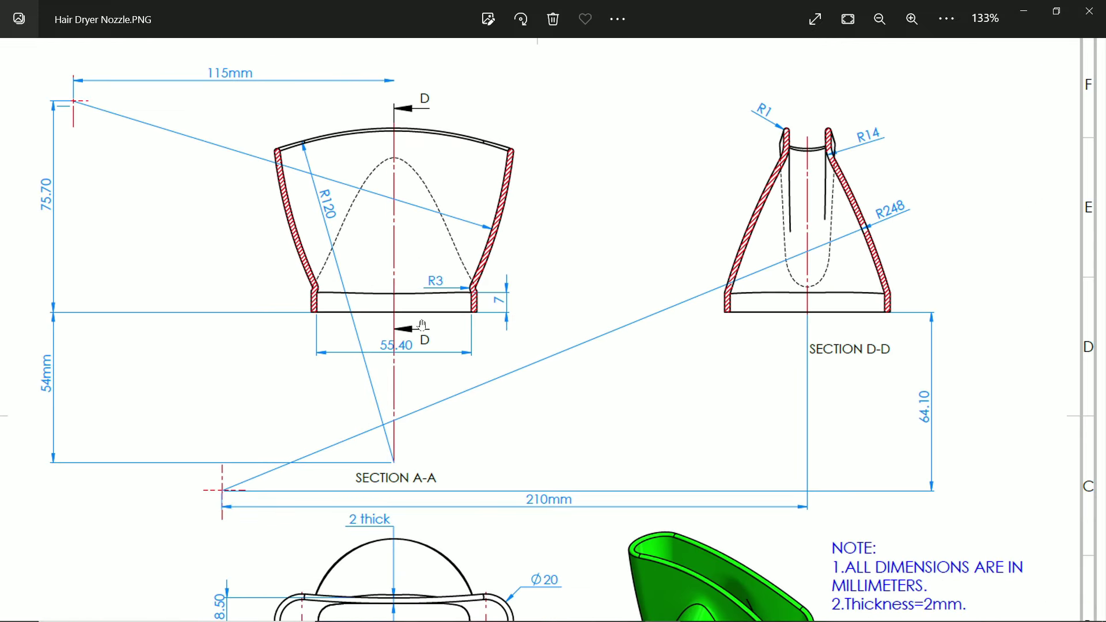
drag(427, 292, 431, 213)
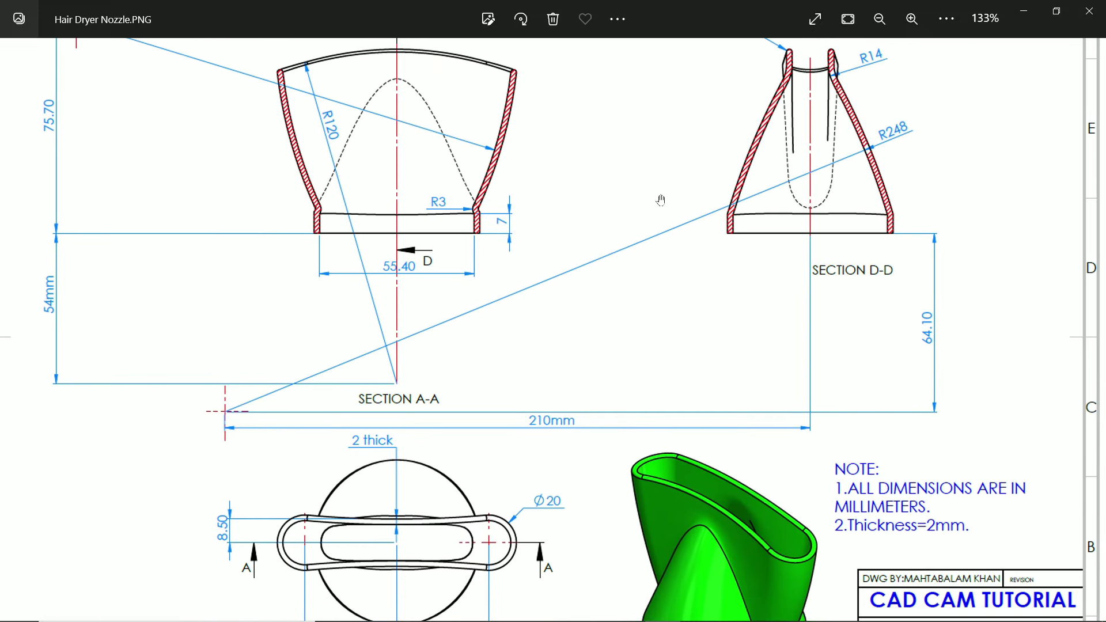
drag(419, 165, 385, 224)
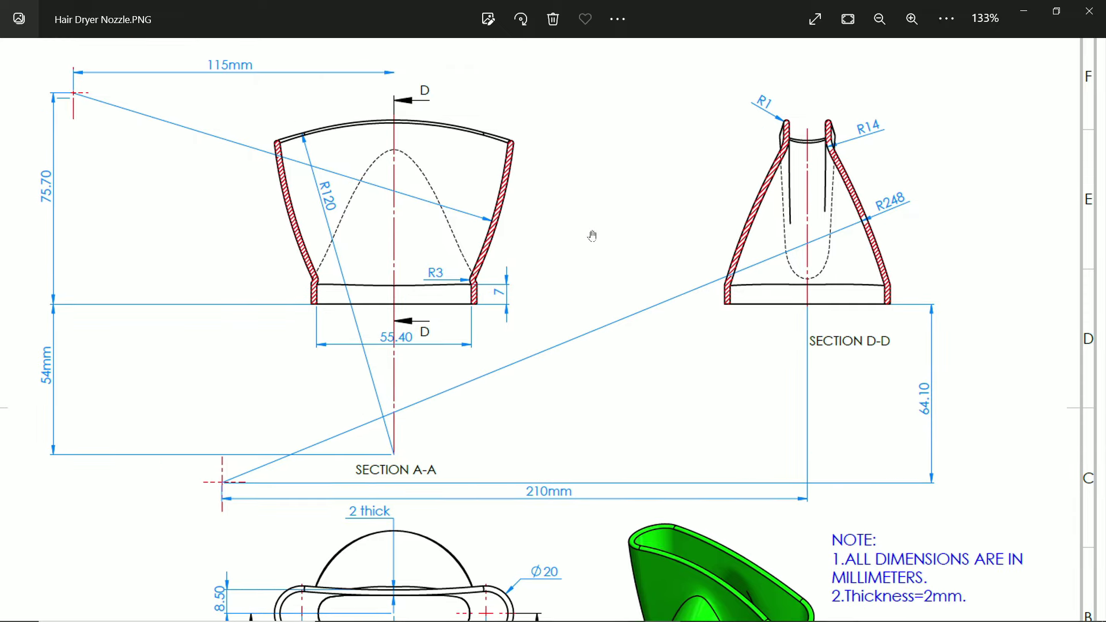
drag(593, 236, 452, 238)
scroll(818, 207, up, 1)
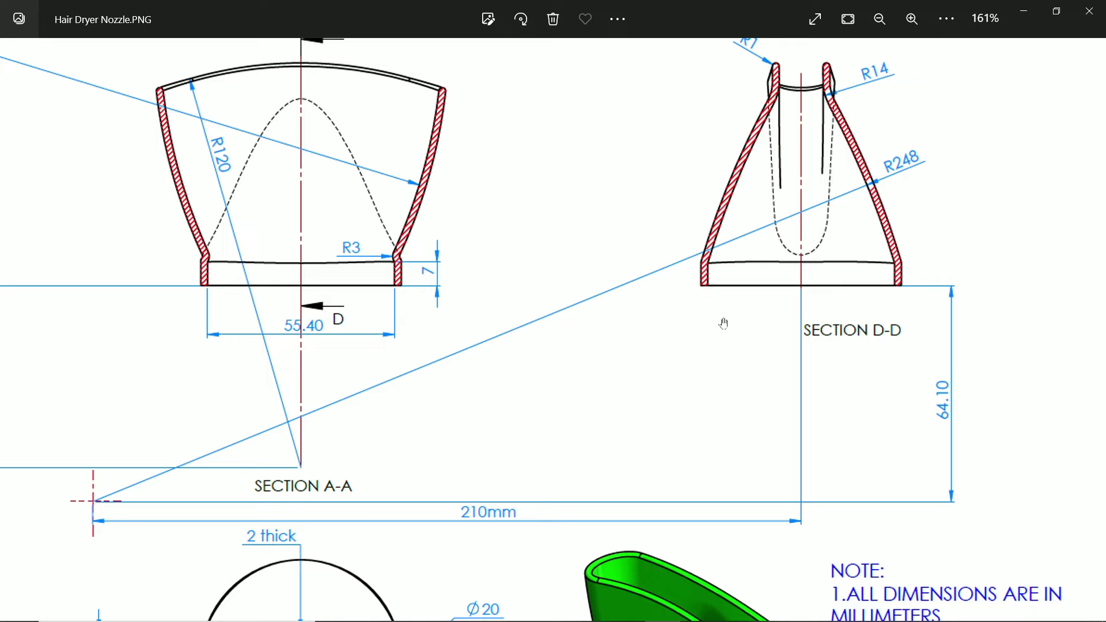
drag(724, 324, 721, 301)
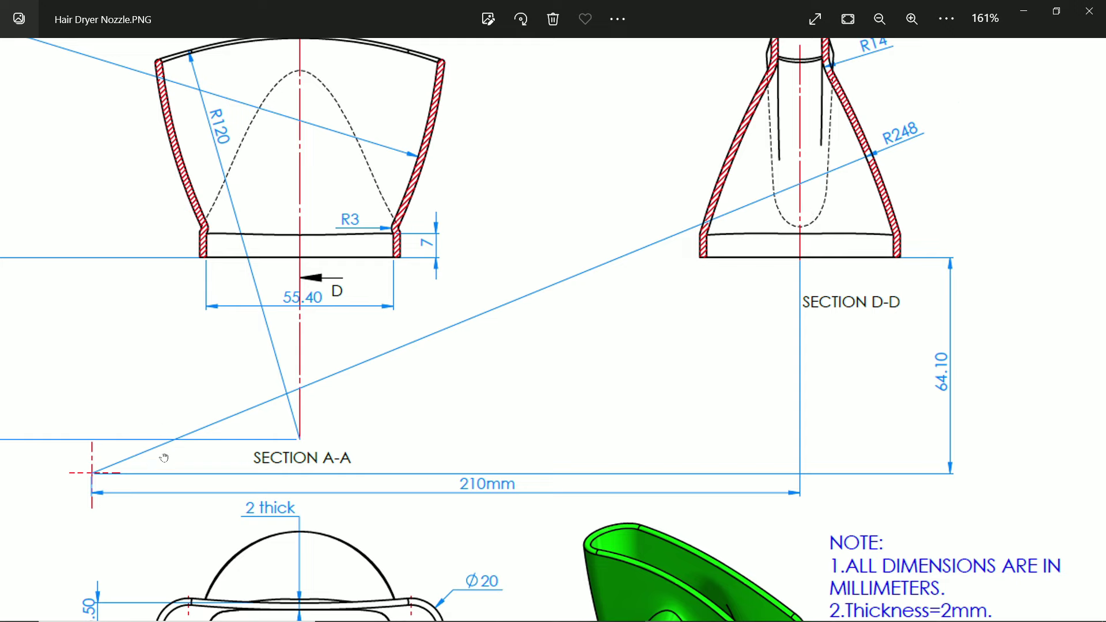
drag(441, 511, 475, 480)
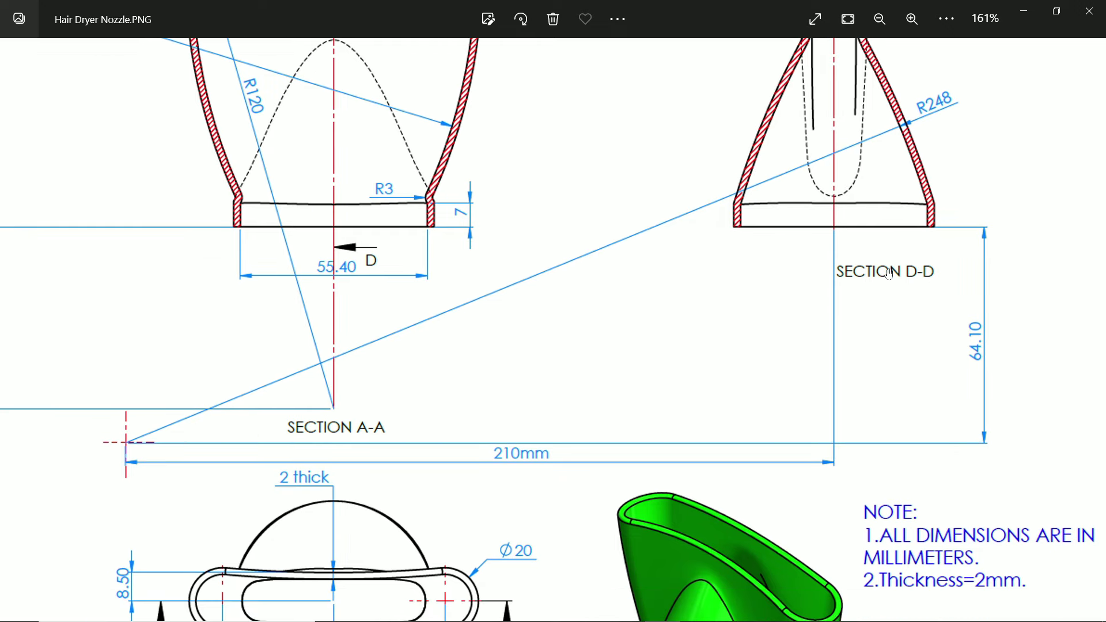
scroll(855, 241, up, 3)
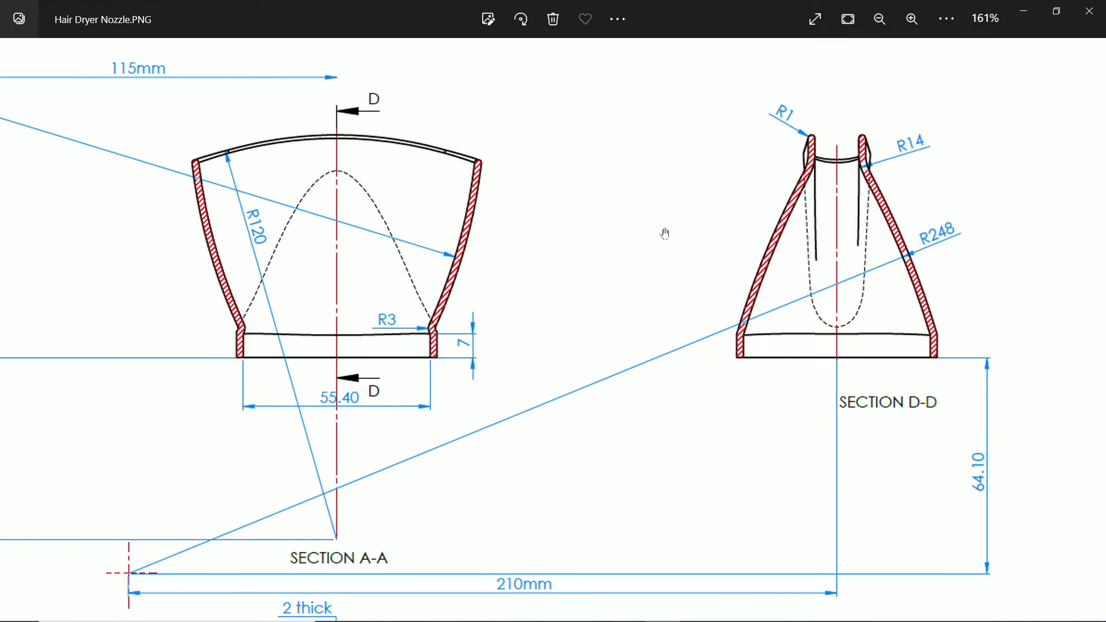
ctrl+scroll(665, 233, down, 4)
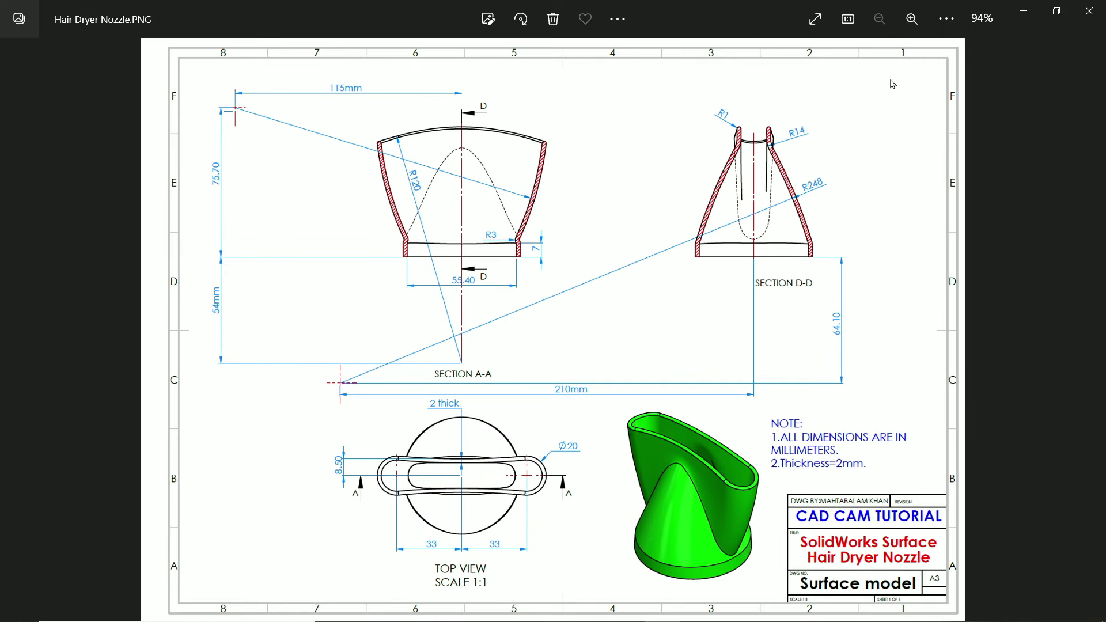
click(1023, 12)
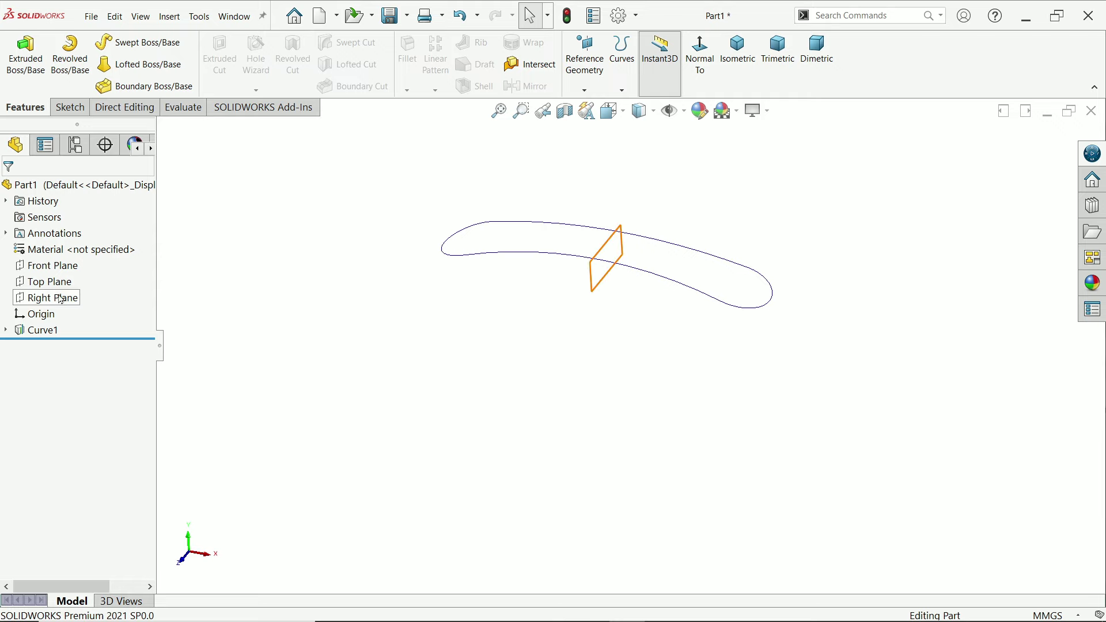
Step: Start a sketch on the Top Plane and draw a circle centred on the origin
click(45, 281)
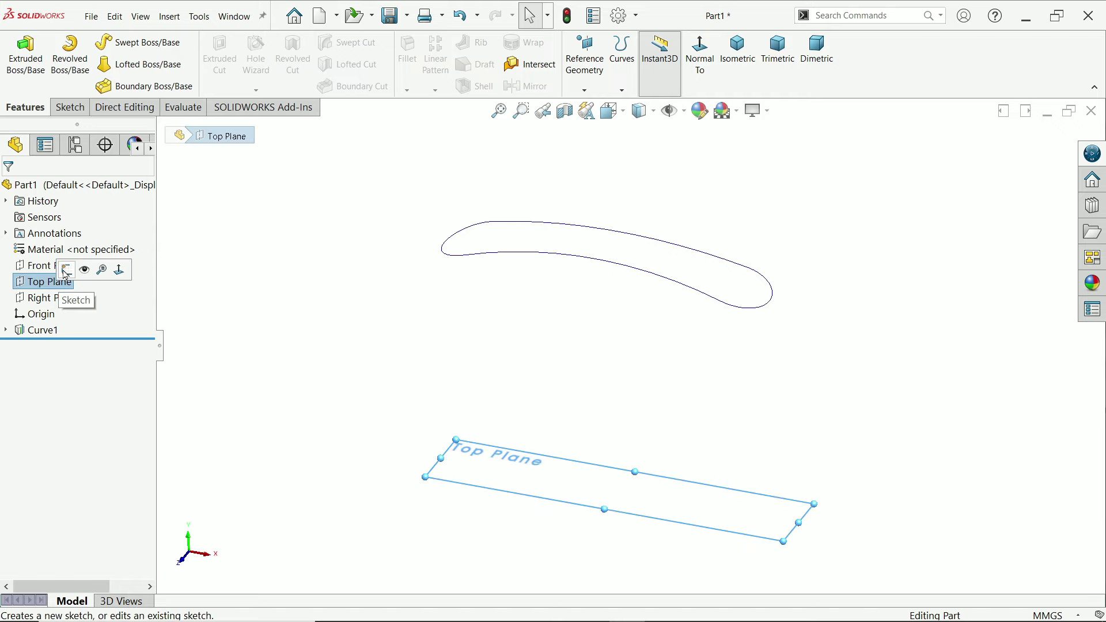
click(66, 275)
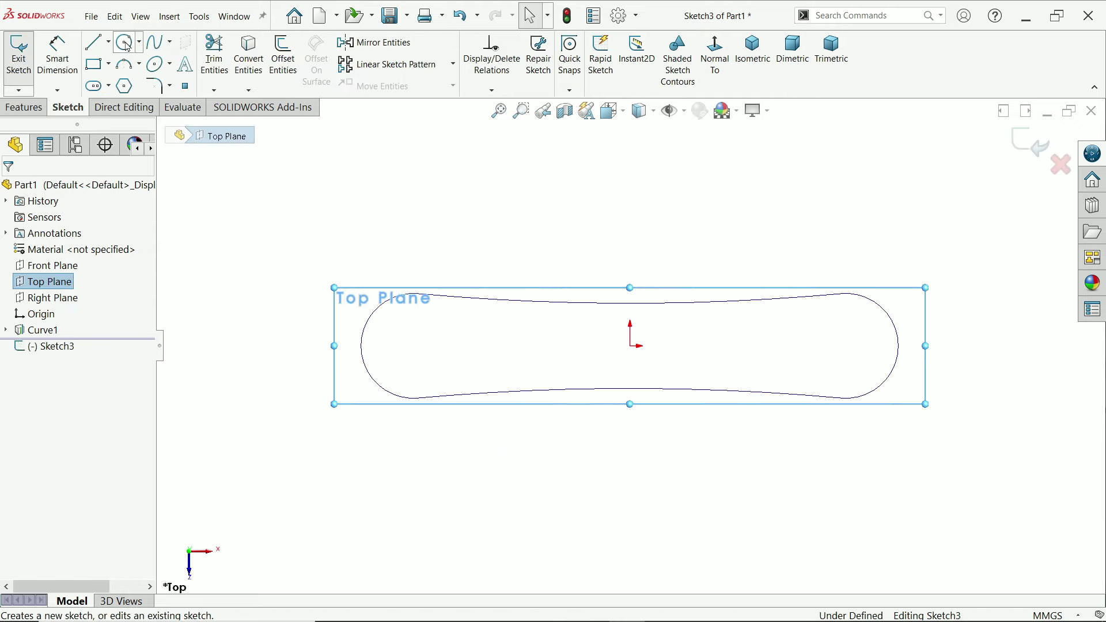
click(125, 43)
click(630, 346)
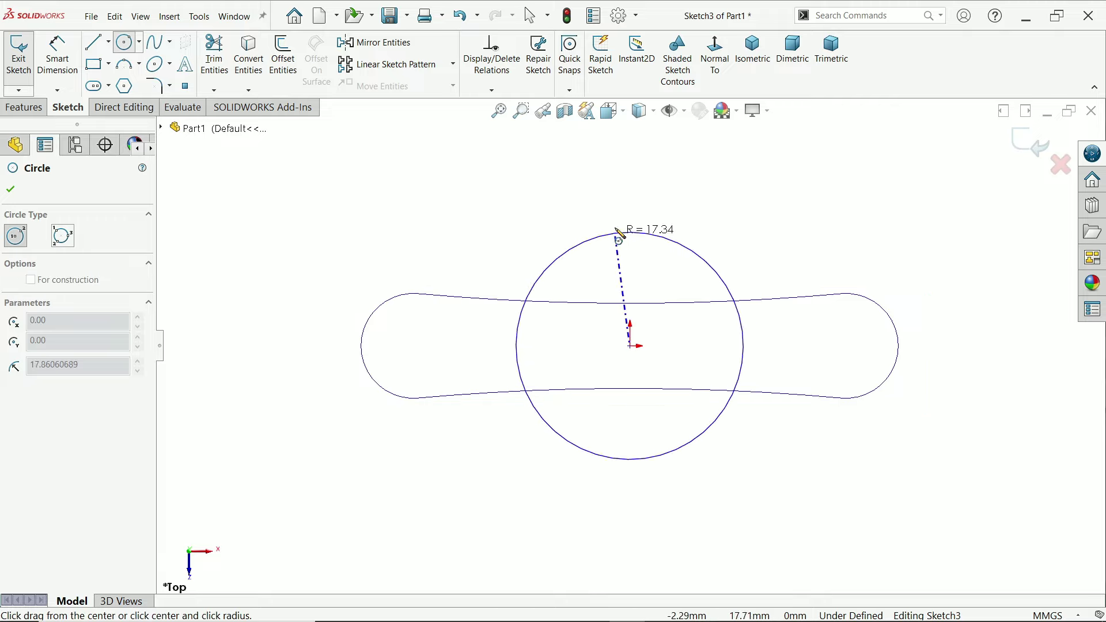
click(585, 223)
Step: Dimension the circle's diameter to 55.4 mm and exit the sketch
click(57, 55)
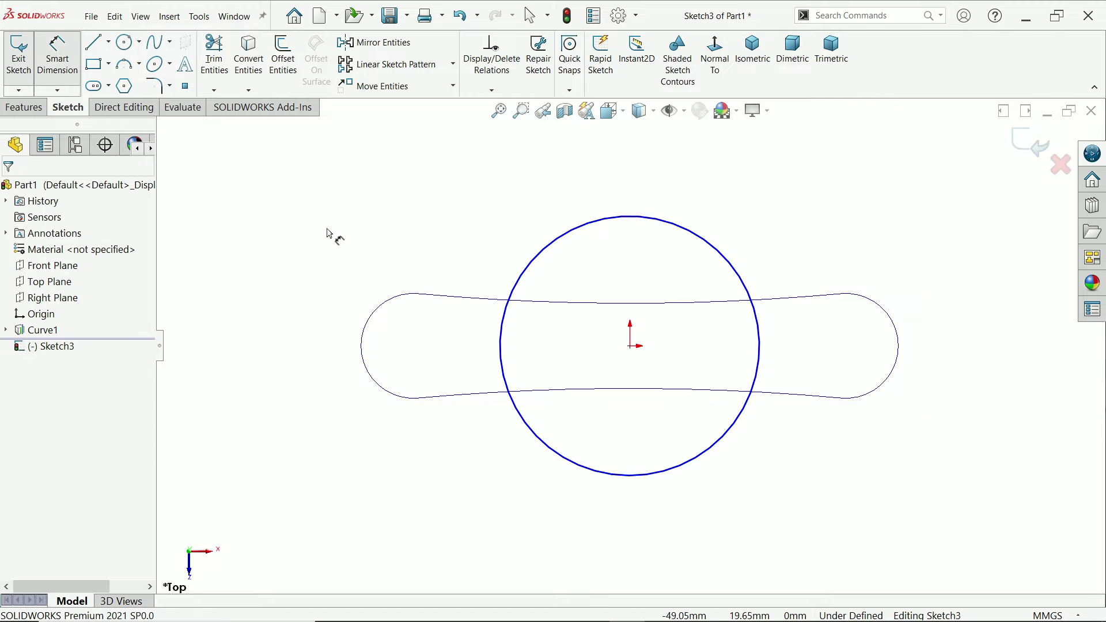
click(508, 327)
click(304, 323)
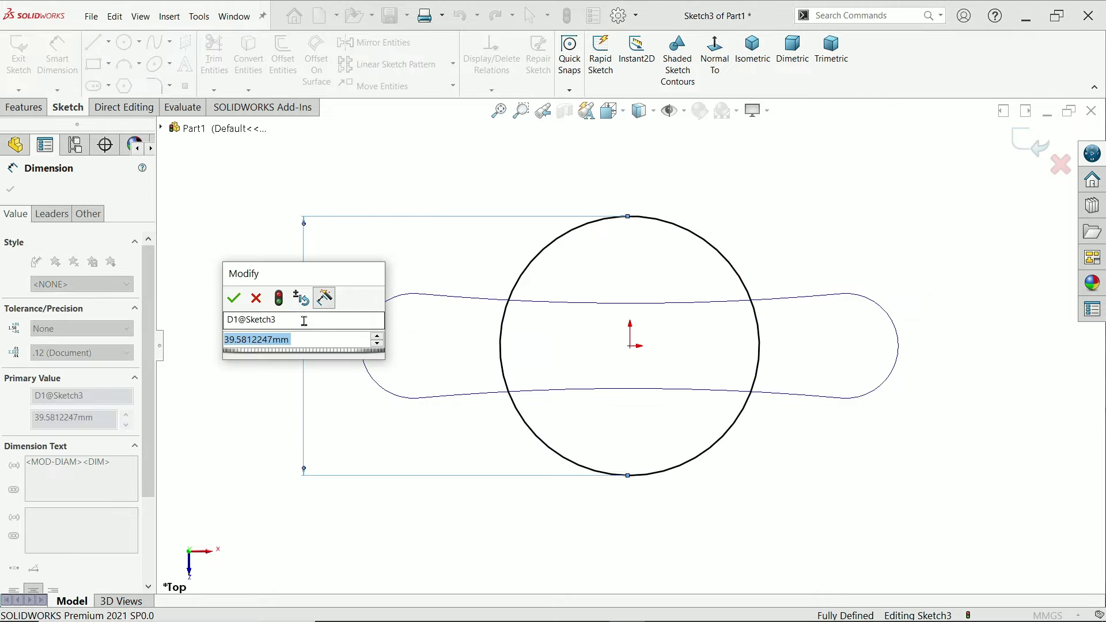
text(55.4)
key(Return)
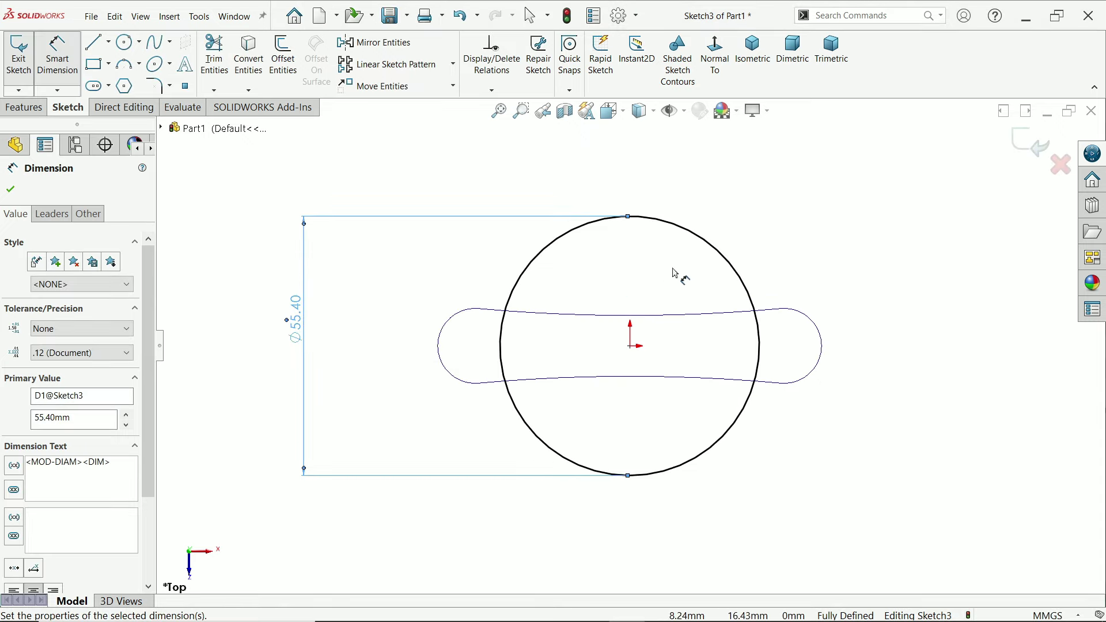
click(1032, 139)
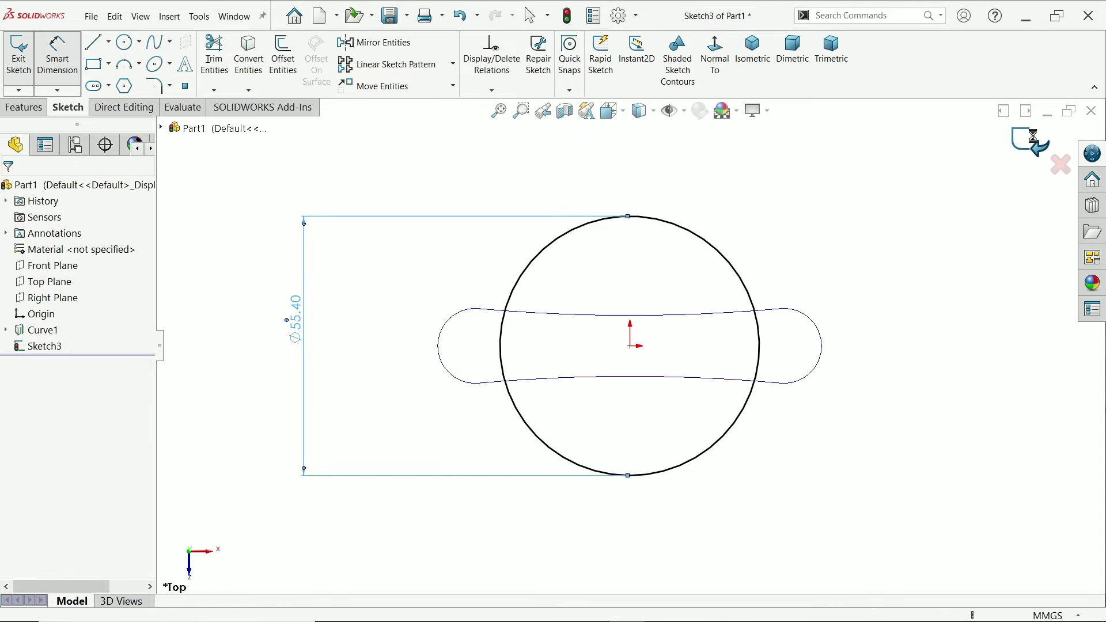
click(1032, 138)
Step: Start a Front Plane sketch with a vertical centerline from the origin up past the top curve
click(737, 49)
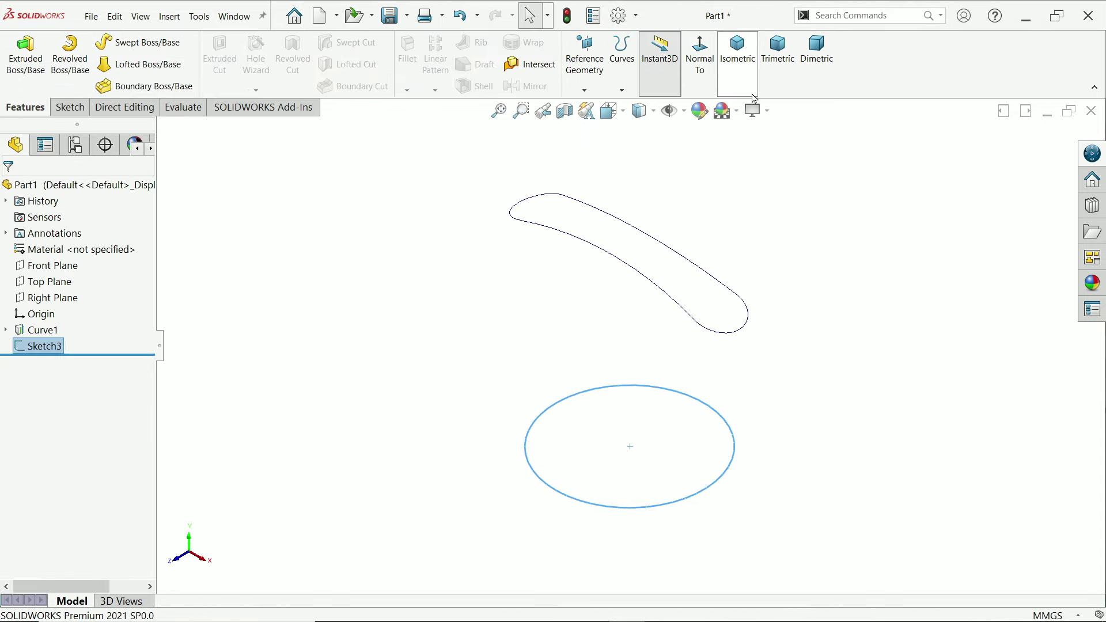
click(52, 266)
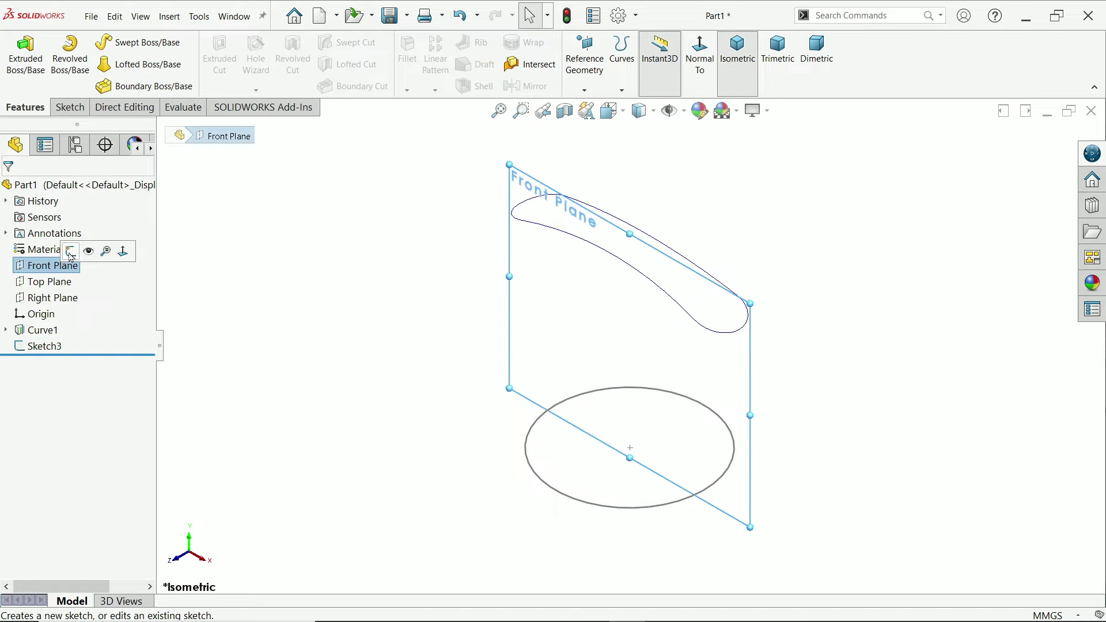
click(71, 253)
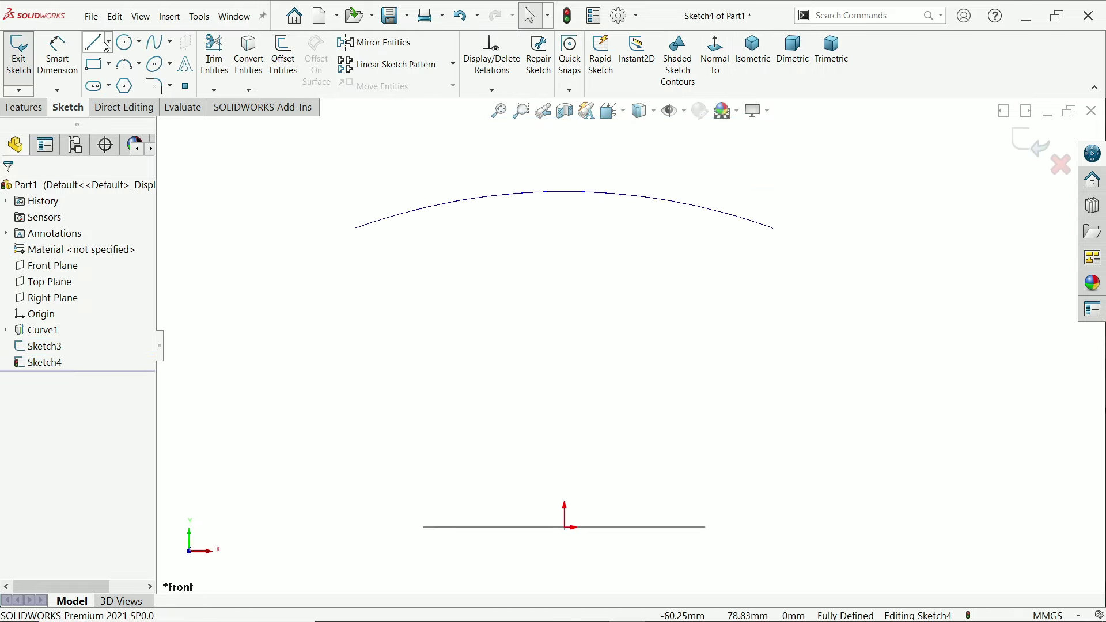
click(107, 46)
click(121, 77)
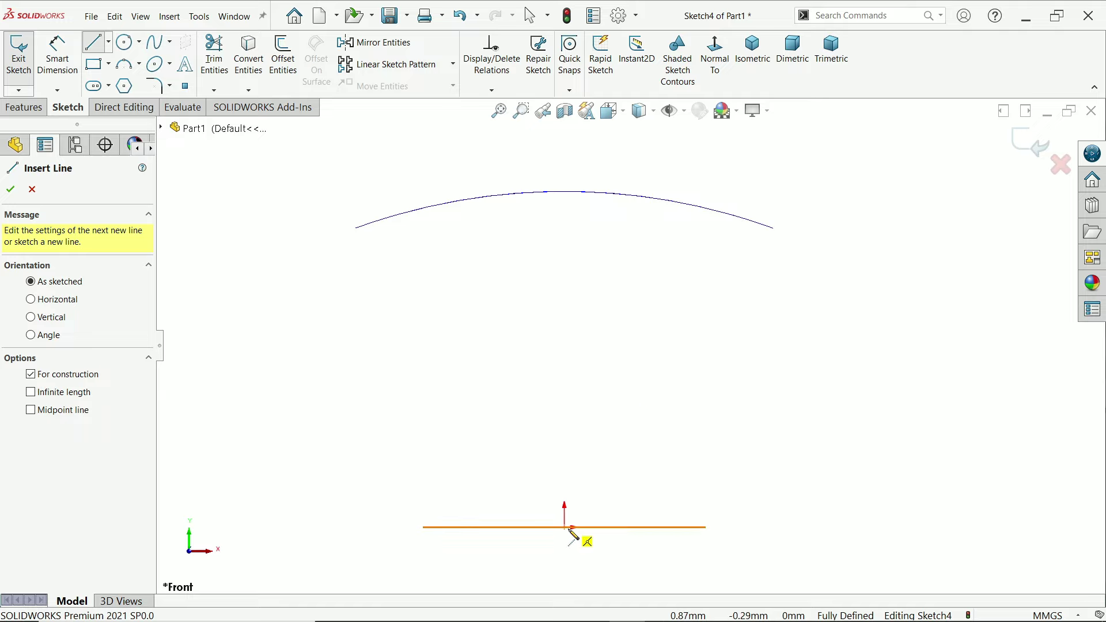
click(736, 528)
click(564, 527)
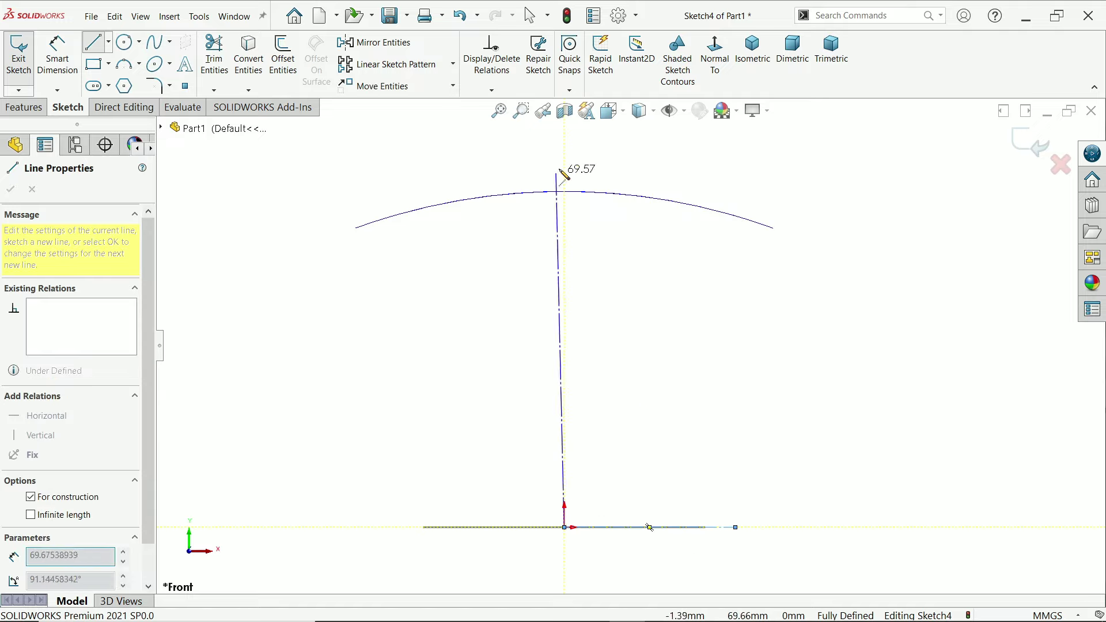
click(564, 158)
right_click(615, 149)
click(657, 165)
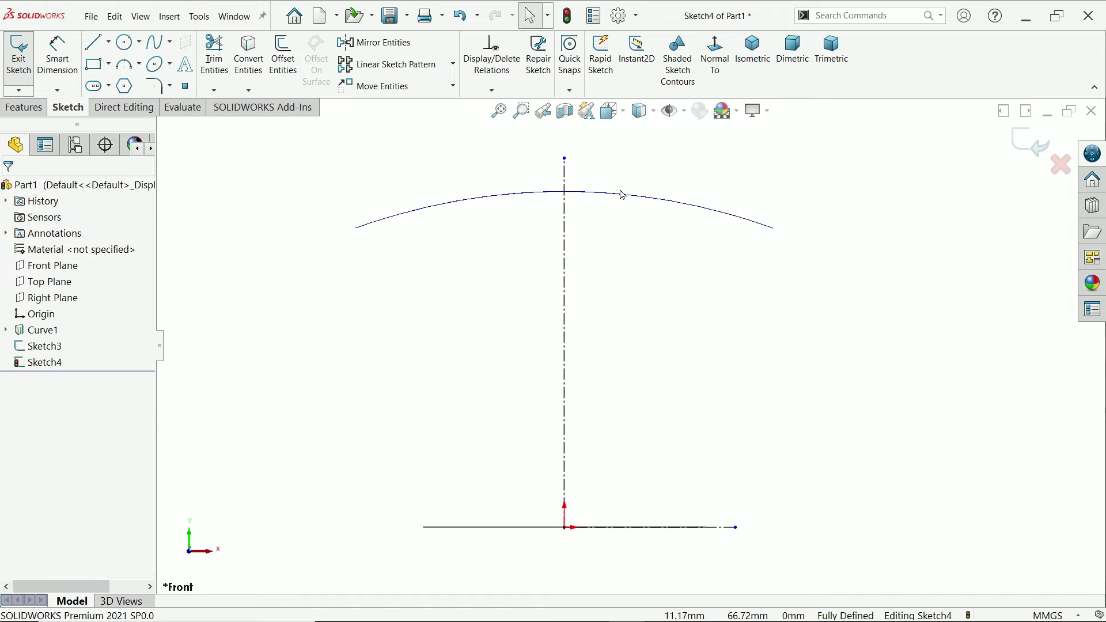
Step: Draw the long three-point arc forming the nozzle's curved side
click(139, 64)
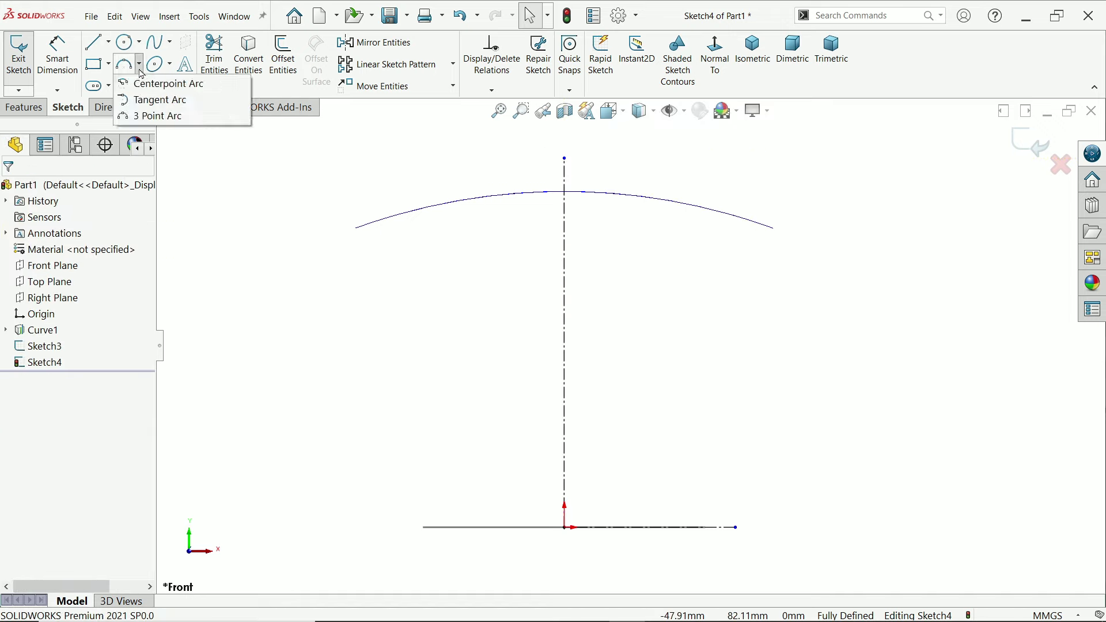
click(151, 117)
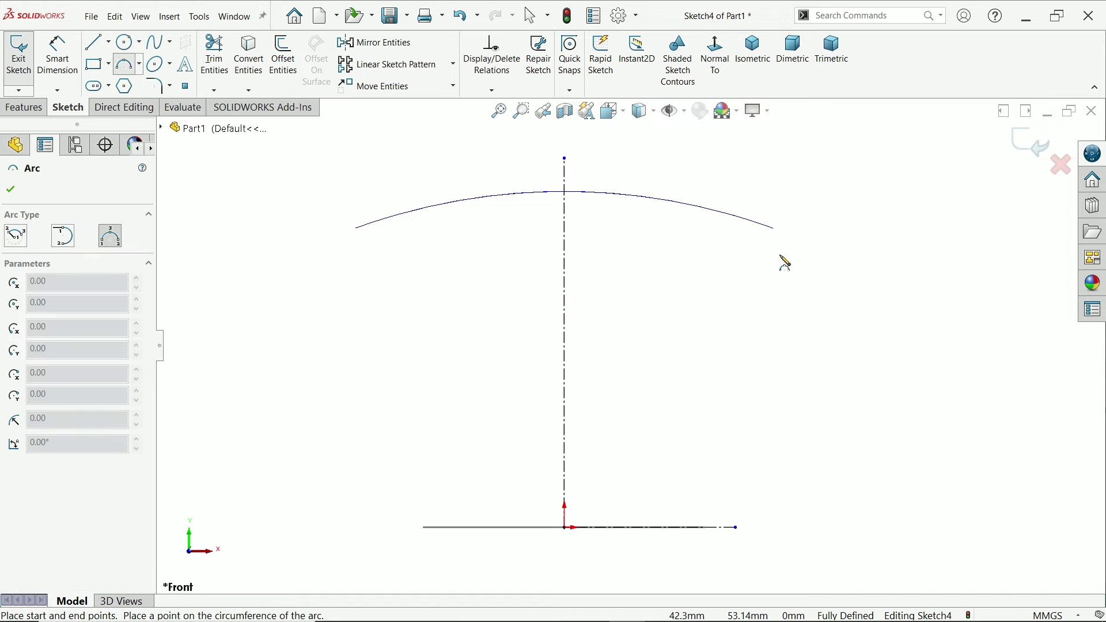
click(706, 485)
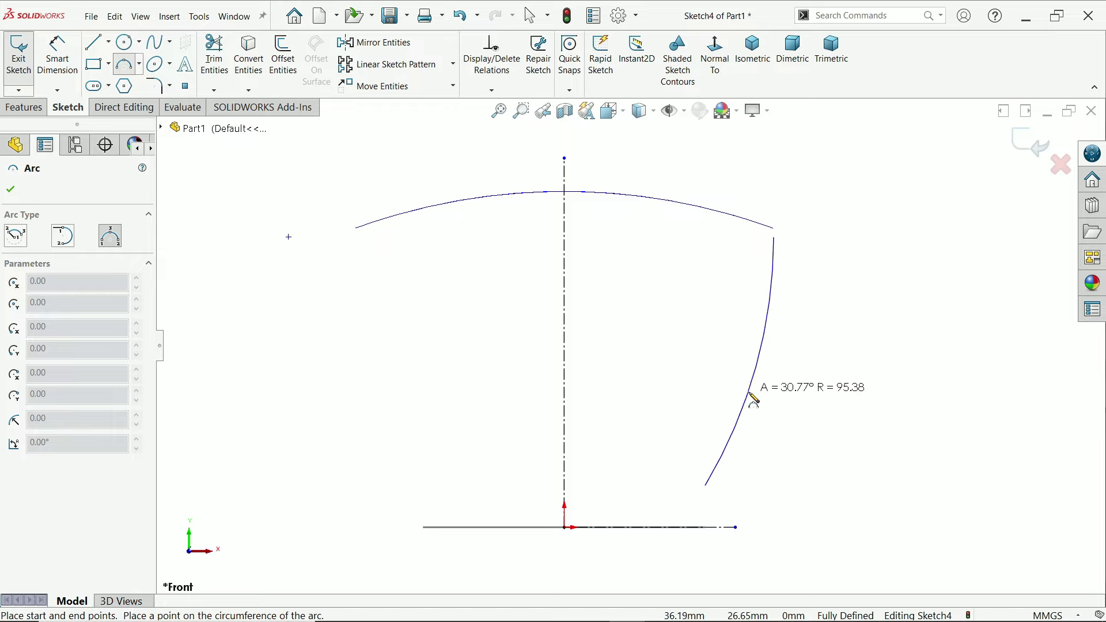
click(747, 397)
scroll(720, 437, down, 5)
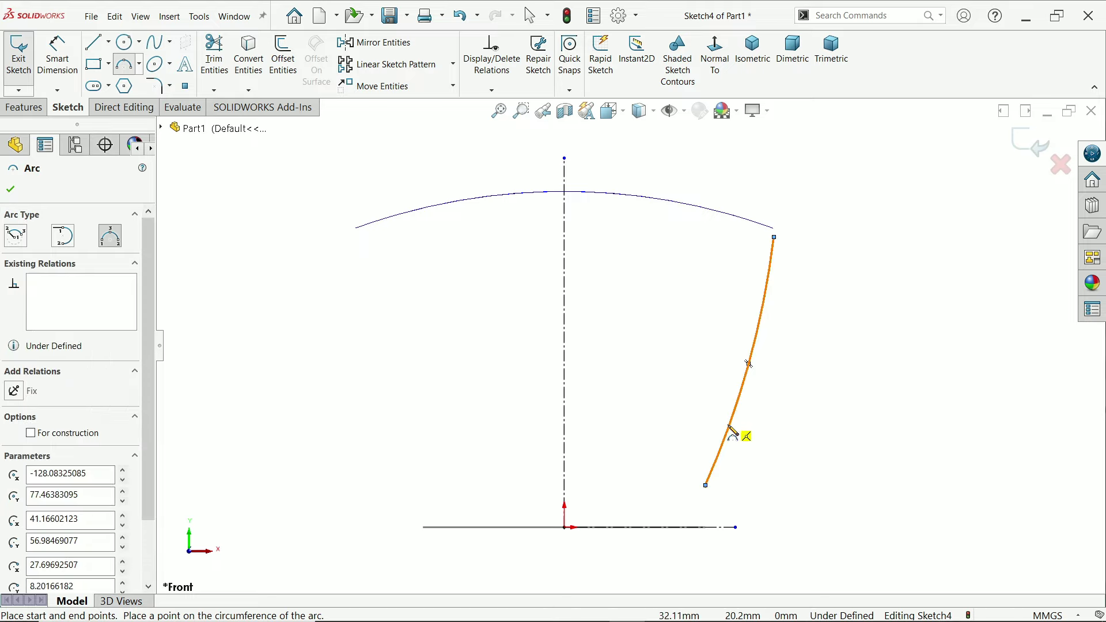
Step: Add a small blend arc at the side's foot and a vertical line down to the axis
click(690, 391)
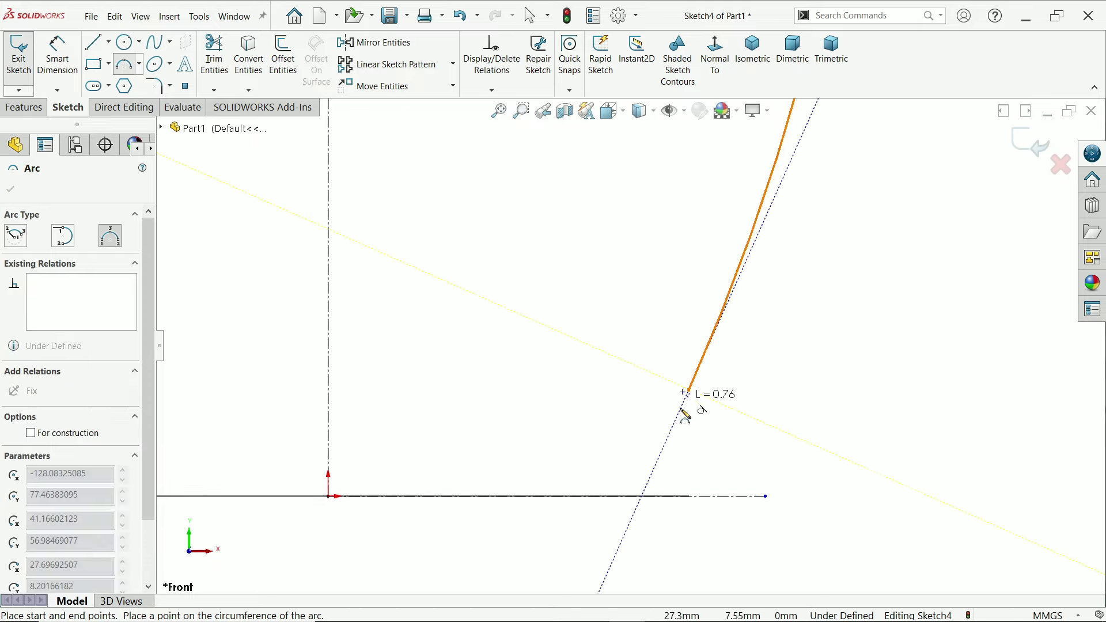
click(679, 445)
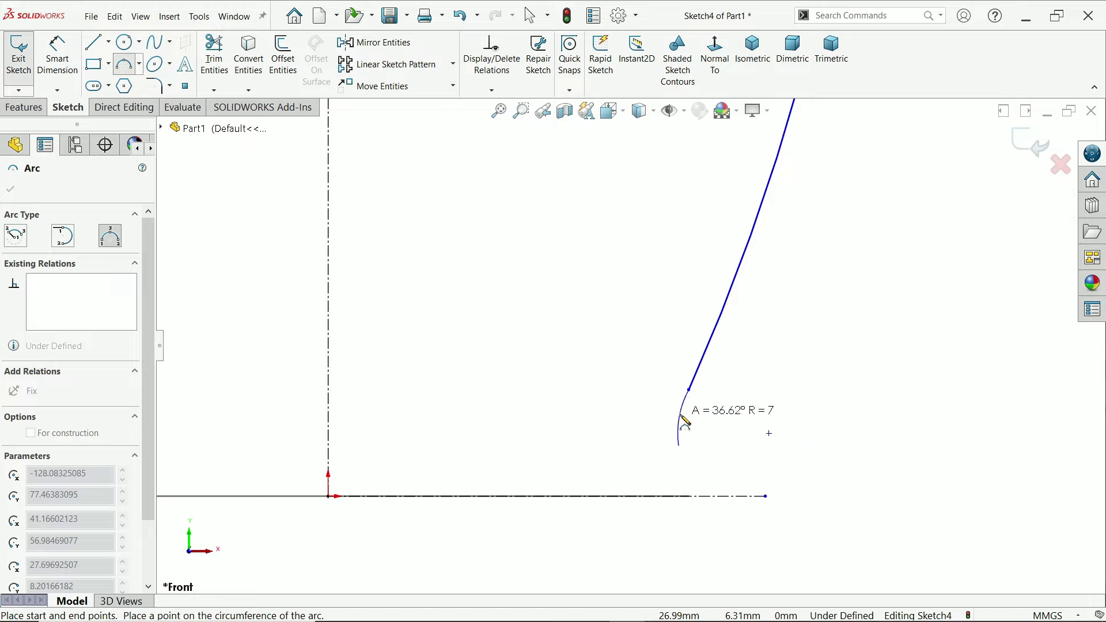
click(678, 420)
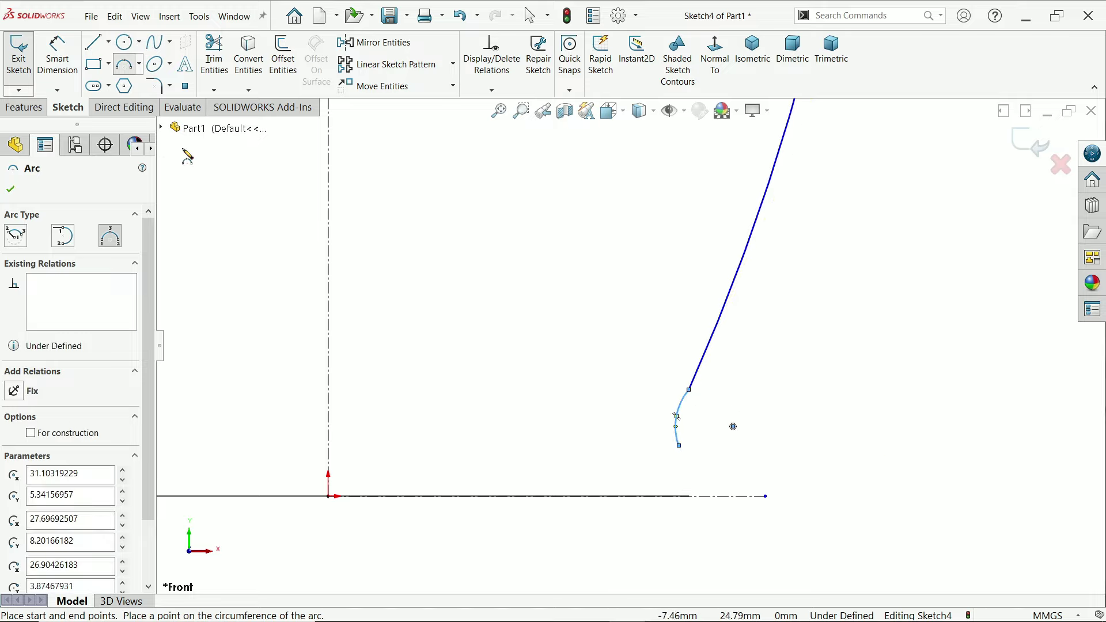
key(l)
click(679, 445)
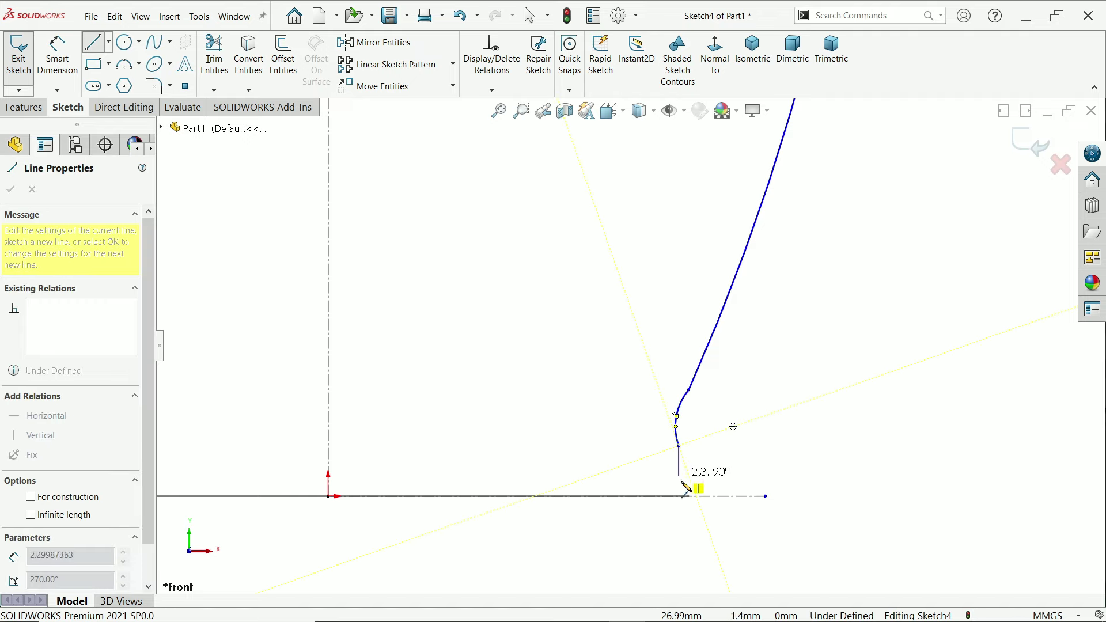
click(679, 496)
key(Escape)
key(Escape)
scroll(730, 419, up, 5)
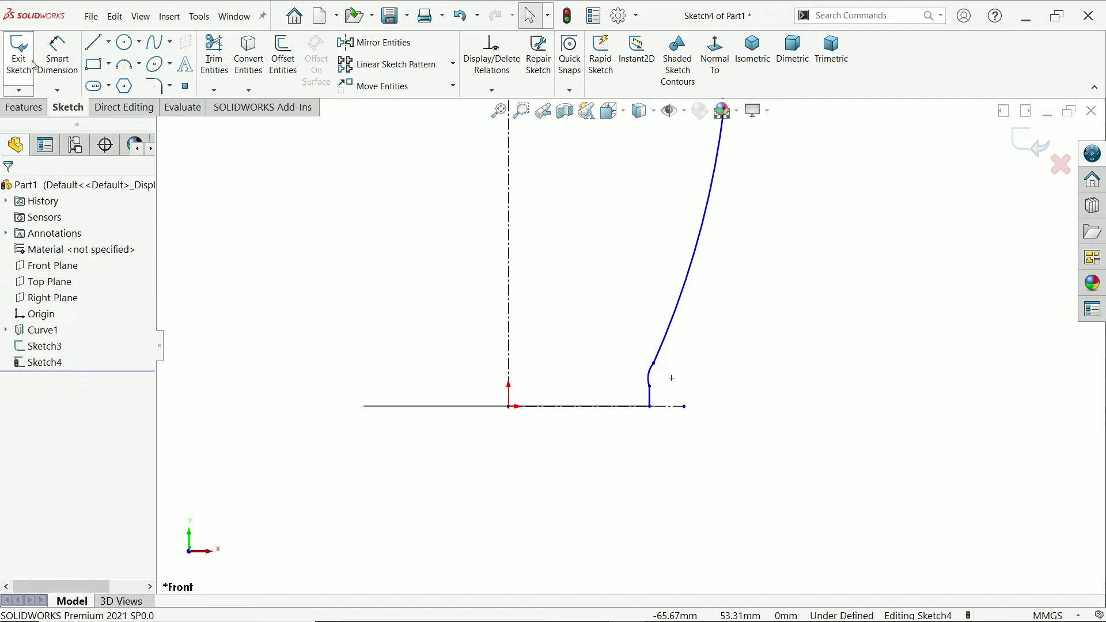
Step: Dimension the left point 115 mm horizontally from the centerline
right_drag(461, 323, 474, 267)
key(z)
key(z)
key(z)
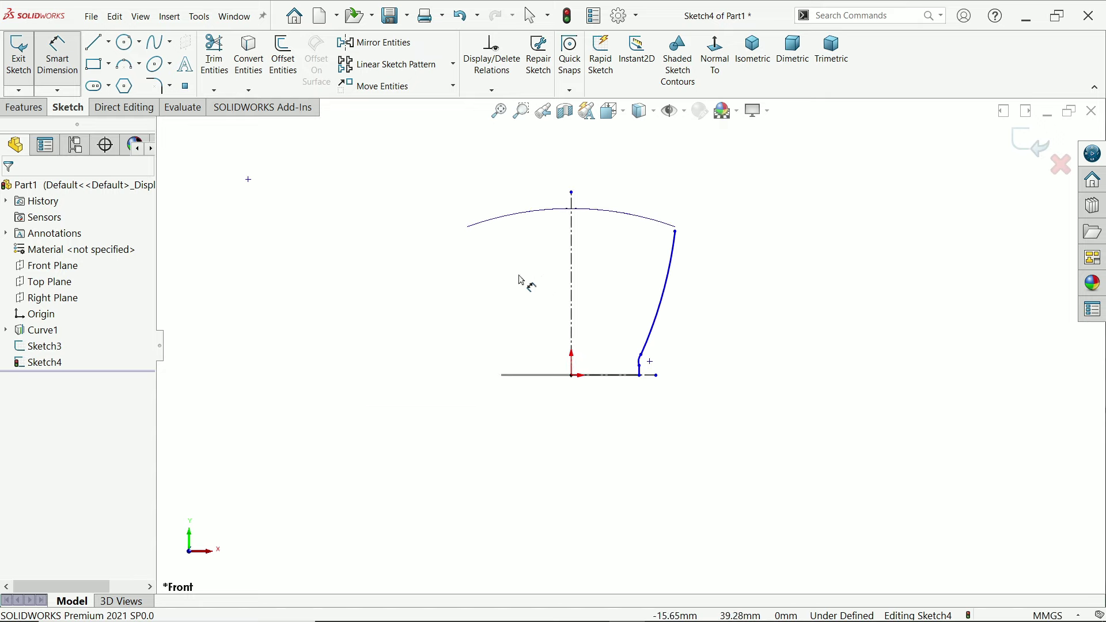
click(249, 181)
click(574, 267)
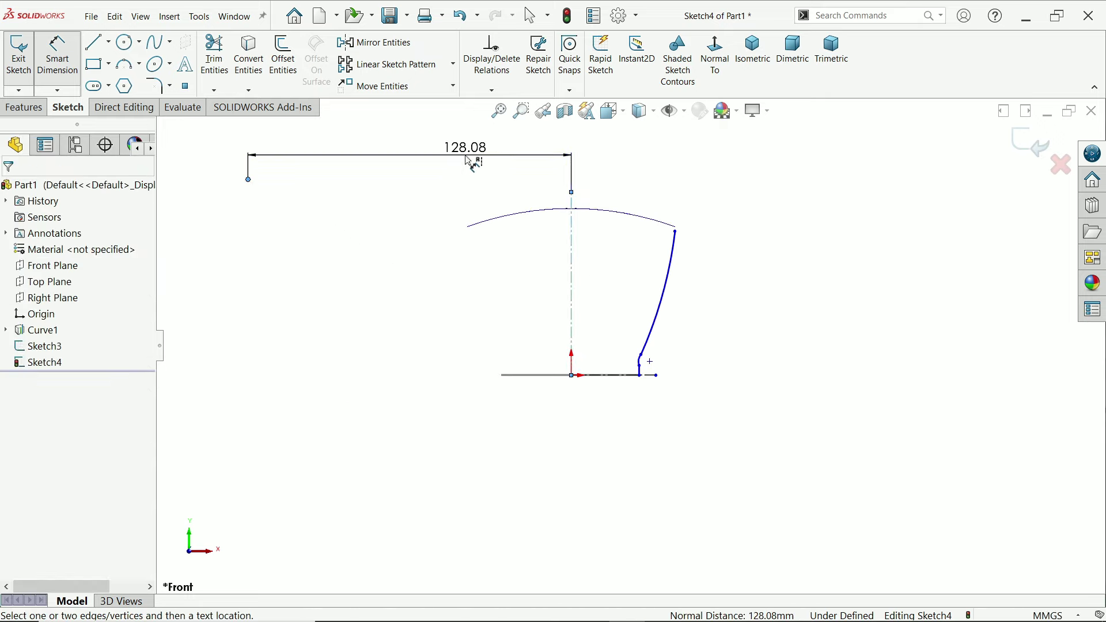
click(467, 162)
text(115)
key(Return)
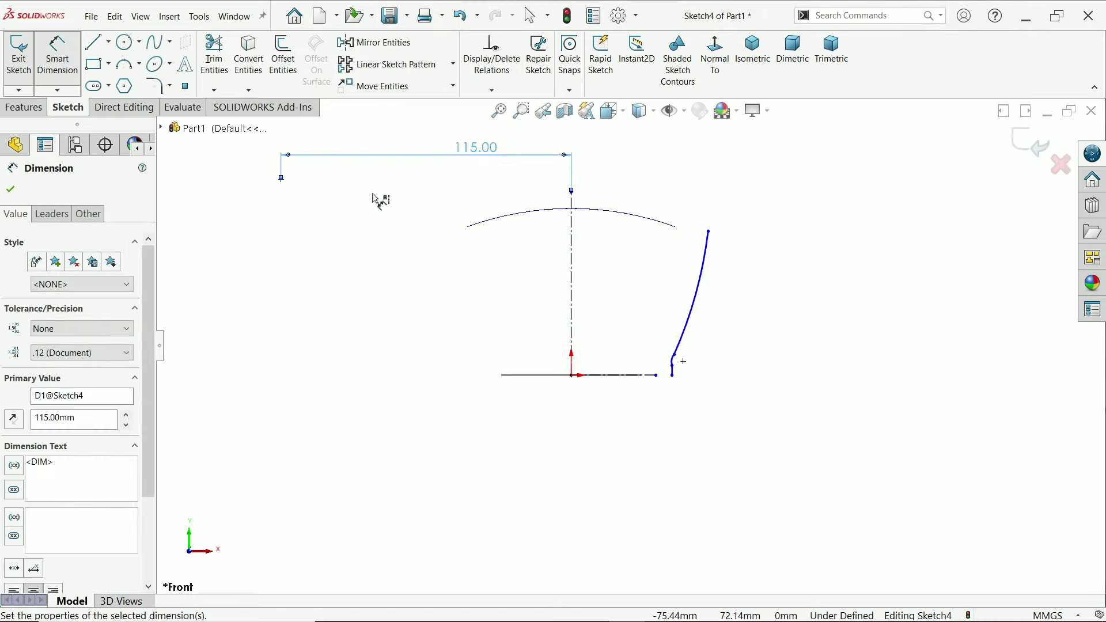
Step: Dimension the left point 75.70 mm above the origin
click(300, 203)
click(282, 180)
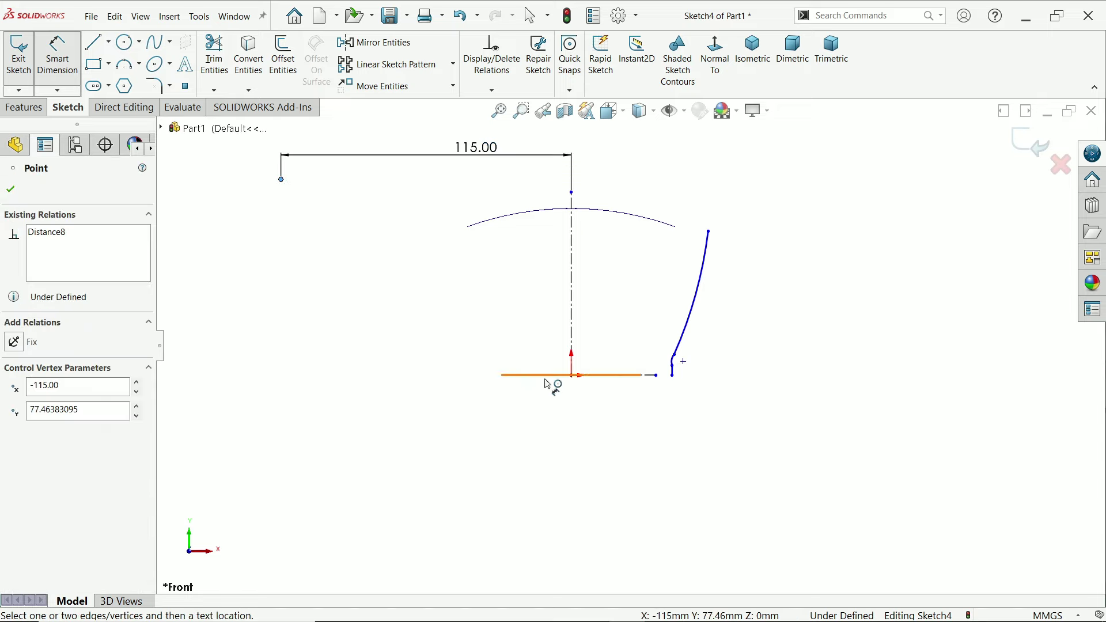
click(572, 376)
click(241, 271)
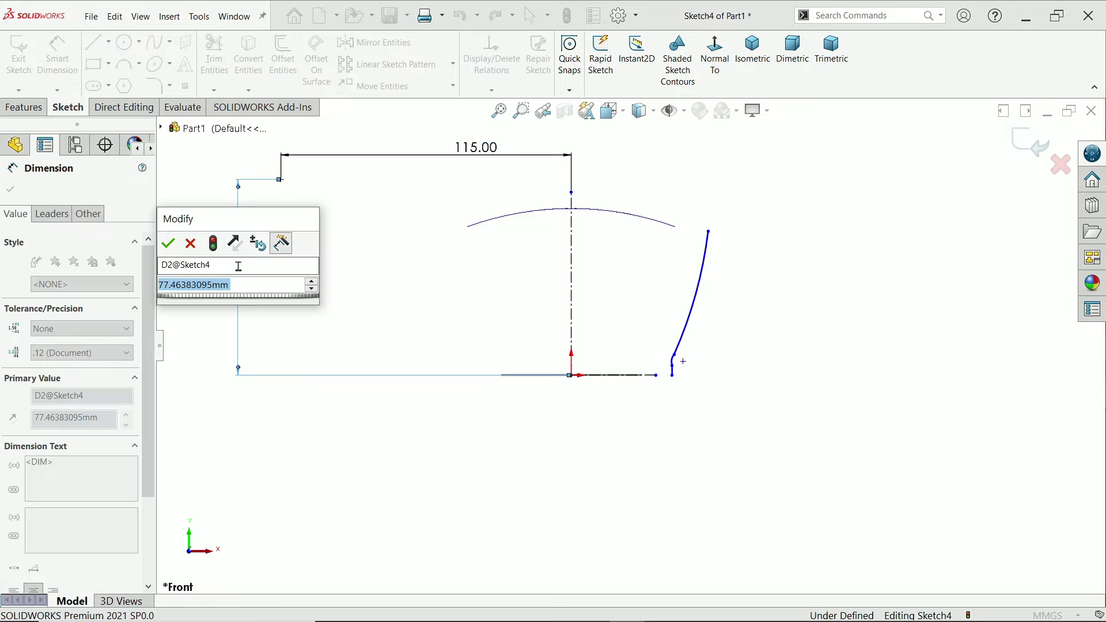
text(75.7)
key(Return)
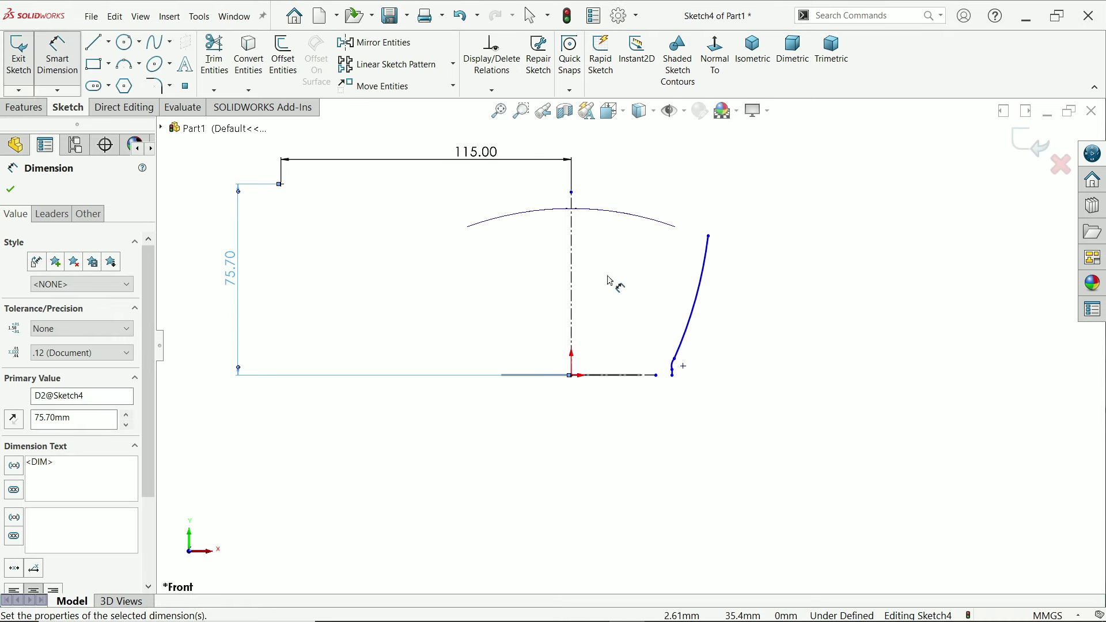
scroll(686, 317, down, 5)
scroll(638, 374, down, 2)
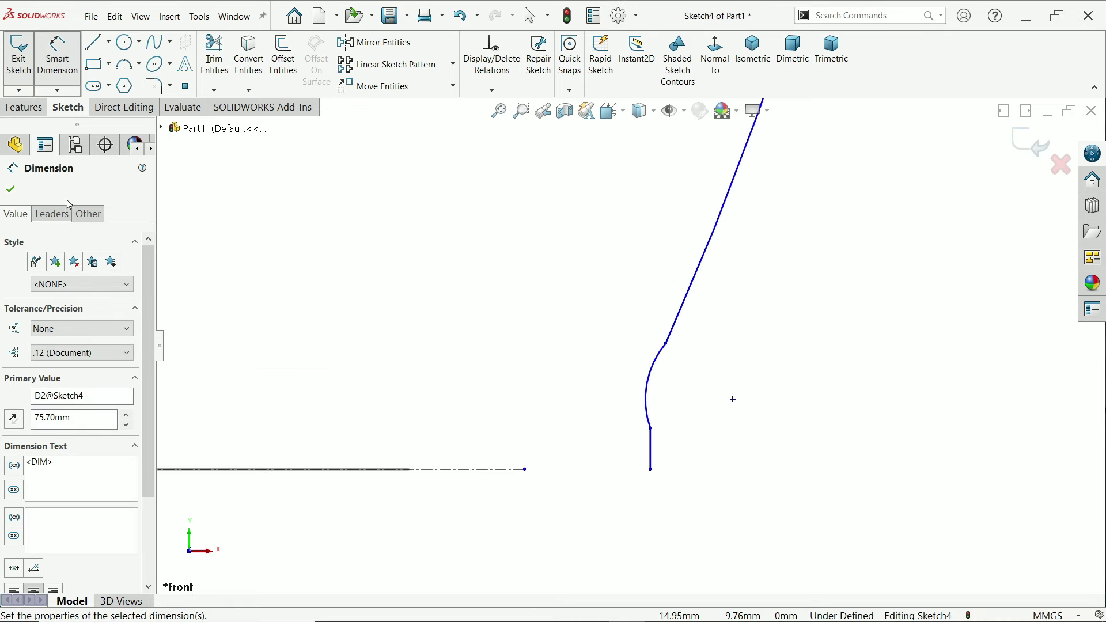
click(11, 190)
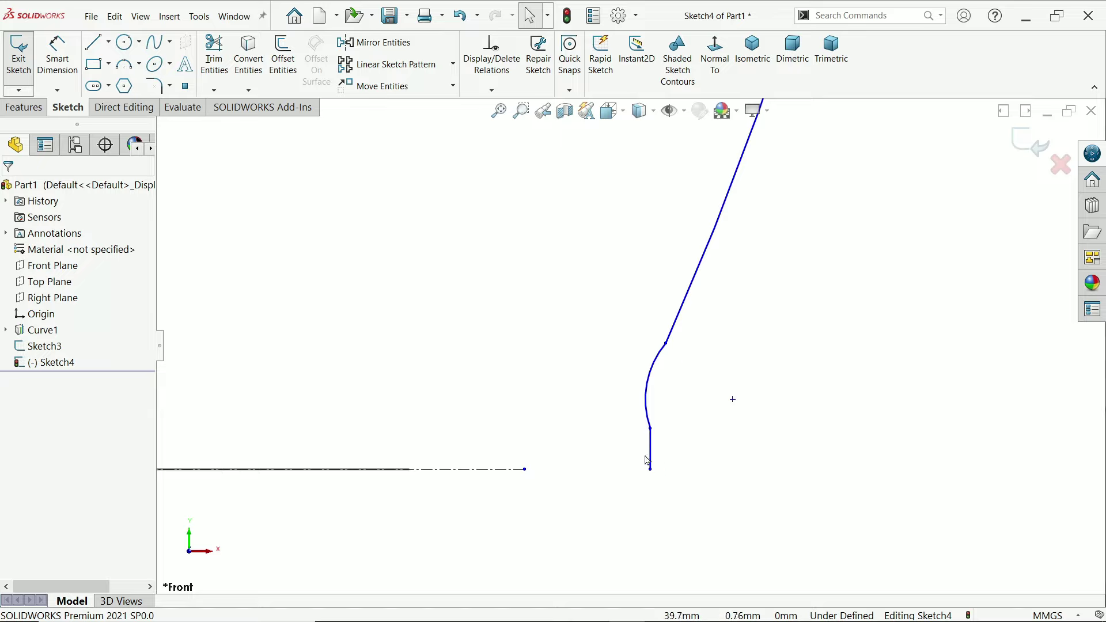
Step: Make the side curve tangent to the small arc and drag the junction up to reshape it
scroll(647, 461, up, 5)
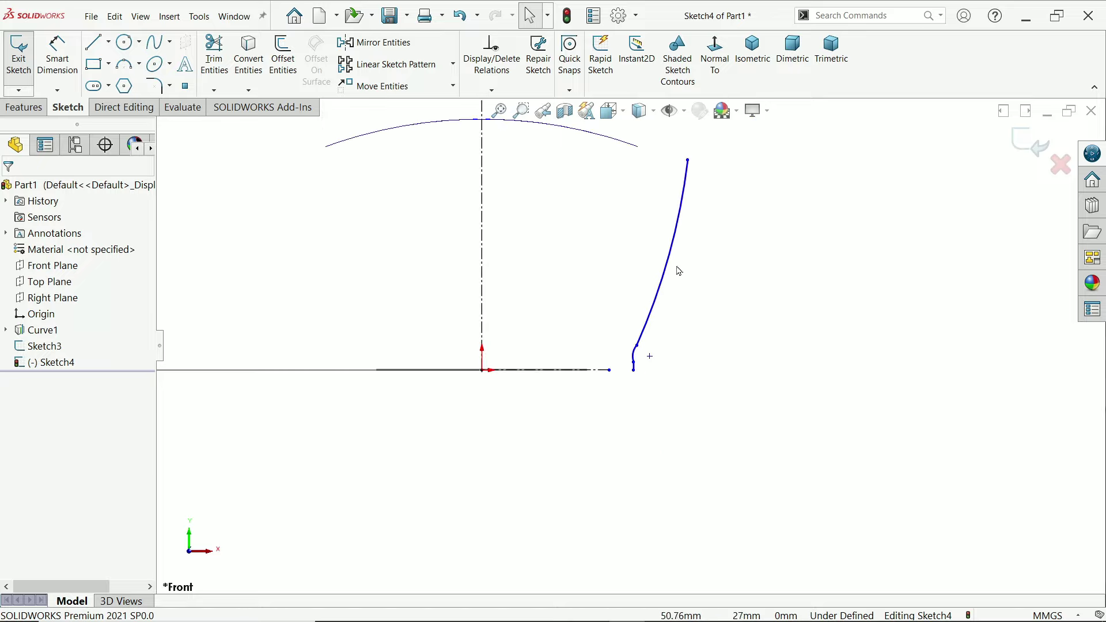
scroll(649, 352, down, 3)
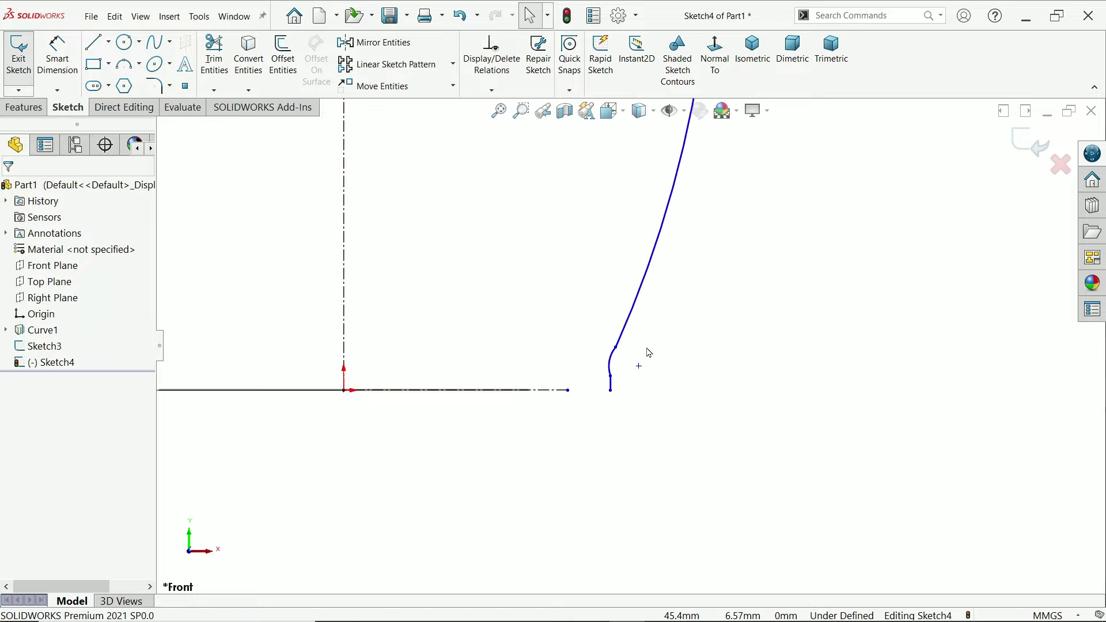
click(654, 256)
scroll(616, 364, down, 3)
click(616, 347)
click(663, 268)
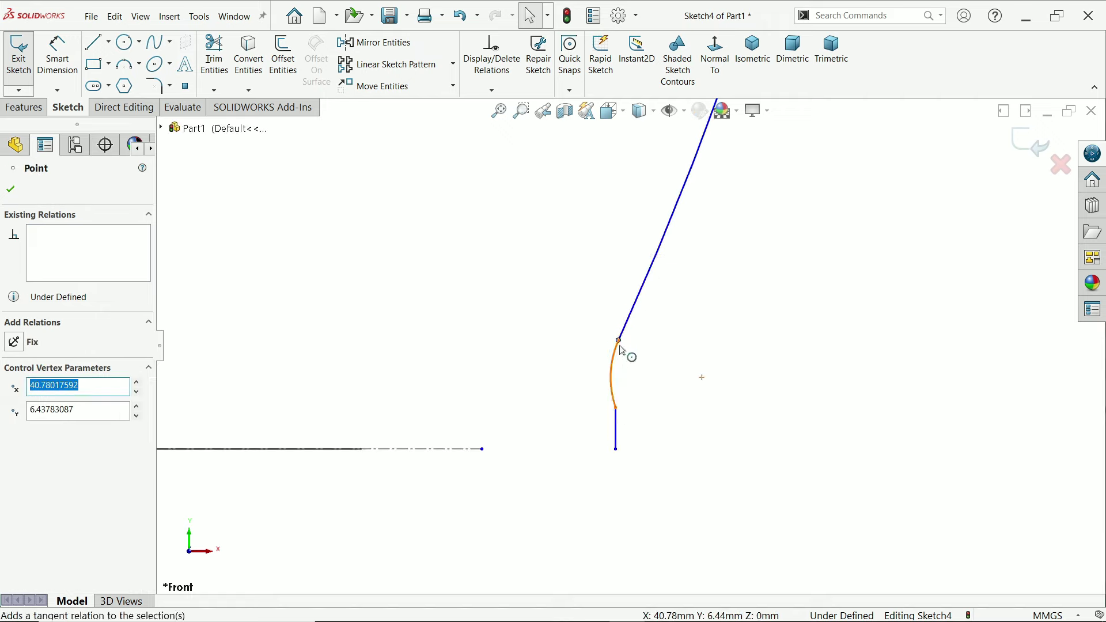
drag(621, 345, 632, 244)
drag(618, 412, 632, 304)
Step: Dimension the small blend arc R3 and the vertical foot line 7 mm
scroll(603, 343, up, 3)
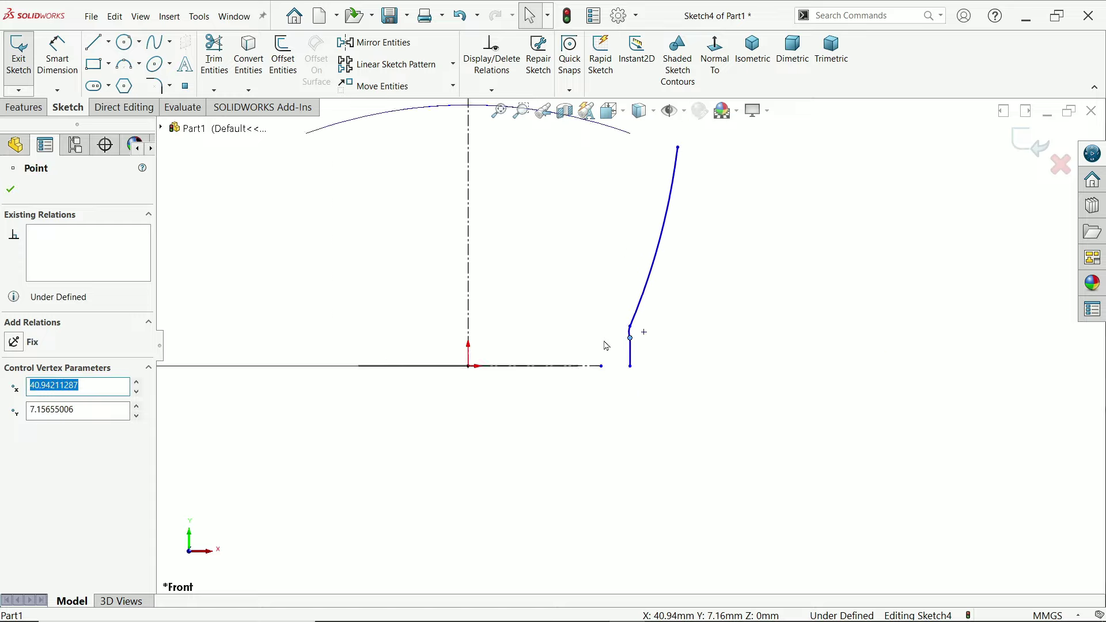
scroll(657, 236, down, 3)
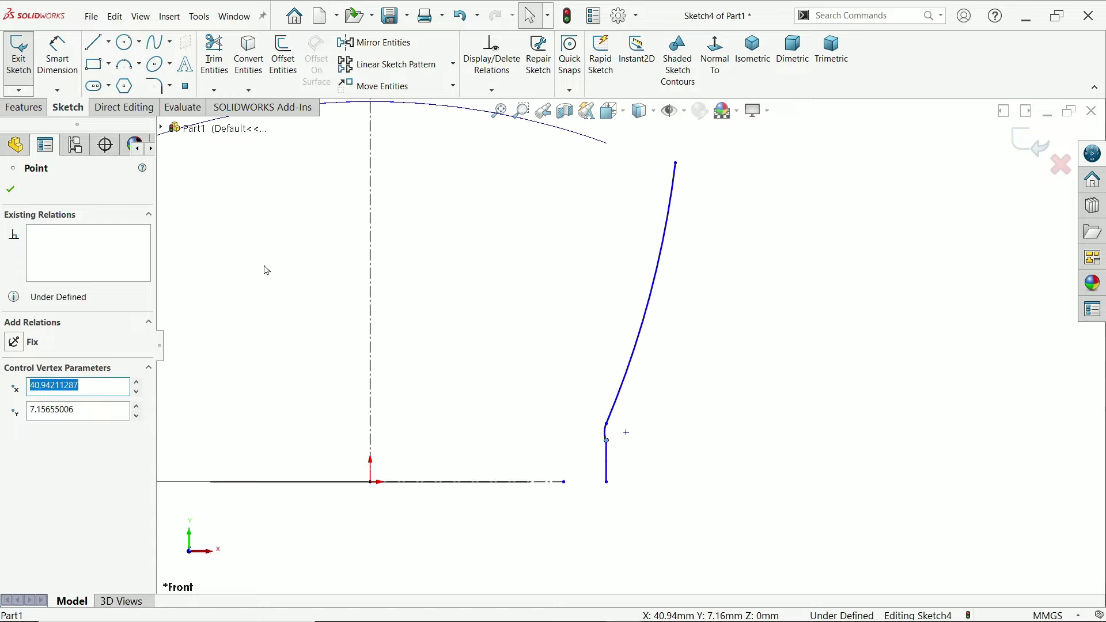
click(56, 57)
scroll(552, 460, down, 2)
click(643, 419)
click(616, 425)
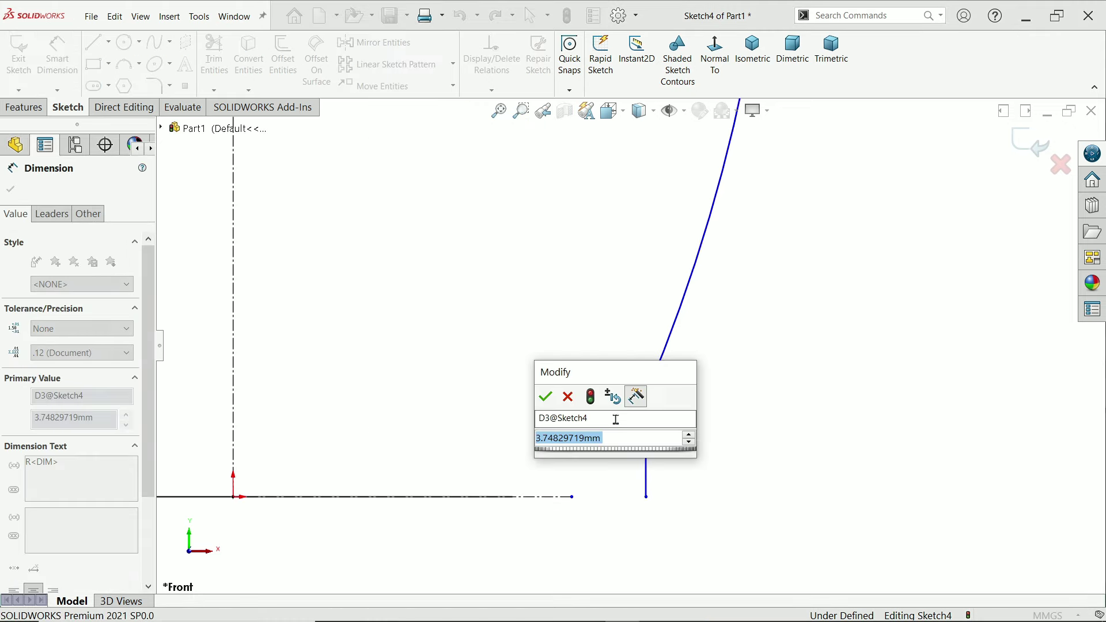
key(Return)
click(647, 460)
click(715, 463)
text(7)
key(Return)
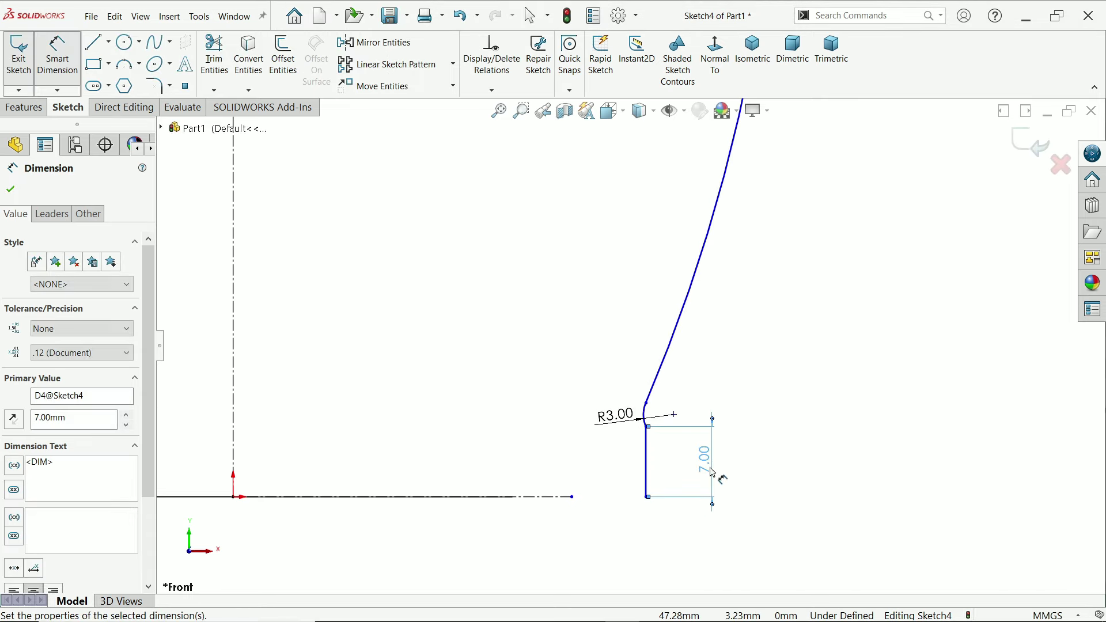
Step: Pierce the profile's bottom endpoint onto the Ø55.40 base circle
click(10, 190)
mouse_move(680, 294)
middle_down()
mouse_move(709, 286)
mouse_move(675, 341)
mouse_move(620, 353)
middle_up()
scroll(620, 353, down, 3)
scroll(655, 424, down, 2)
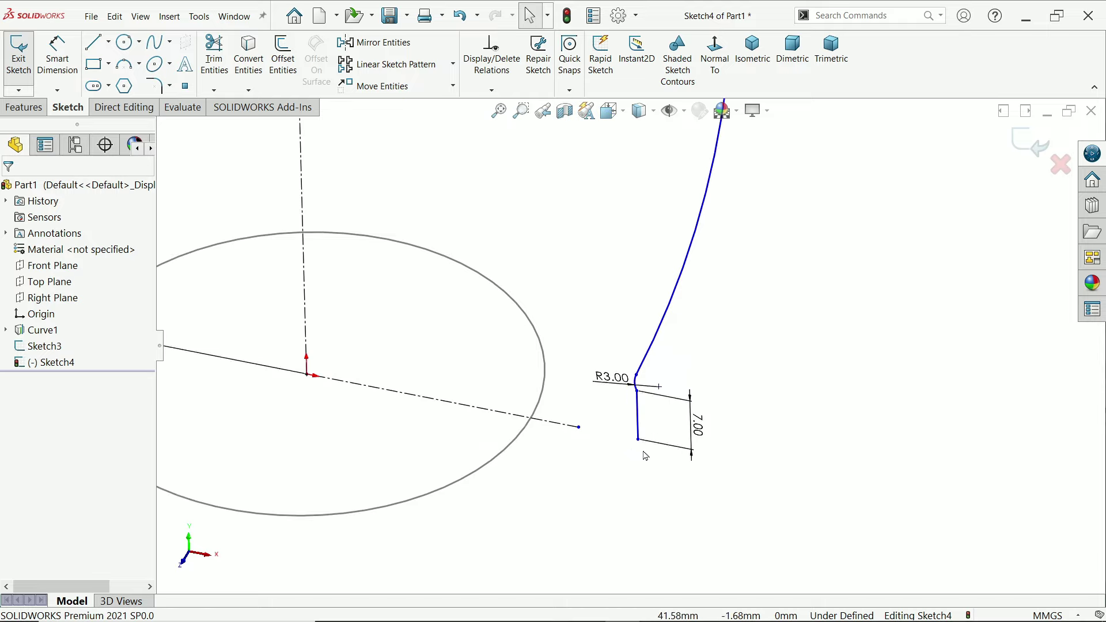
click(638, 441)
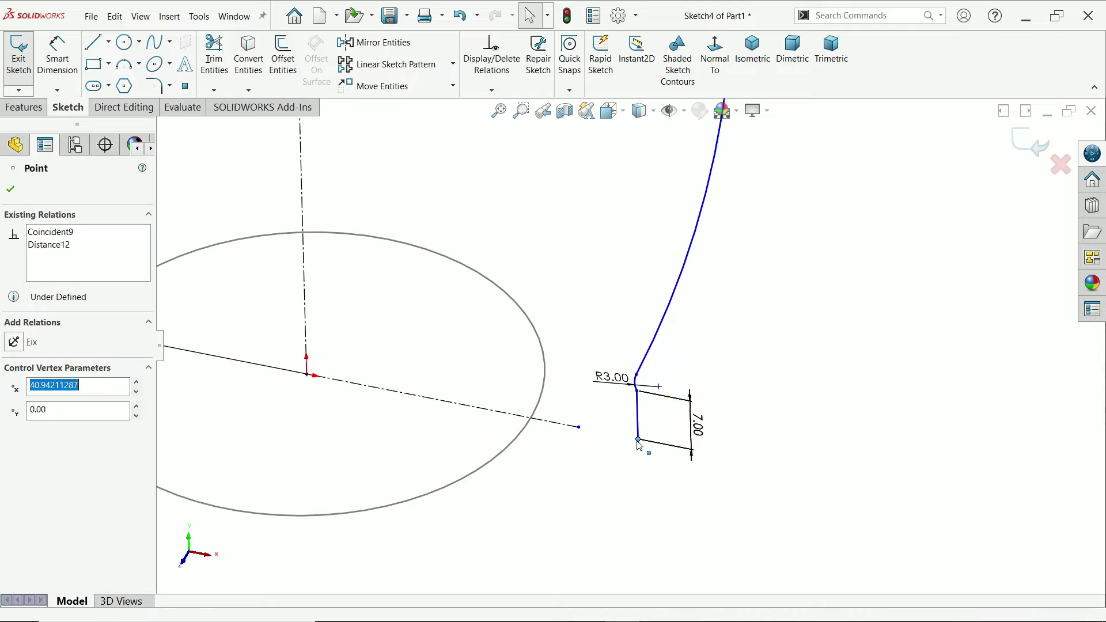
ctrl+click(521, 444)
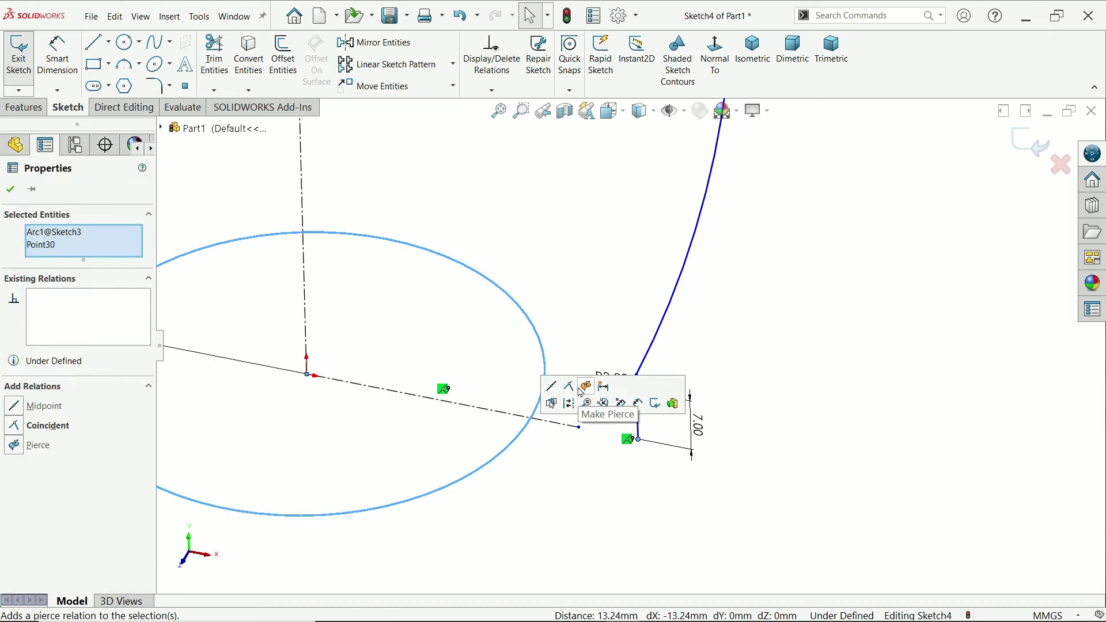
click(14, 448)
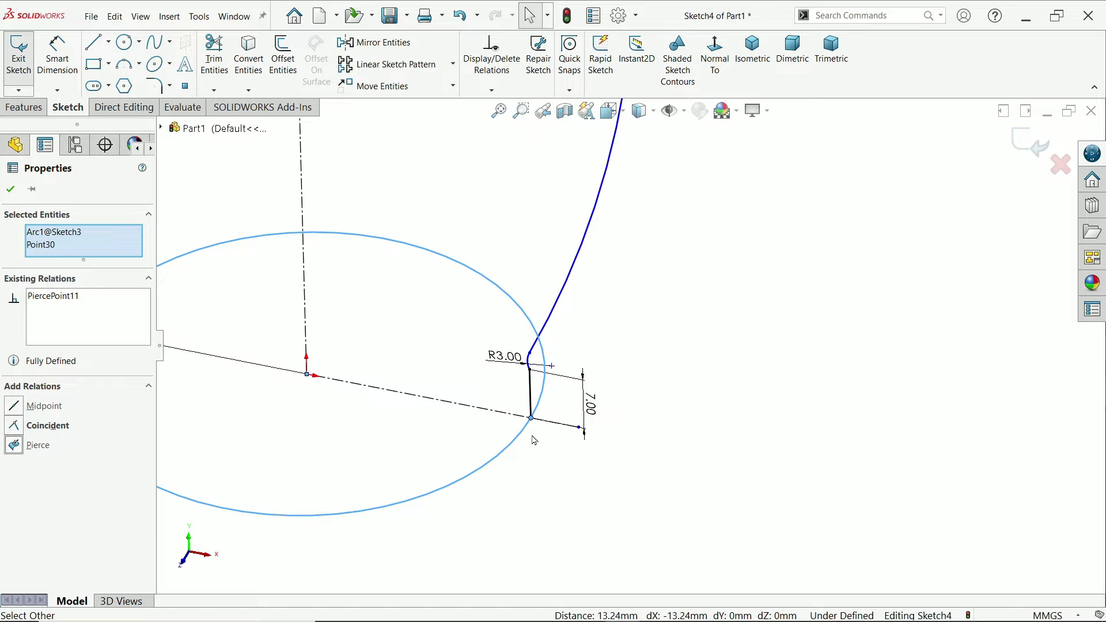
scroll(632, 256, up, 3)
scroll(633, 256, down, 6)
click(10, 190)
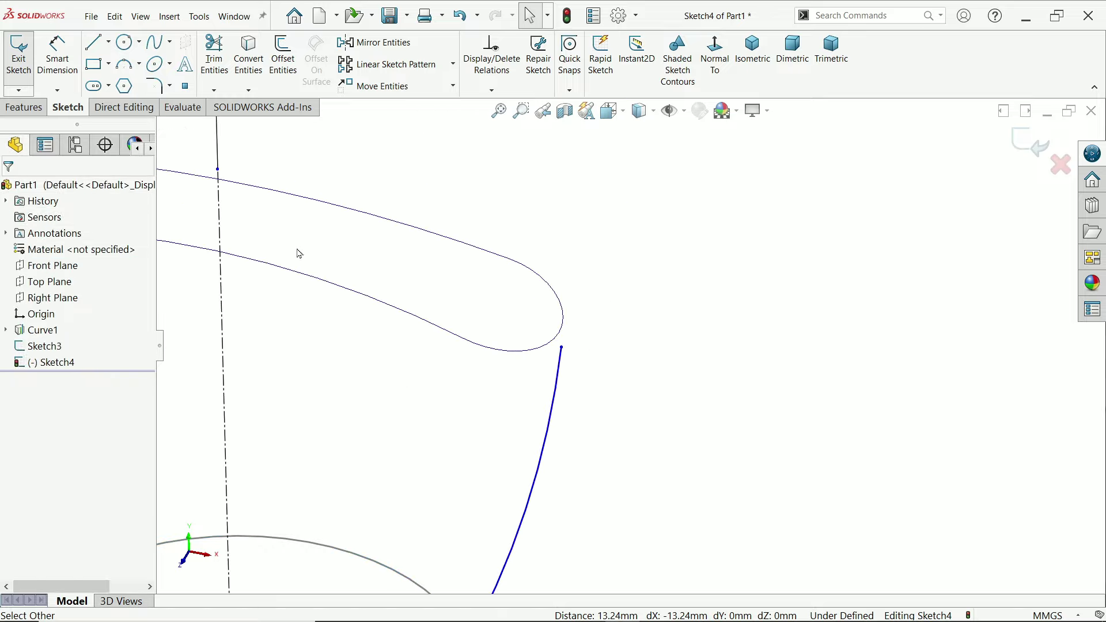
Step: Pierce the profile's top endpoint onto Curve1
click(556, 344)
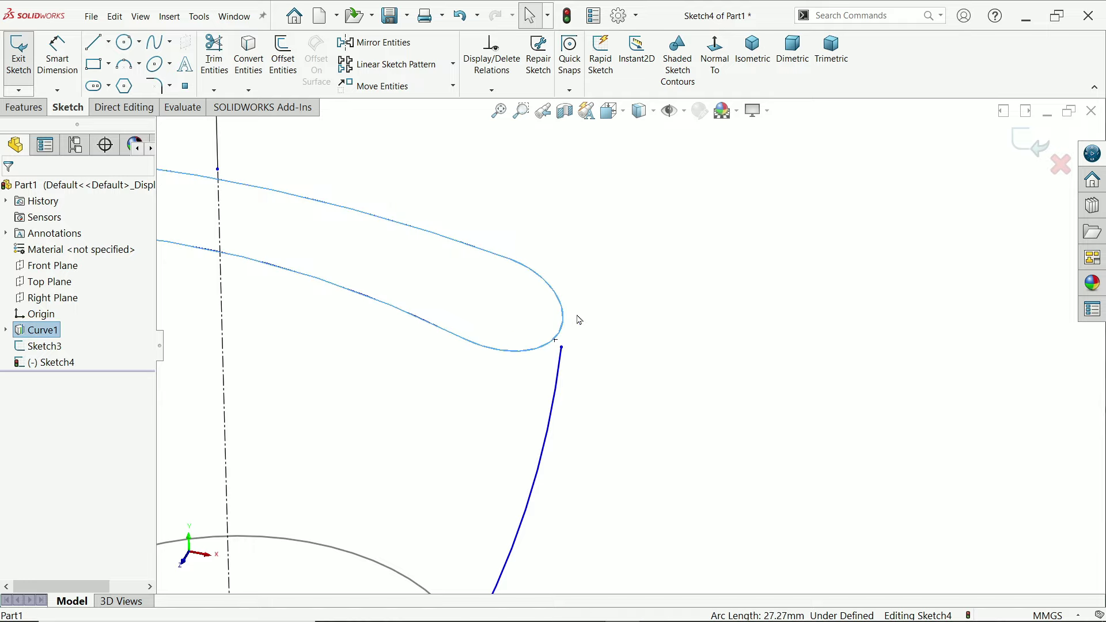
ctrl+click(563, 349)
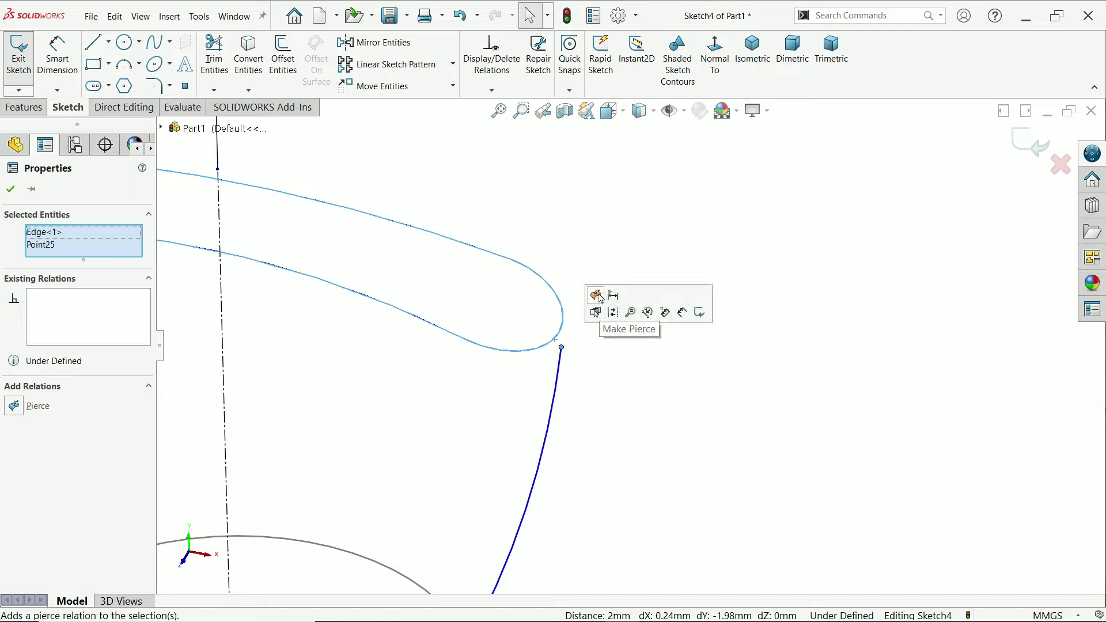
click(604, 318)
click(596, 397)
scroll(596, 397, up, 5)
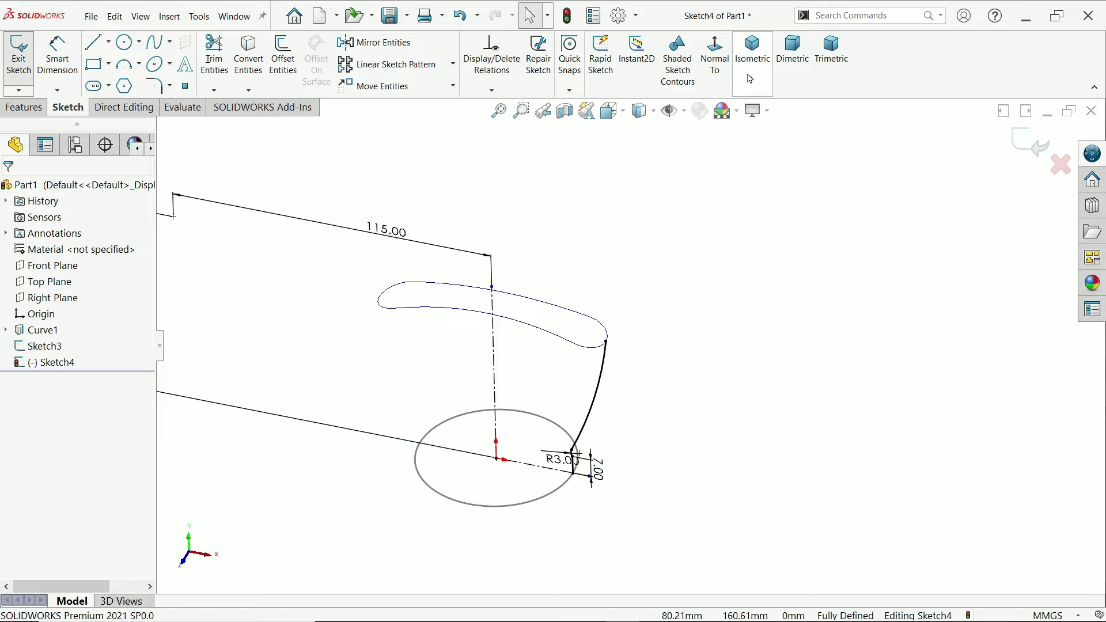
Step: View the profile sketch straight on and clear a trial selection of its corner entities
click(717, 51)
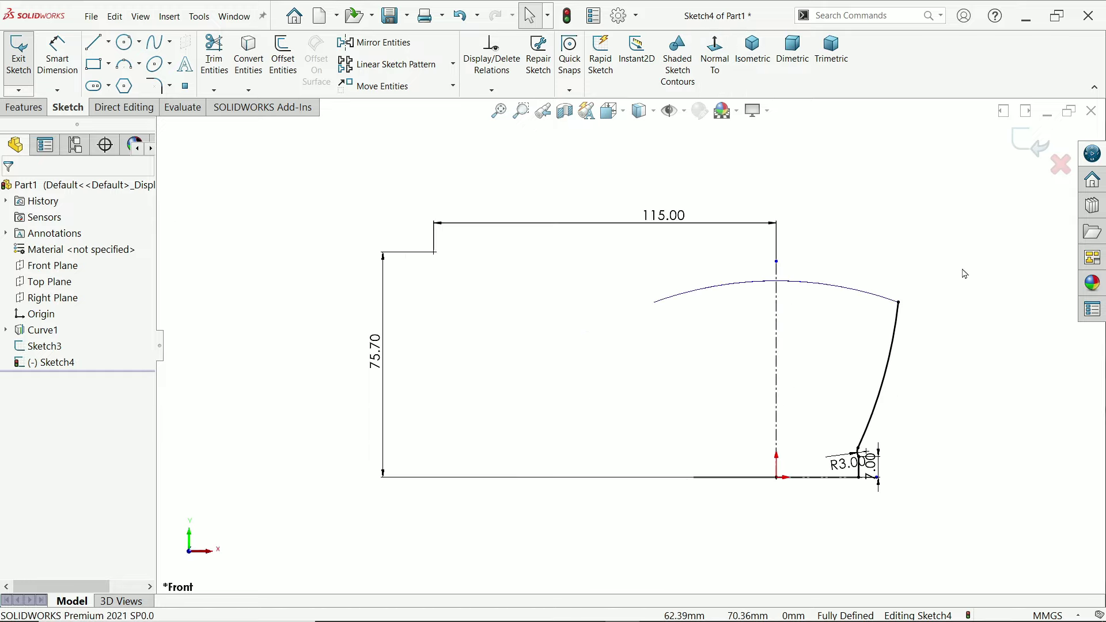
drag(965, 274, 842, 512)
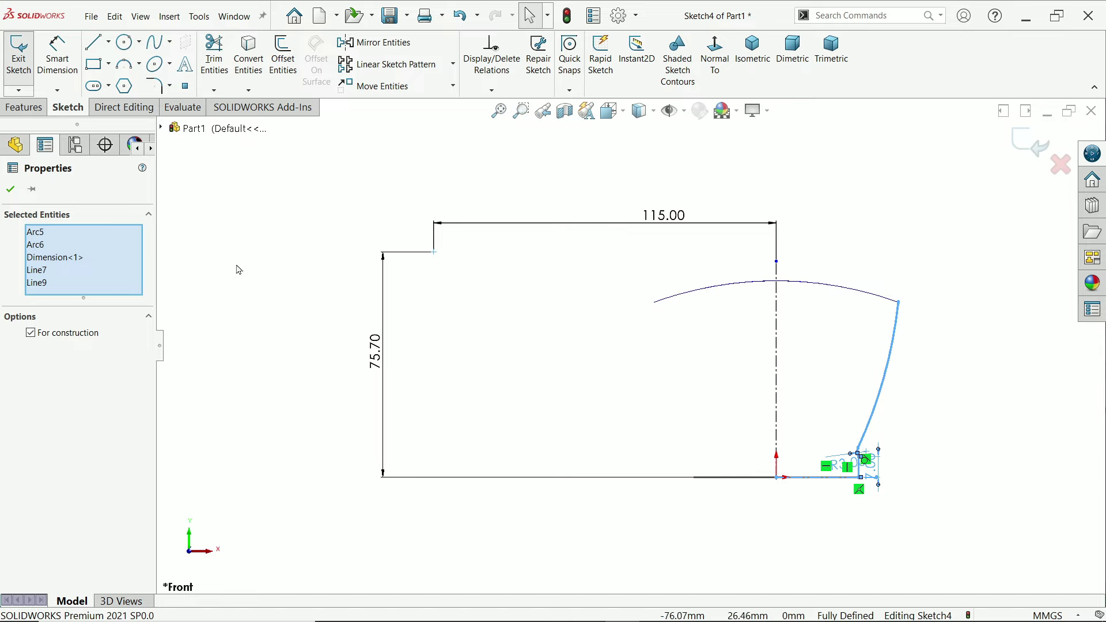
key(Escape)
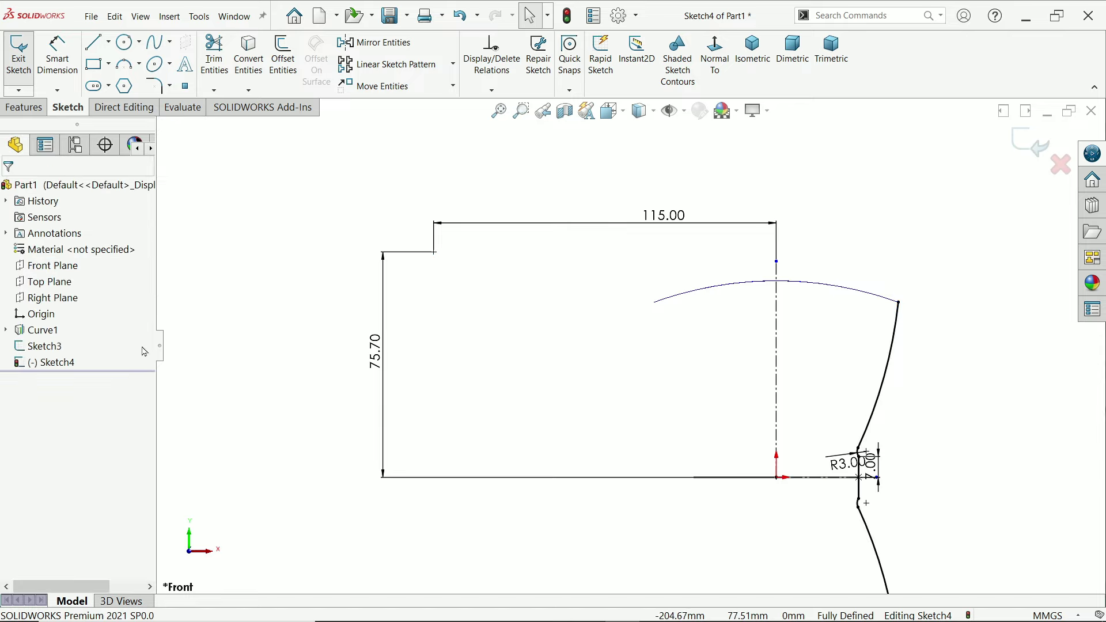
click(459, 17)
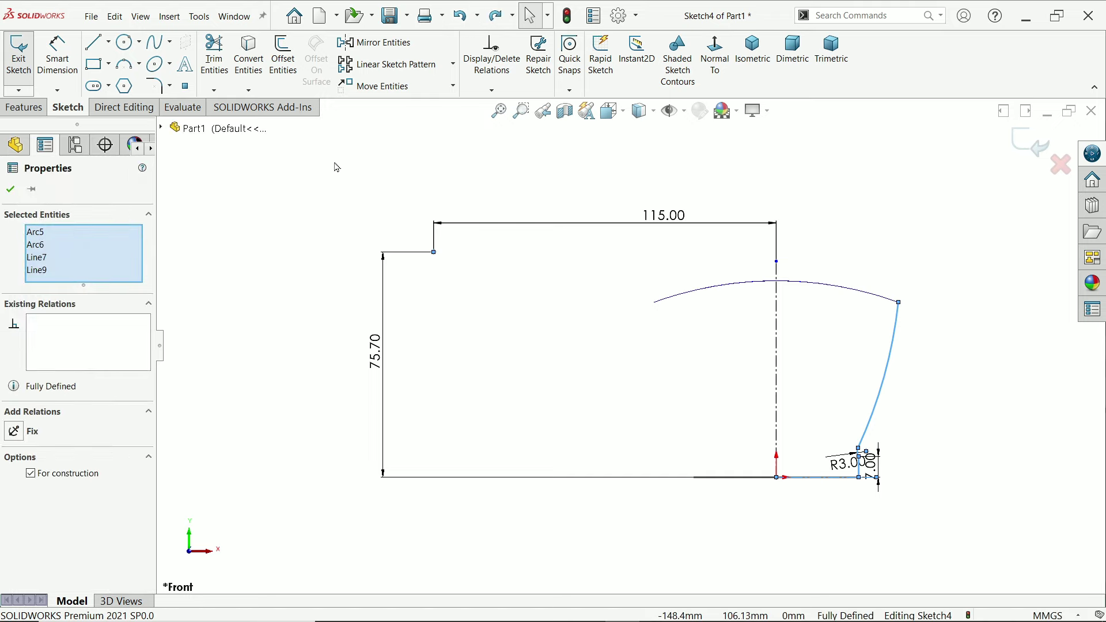
key(Escape)
scroll(898, 416, down, 3)
Step: Mirror the long side arc, R3 arc and vertical line about the centerline
key(m)
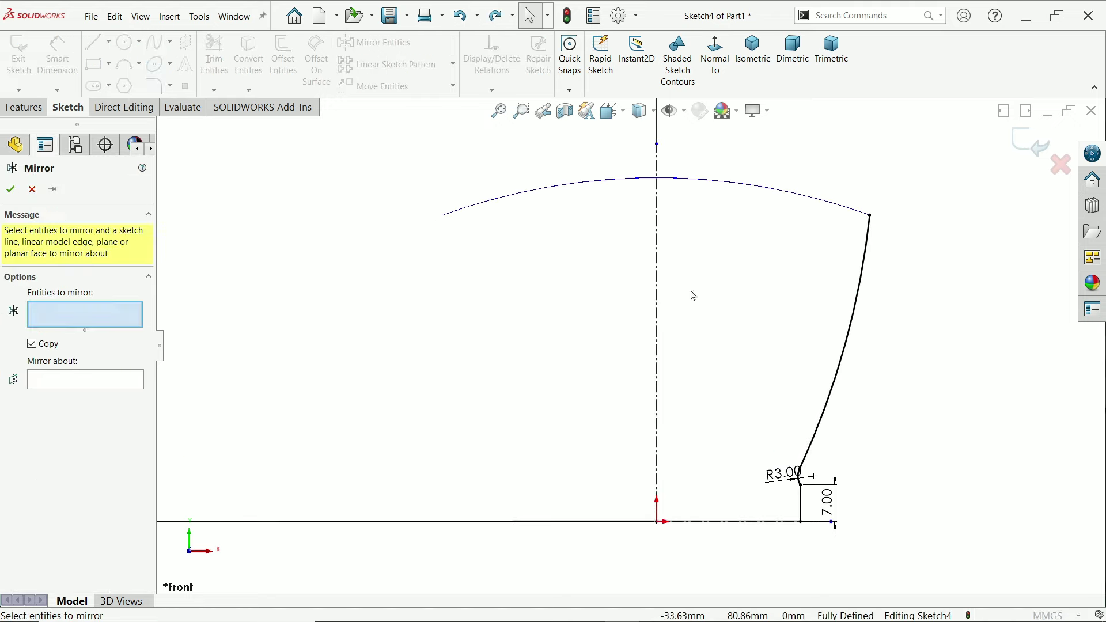
click(831, 395)
scroll(803, 493, down, 3)
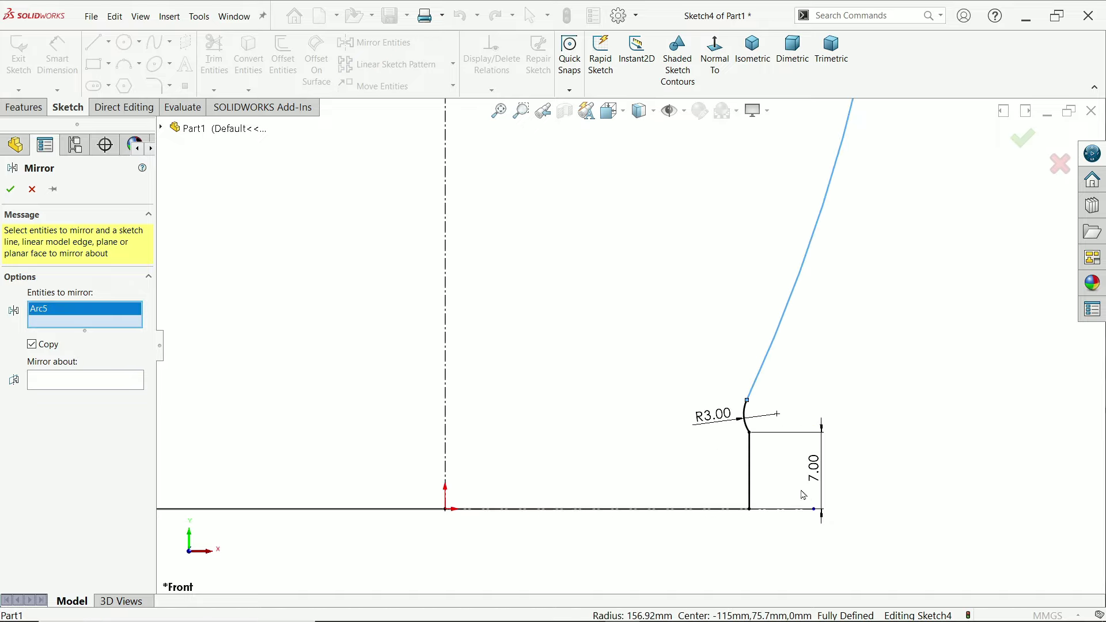
scroll(802, 493, down, 2)
click(729, 406)
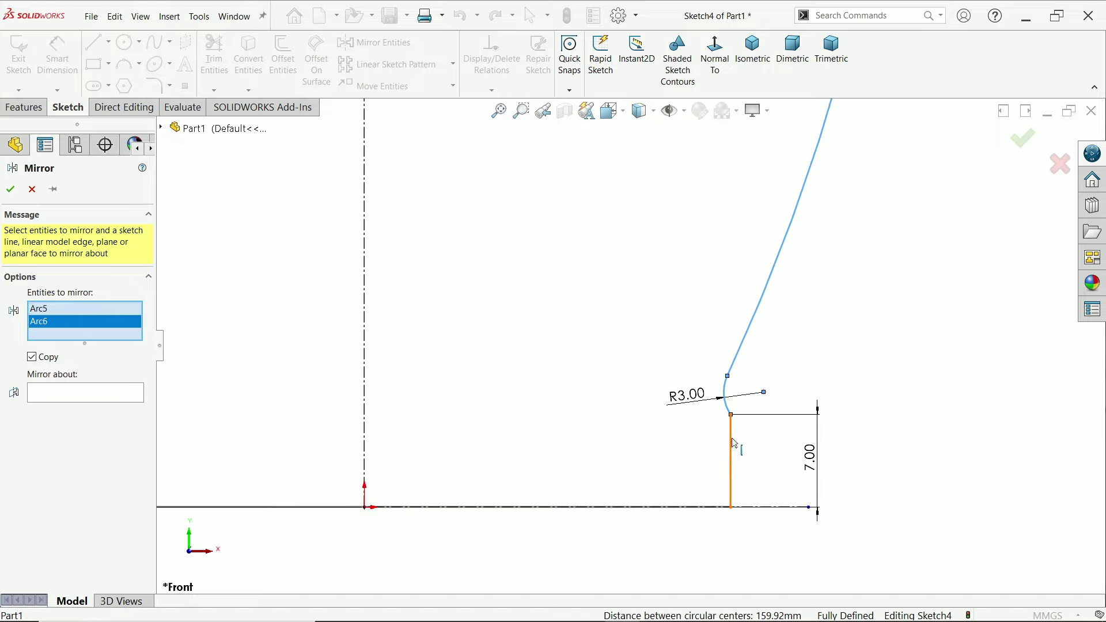
click(732, 446)
click(77, 407)
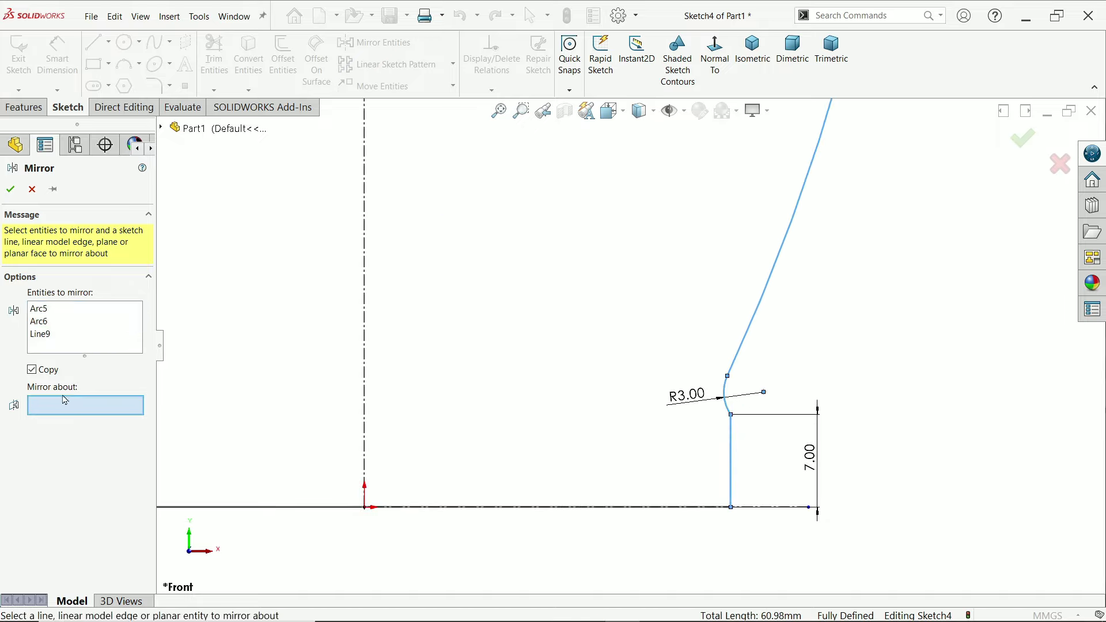
click(370, 410)
key(f)
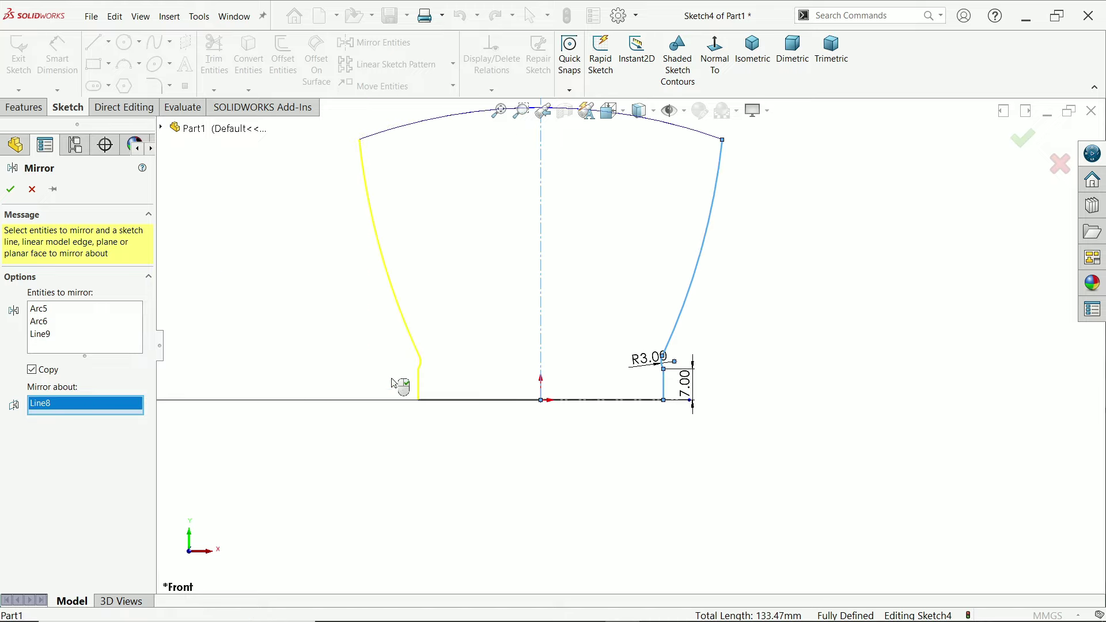
click(9, 190)
scroll(528, 217, down, 2)
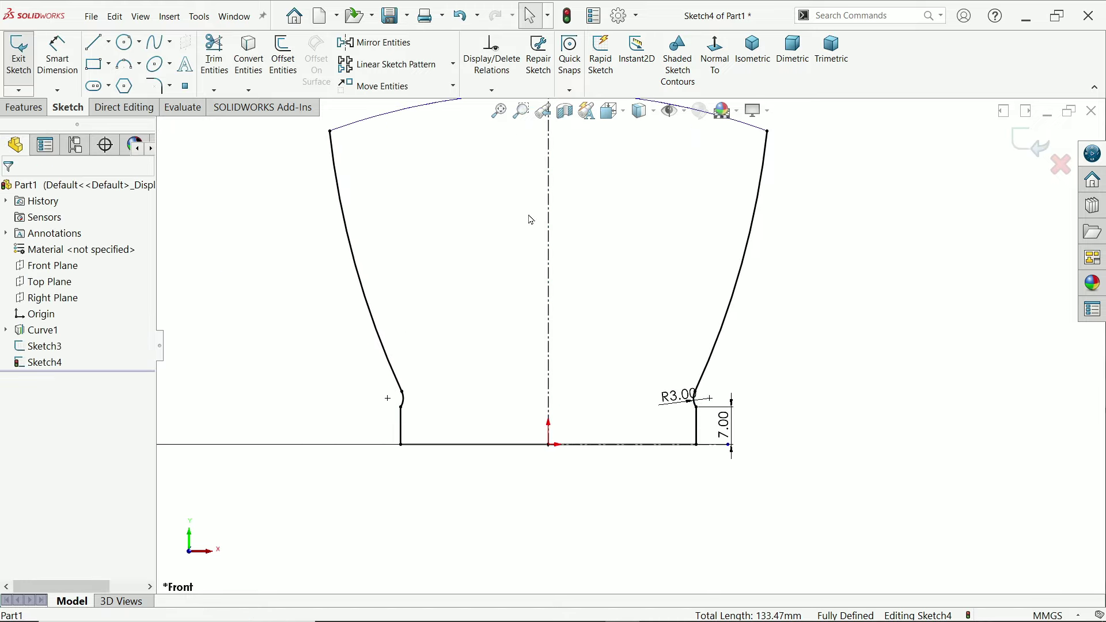
scroll(520, 208, up, 2)
Step: Pierce the mirrored side's top endpoint onto the top curve
mouse_move(520, 207)
middle_down()
mouse_move(501, 268)
mouse_move(489, 233)
middle_up()
scroll(456, 215, down, 5)
click(449, 213)
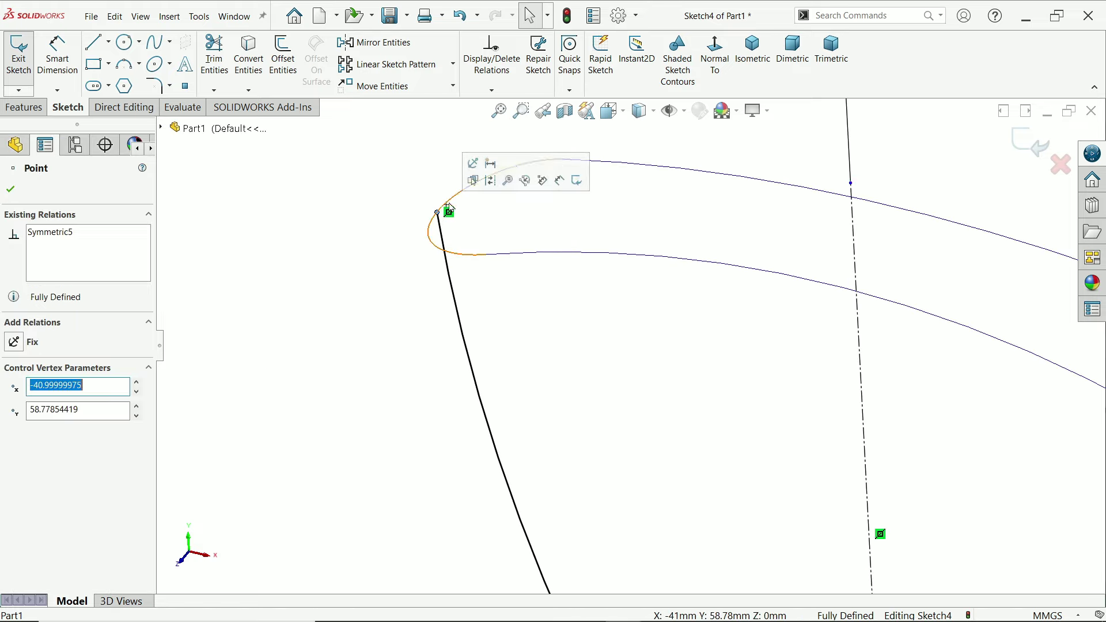
ctrl+click(461, 200)
click(490, 154)
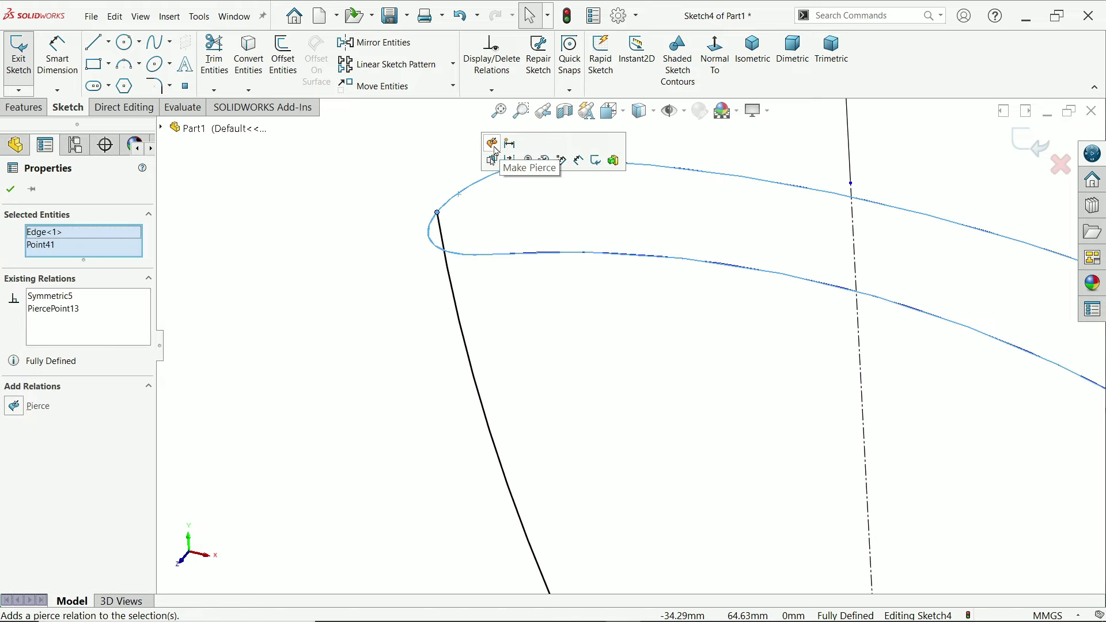
key(f)
Step: Pierce the mirrored side's bottom endpoint onto the base circle
scroll(610, 524, down, 5)
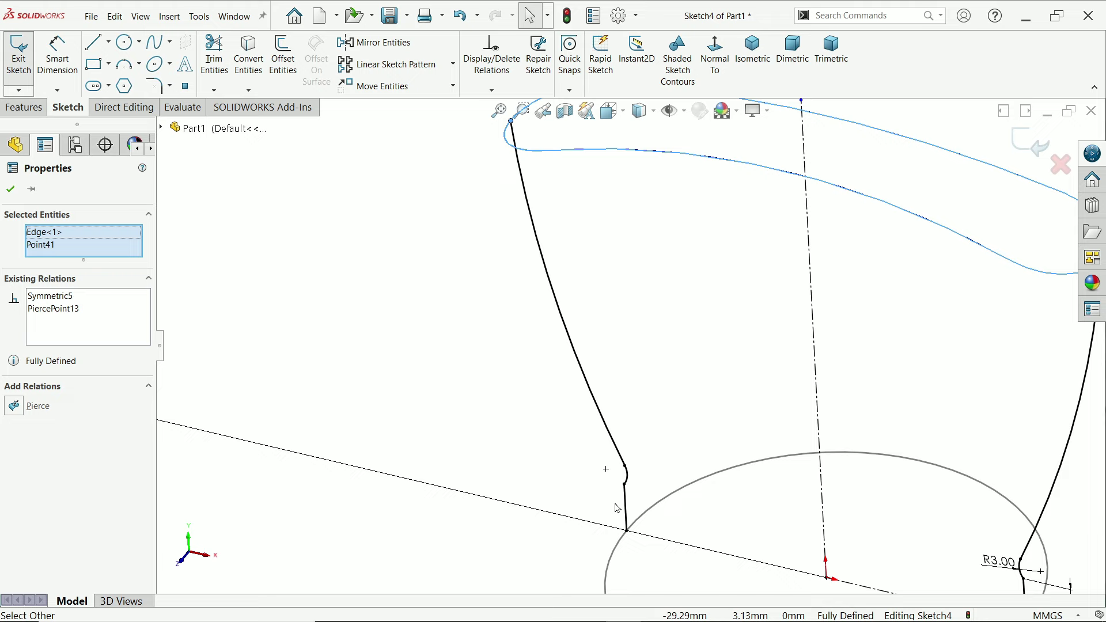
click(638, 524)
ctrl+click(661, 505)
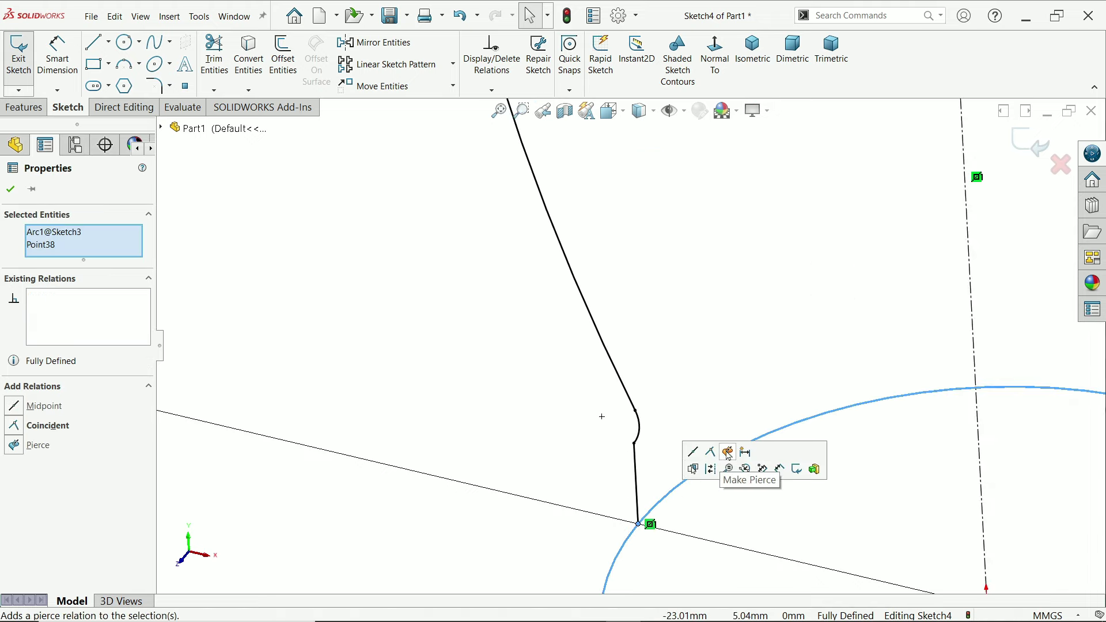
click(740, 467)
key(Escape)
Step: Close Sketch4 and begin a Right Plane sketch with a short vertical line below the top curve
key(f)
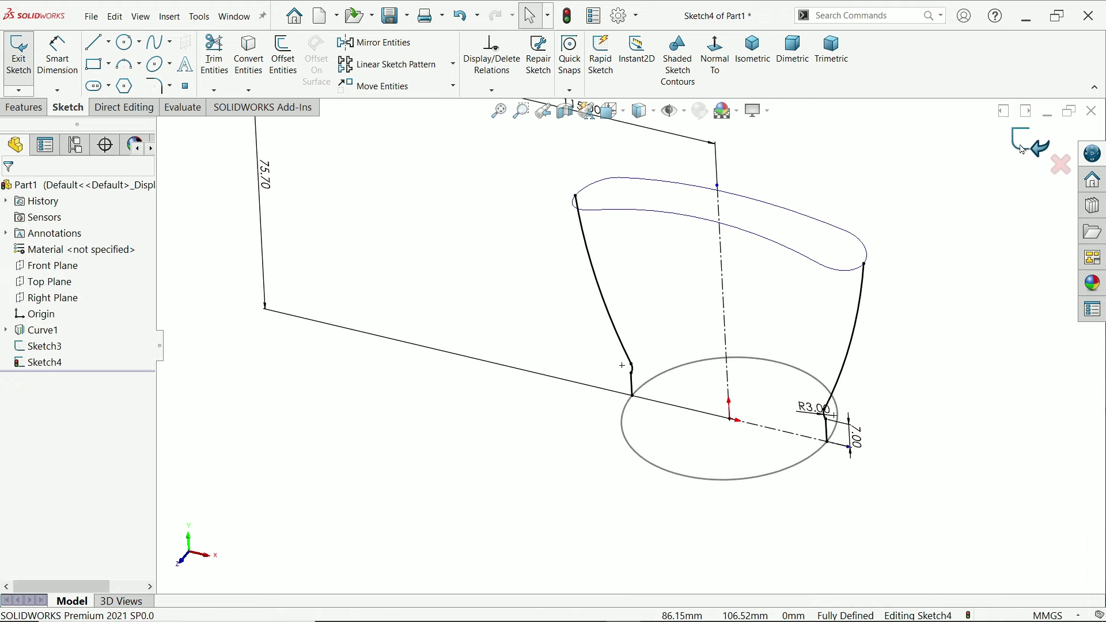
click(1022, 144)
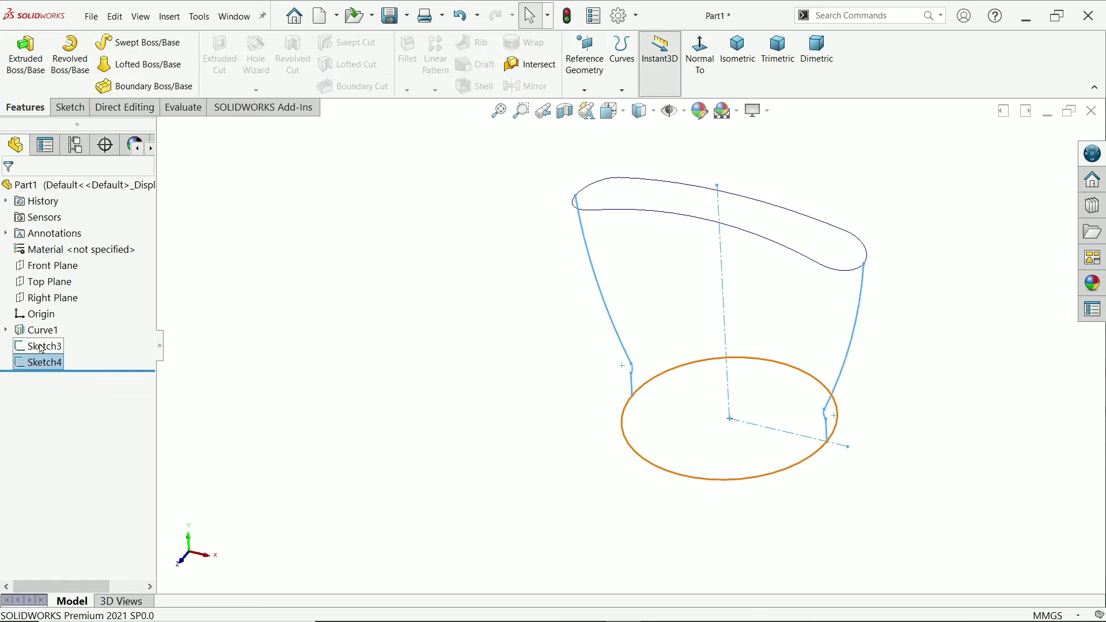
click(52, 297)
click(136, 283)
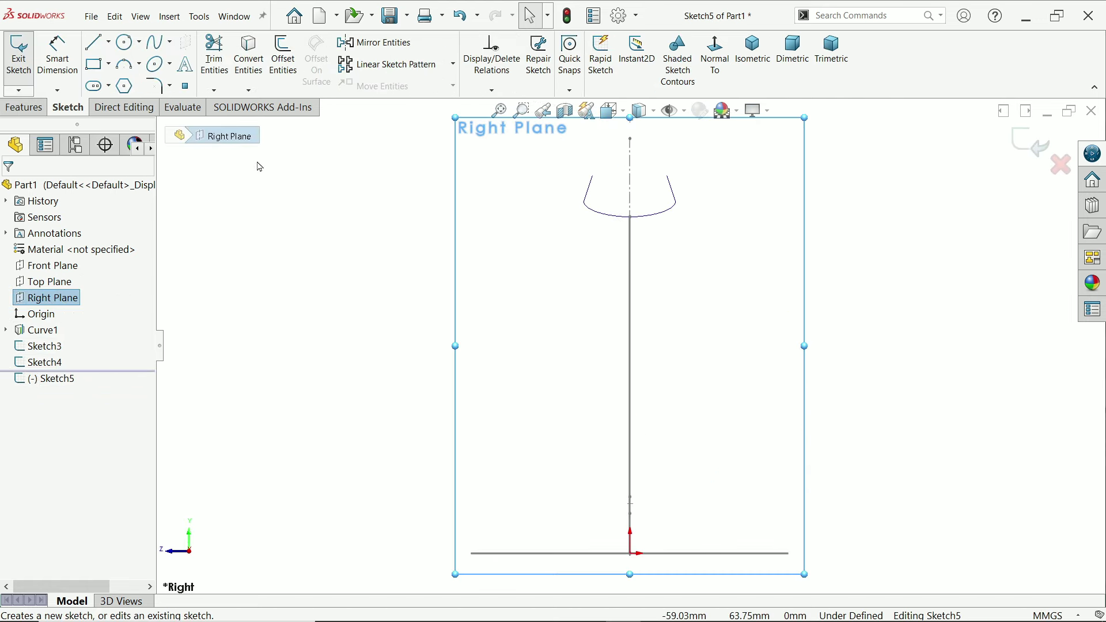
click(94, 46)
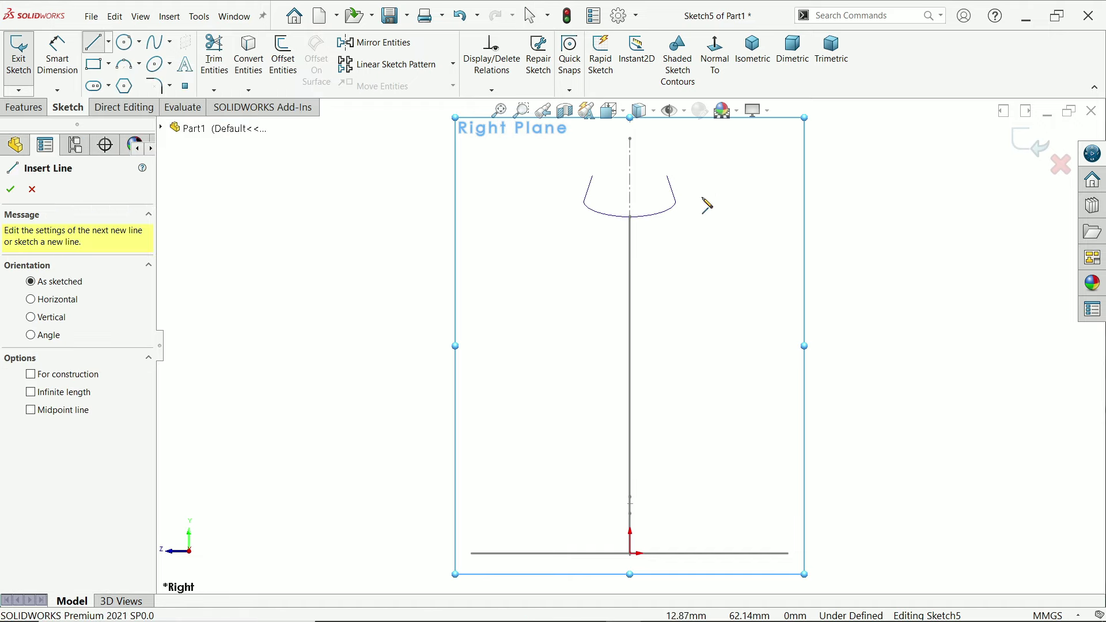
click(680, 186)
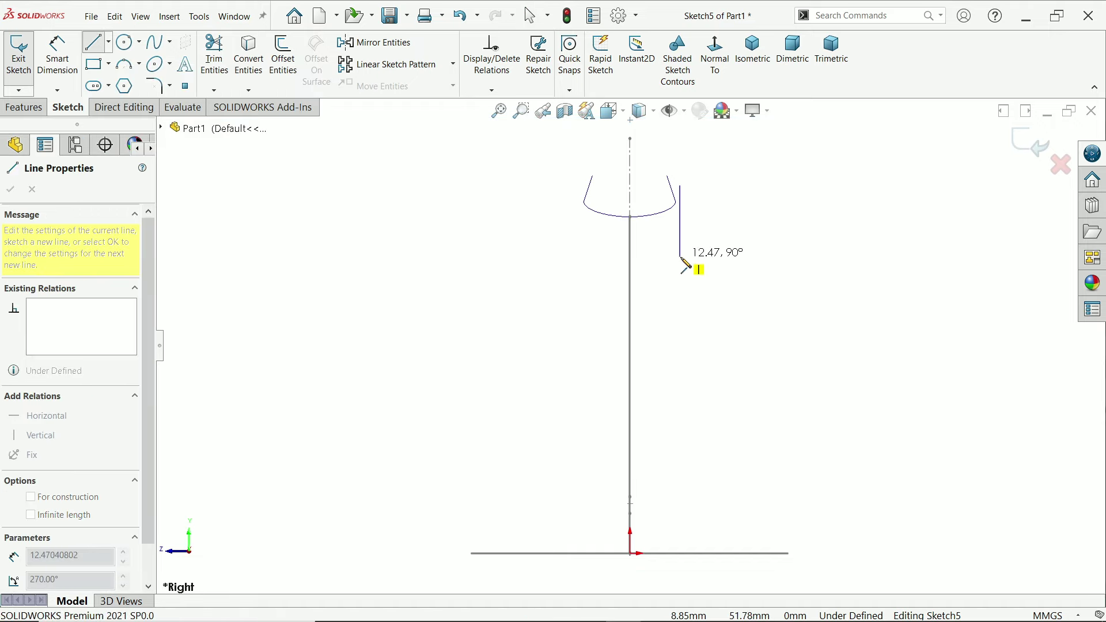
right_click(712, 205)
click(740, 257)
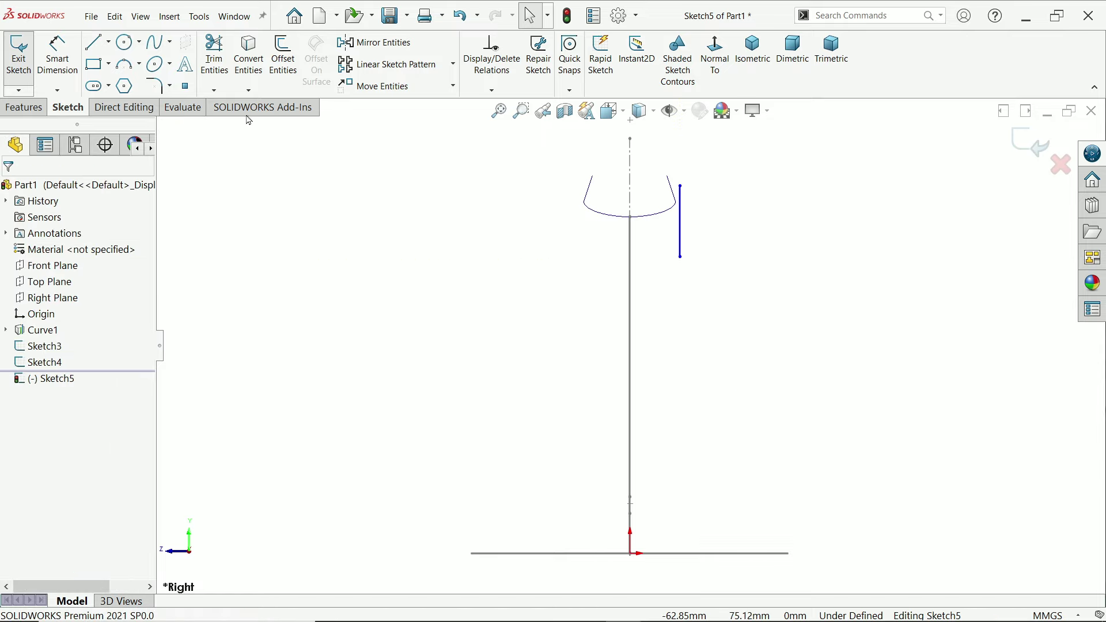
Step: Draw a three-point arc from the line's lower end down toward the base
click(139, 64)
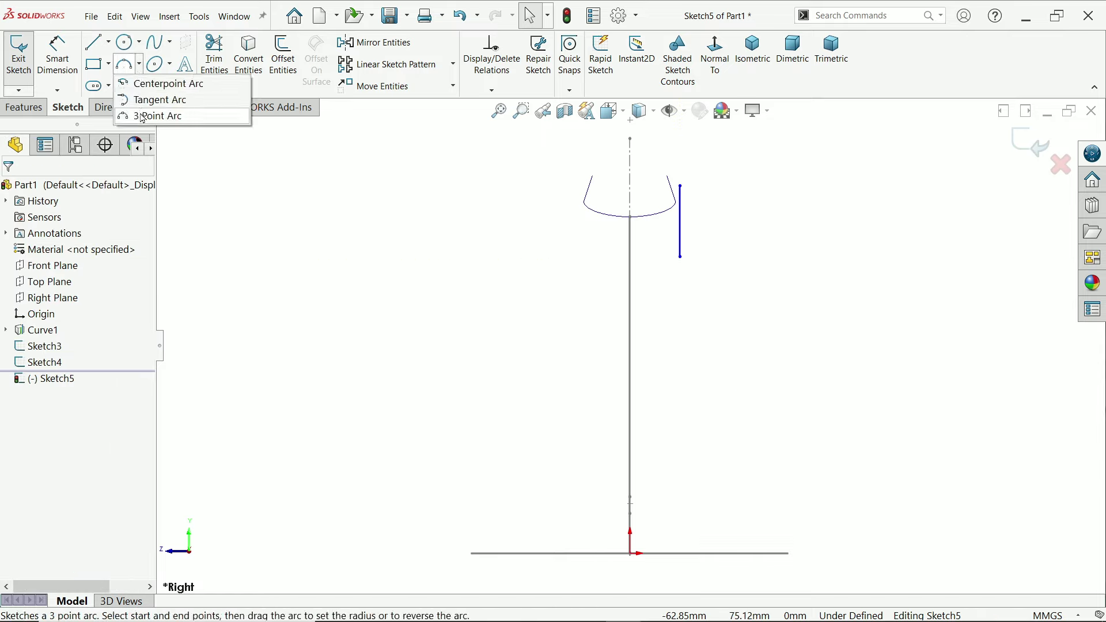
click(143, 117)
click(681, 258)
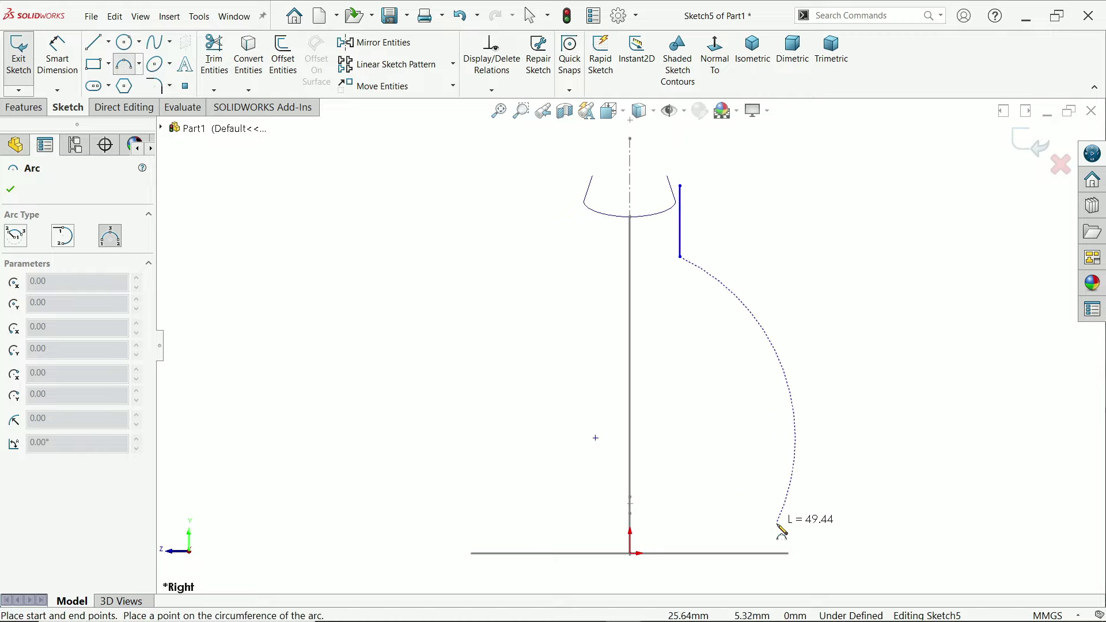
click(785, 506)
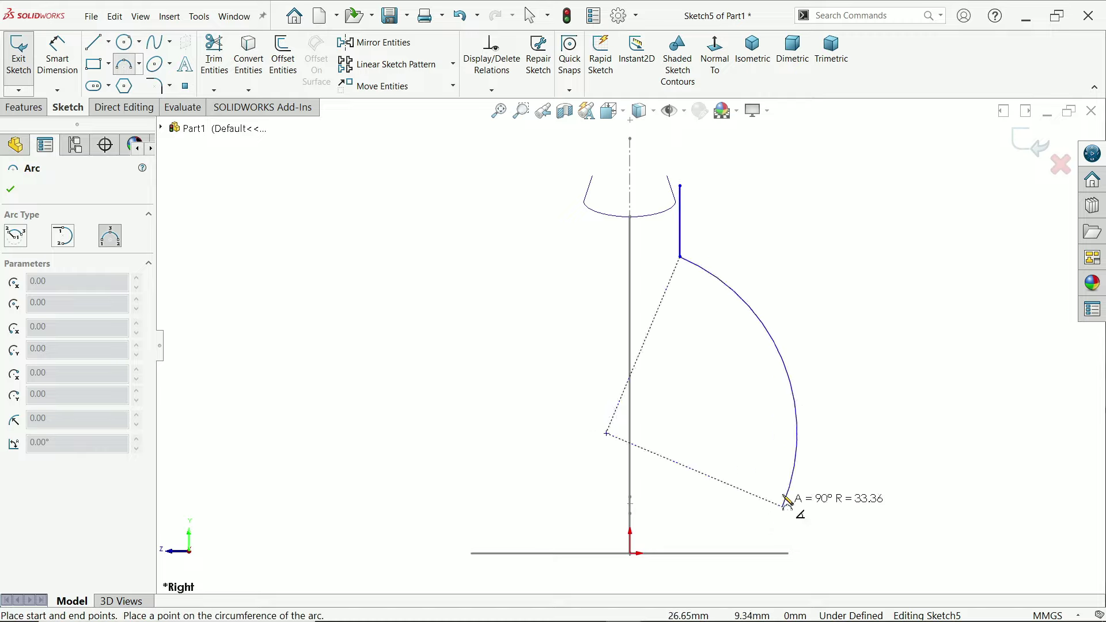
click(766, 447)
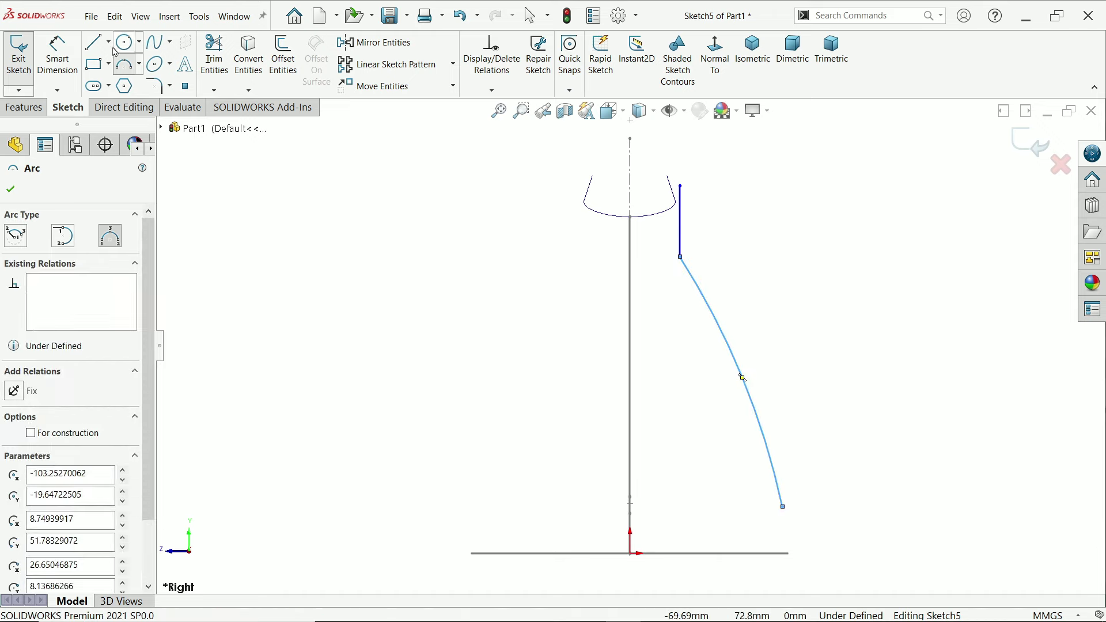
Step: Add a vertical line from the arc's lower end down to the base line
click(96, 42)
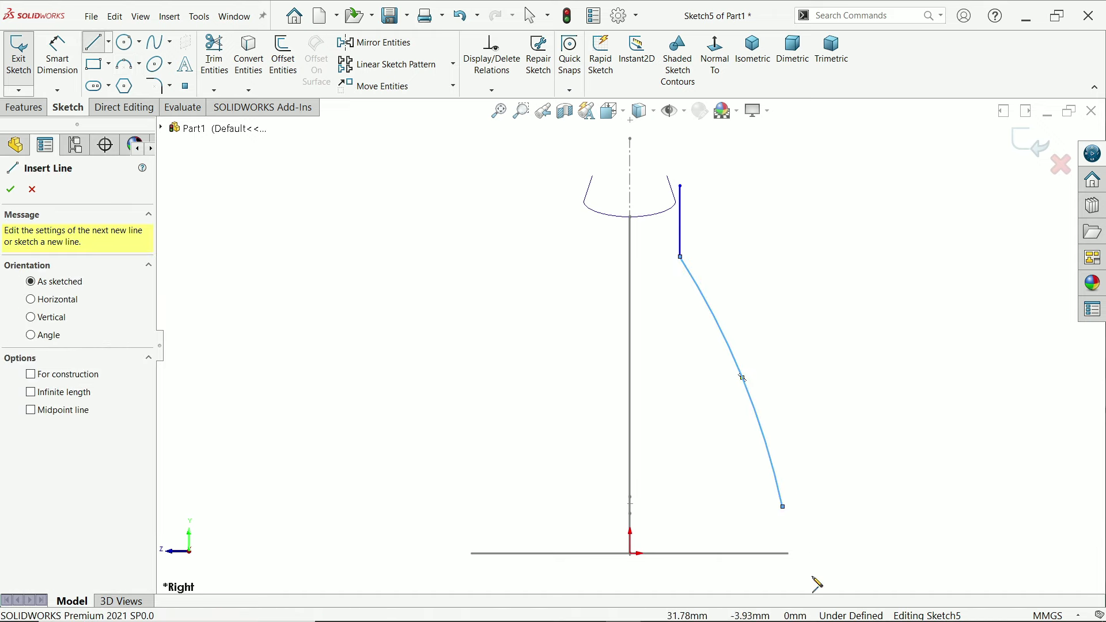
click(783, 507)
click(783, 553)
right_click(844, 455)
click(877, 467)
scroll(691, 357, up, 5)
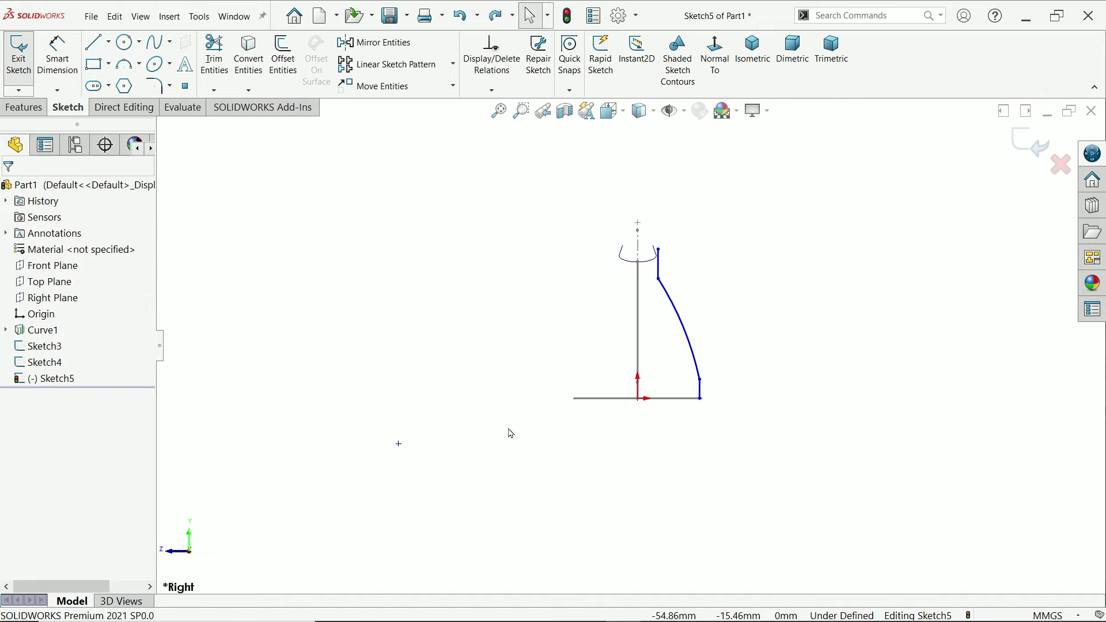
Step: Dimension the side arc's radius to 248 mm
click(58, 56)
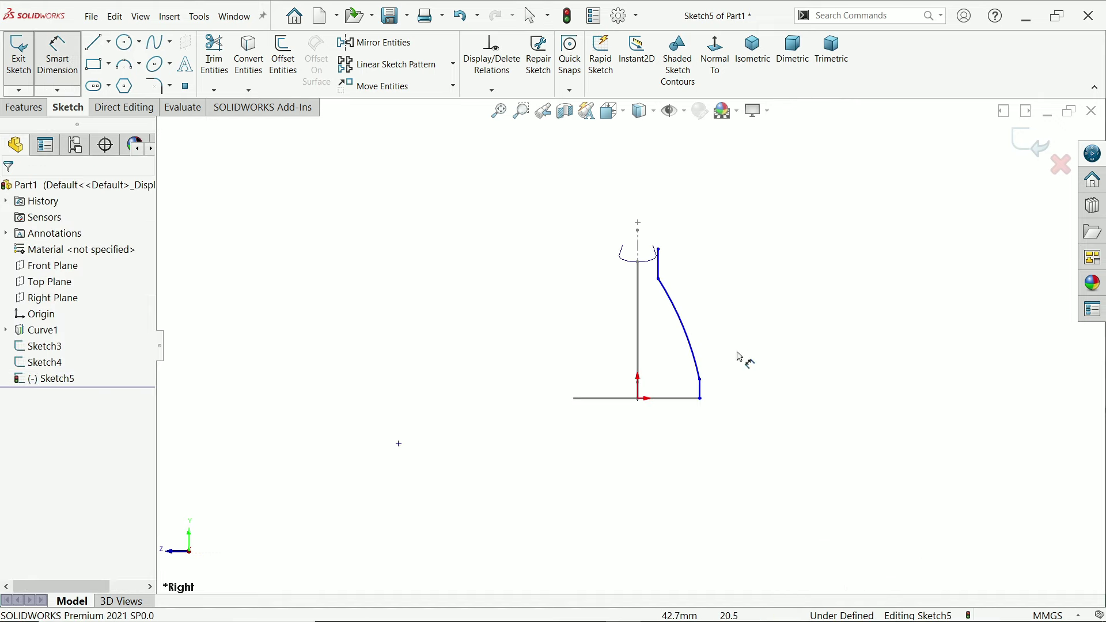
click(689, 343)
click(659, 345)
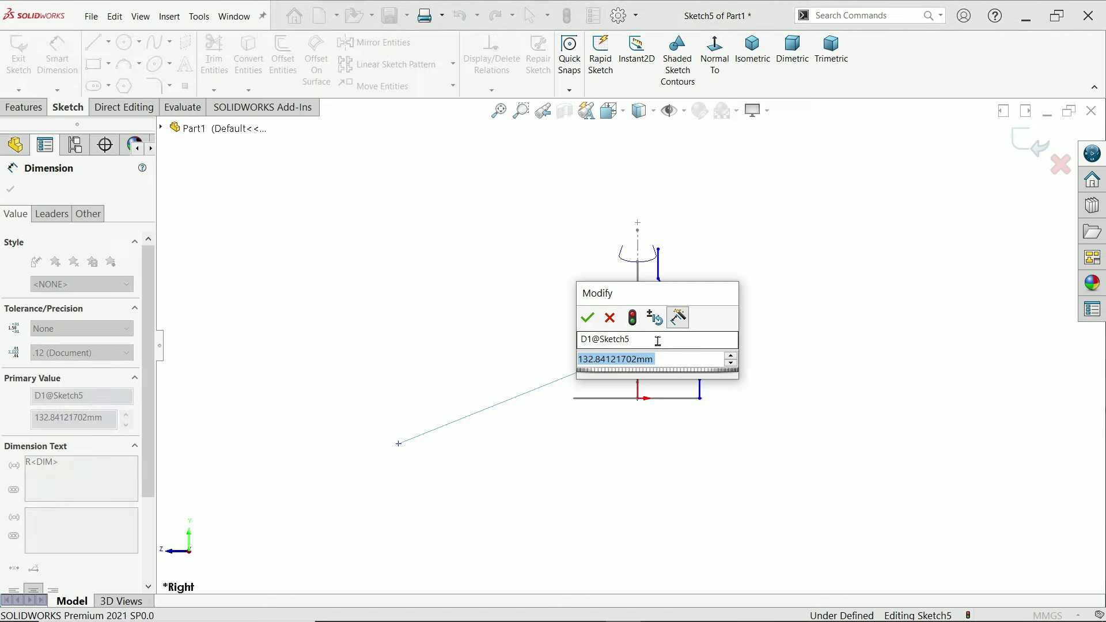
text(248)
key(Return)
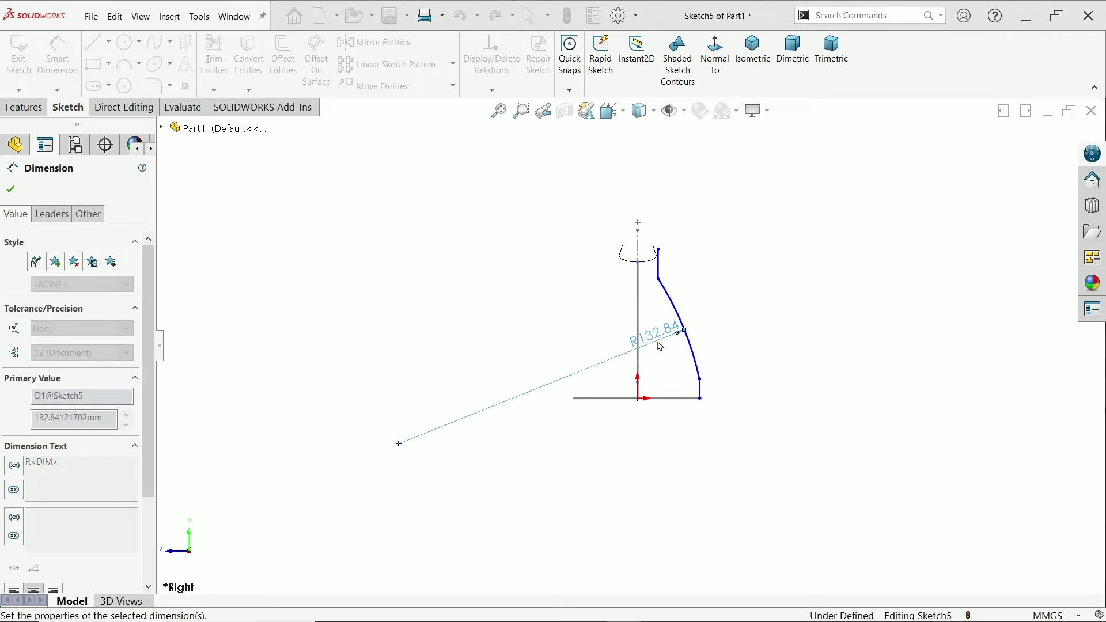
key(f)
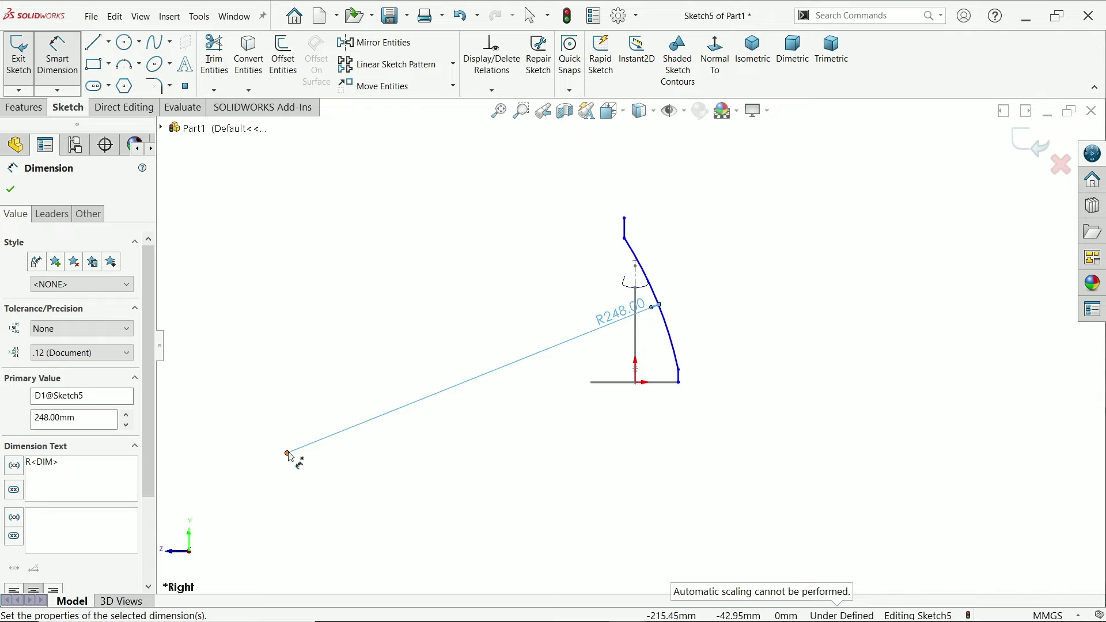
Step: Set the horizontal distance from the profile endpoint to the origin to 210 mm
click(289, 453)
click(635, 383)
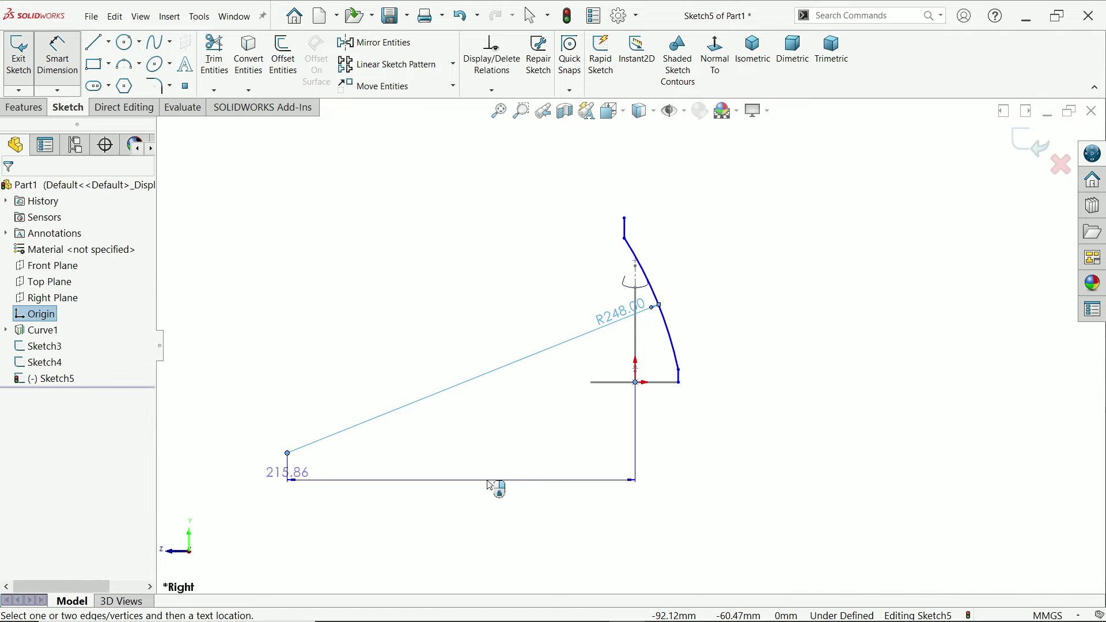
click(492, 486)
text(210)
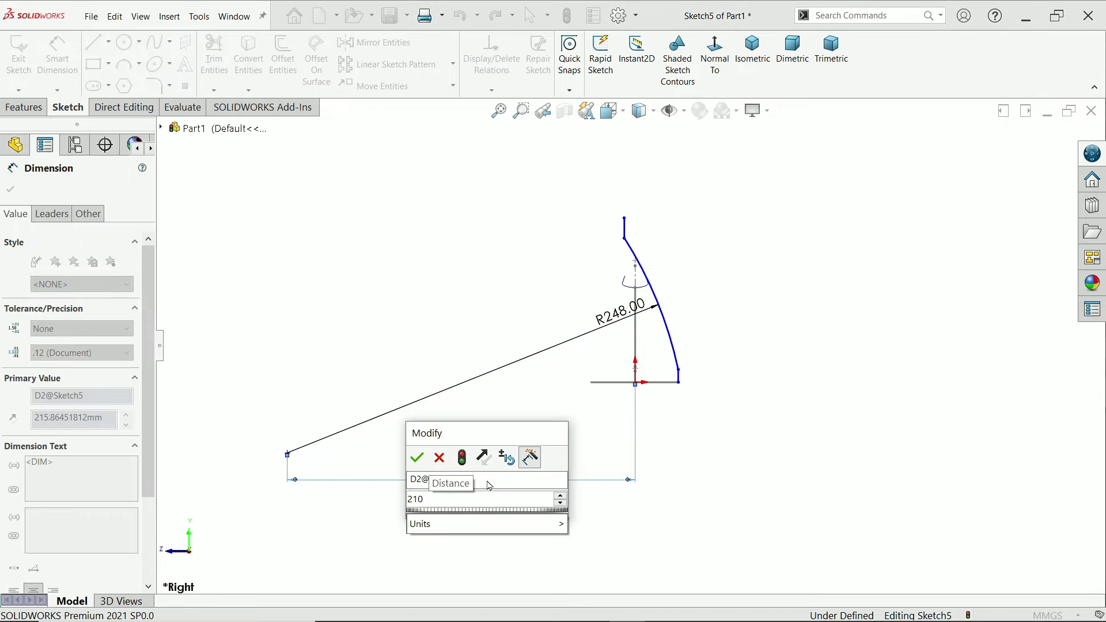
key(Return)
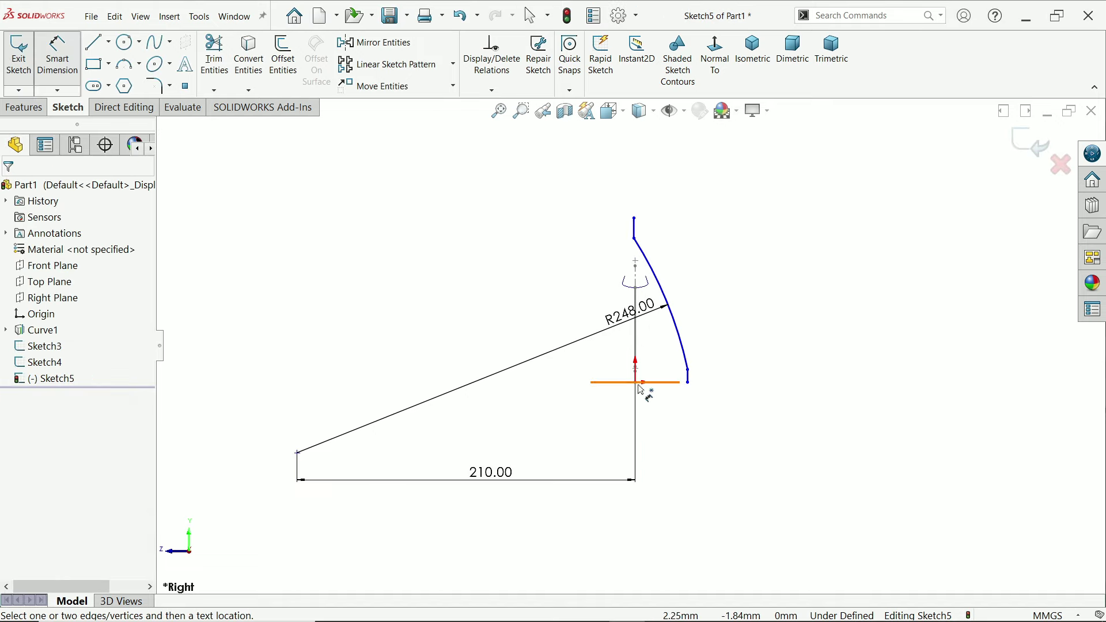
Step: Set the vertical offset between the origin and the line endpoint to 64.1 mm
click(638, 387)
click(298, 454)
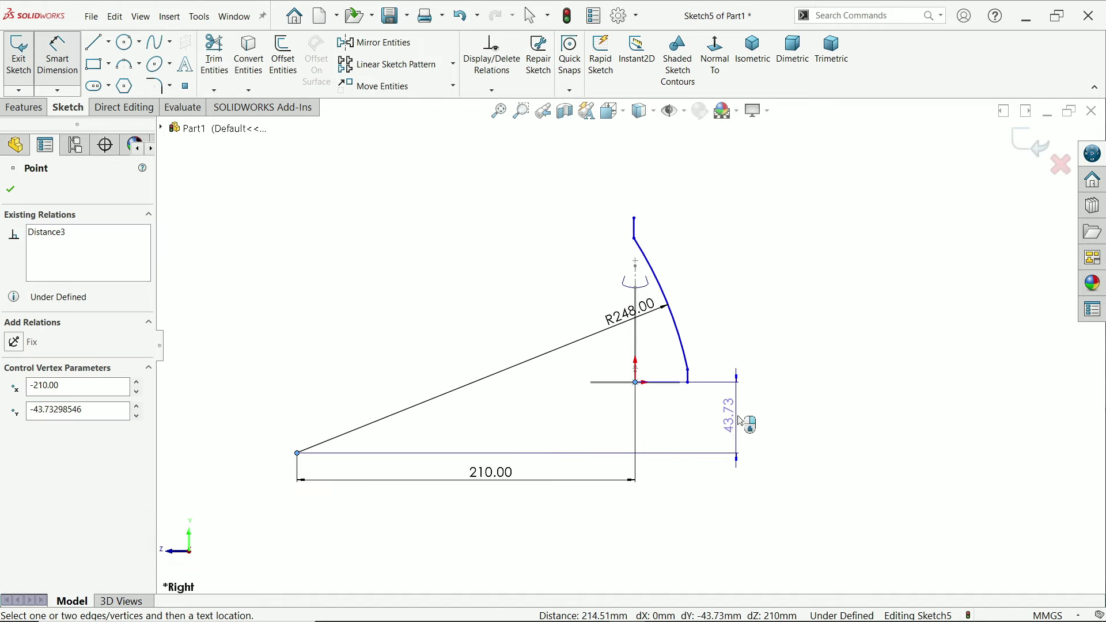
click(738, 416)
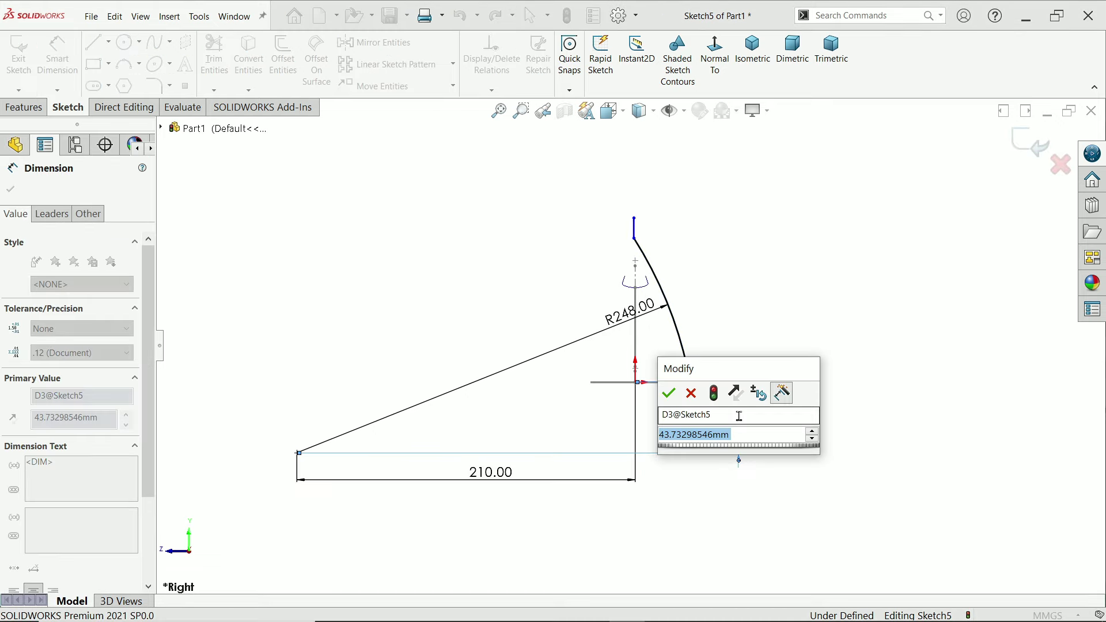
text(64.1)
key(Return)
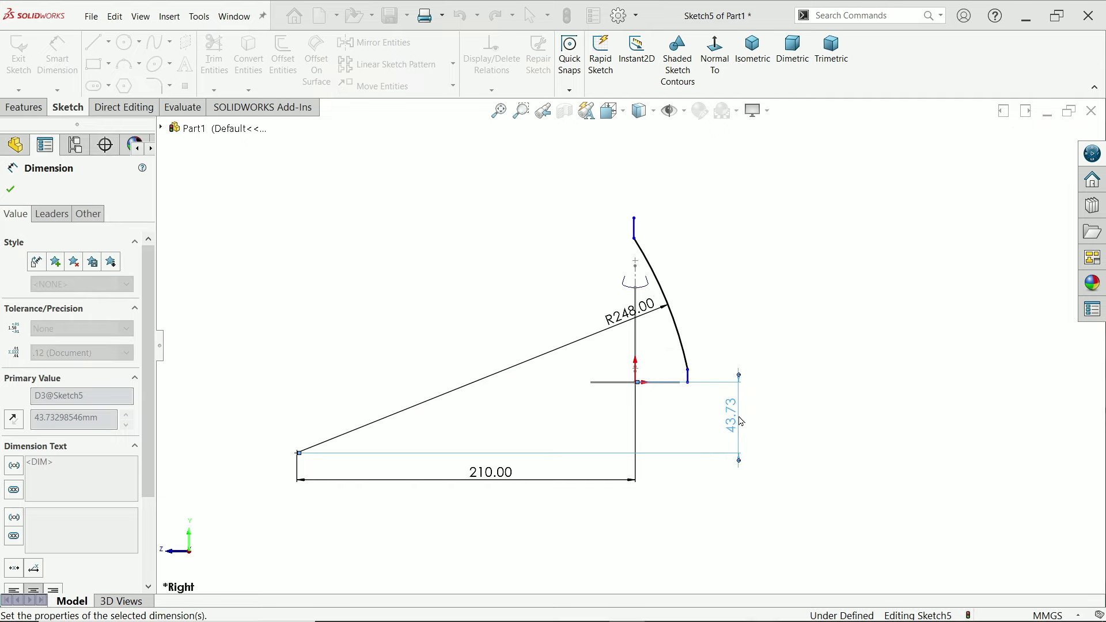
click(10, 189)
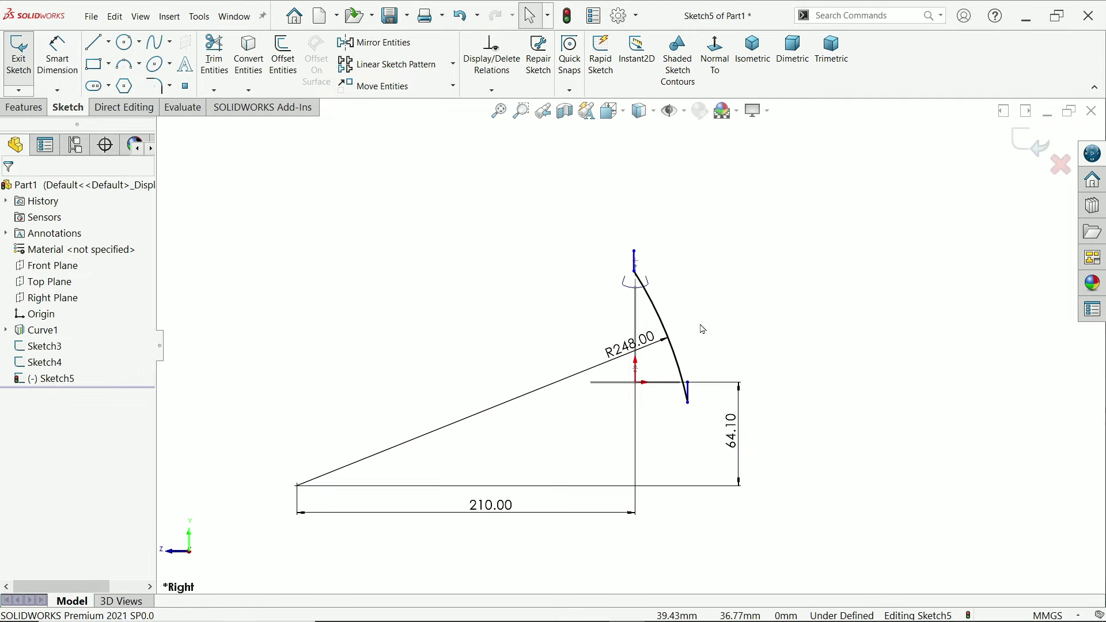
Step: Drag the short vertical end line to the right and shorten it from the top
scroll(693, 371, down, 6)
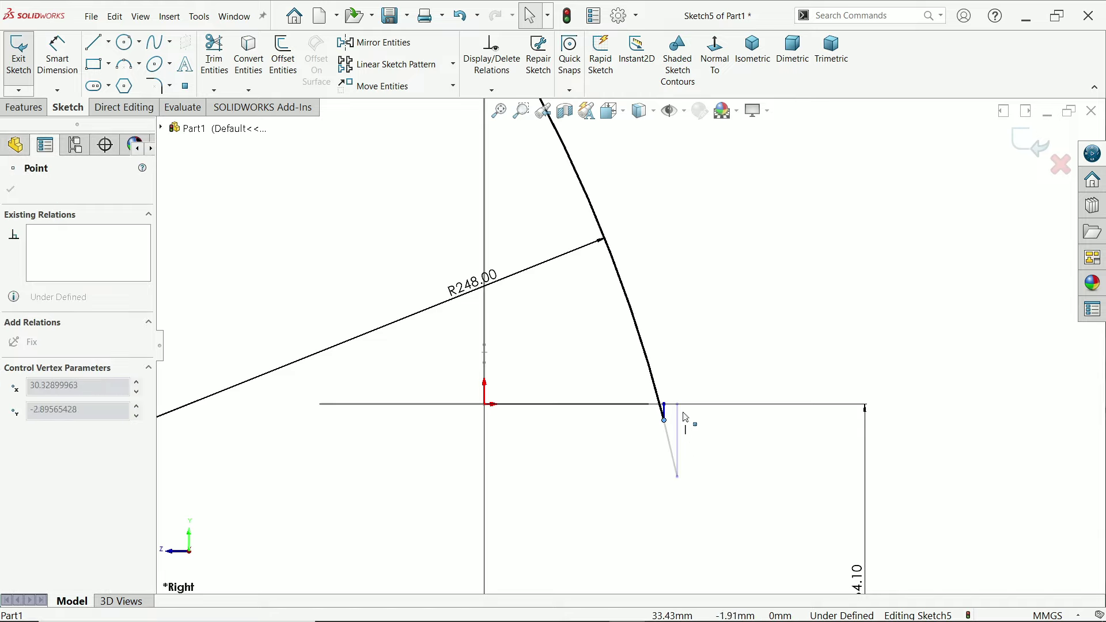
drag(685, 415, 686, 345)
scroll(628, 345, up, 5)
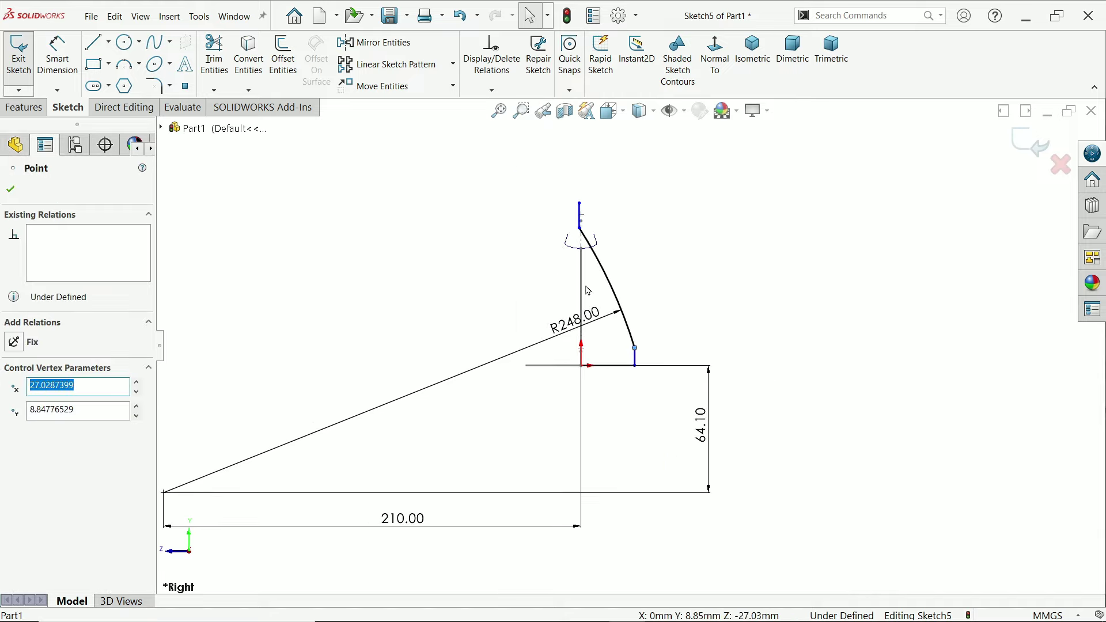
scroll(608, 246, down, 5)
mouse_move(678, 202)
mouse_down()
mouse_move(715, 264)
mouse_move(759, 293)
mouse_up()
drag(758, 174, 761, 291)
Step: Pierce the profile's top endpoint onto the top guide curve
scroll(806, 342, up, 2)
scroll(696, 323, down, 3)
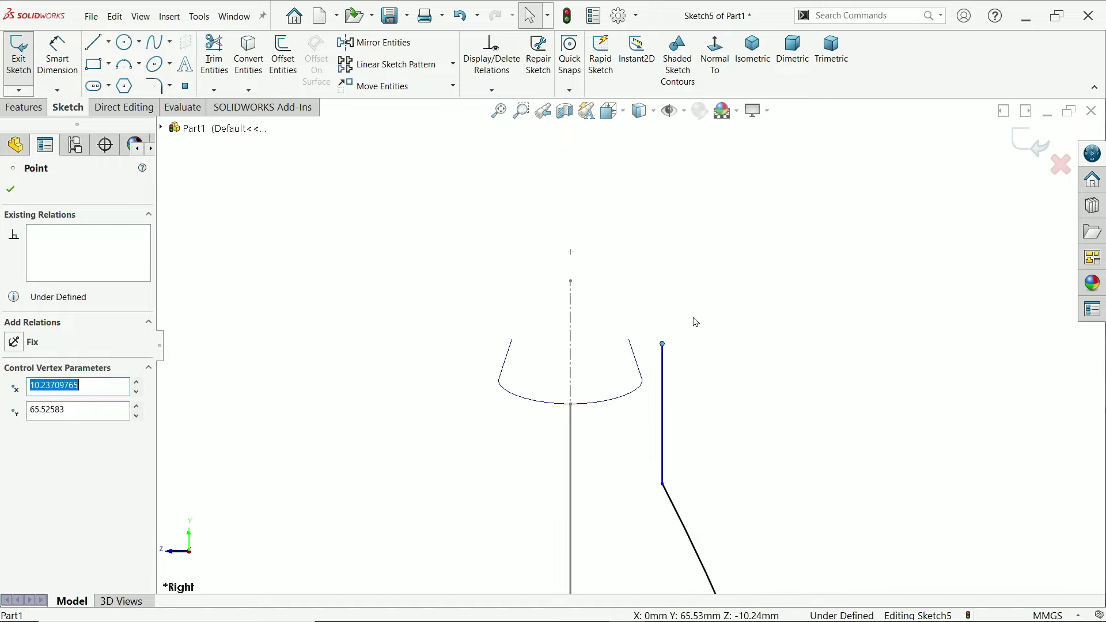
ctrl+click(636, 356)
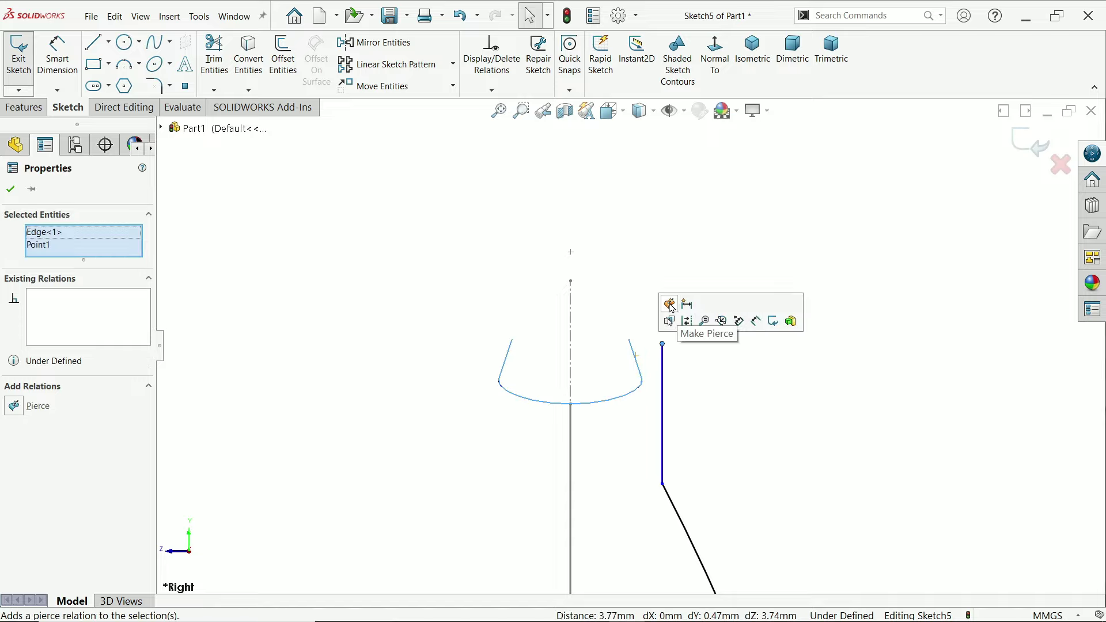
click(670, 305)
Step: Pierce the vertical line's bottom endpoint onto the base circle
scroll(713, 421, up, 2)
scroll(714, 484, down, 2)
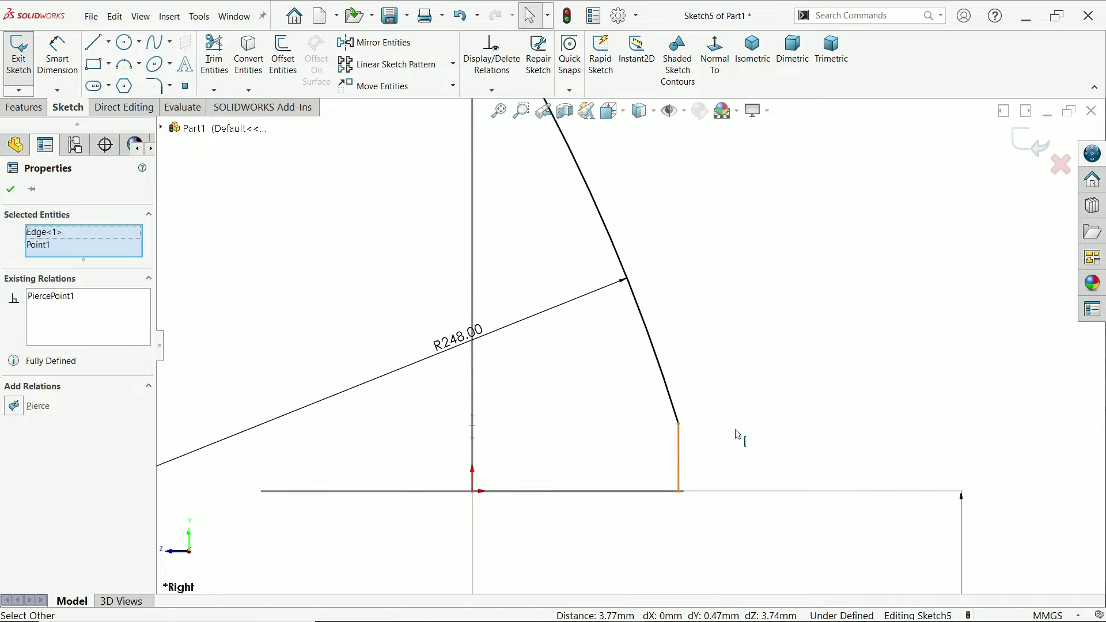
mouse_move(735, 432)
middle_down()
mouse_move(740, 422)
mouse_move(728, 462)
mouse_move(689, 419)
middle_up()
scroll(689, 419, down, 3)
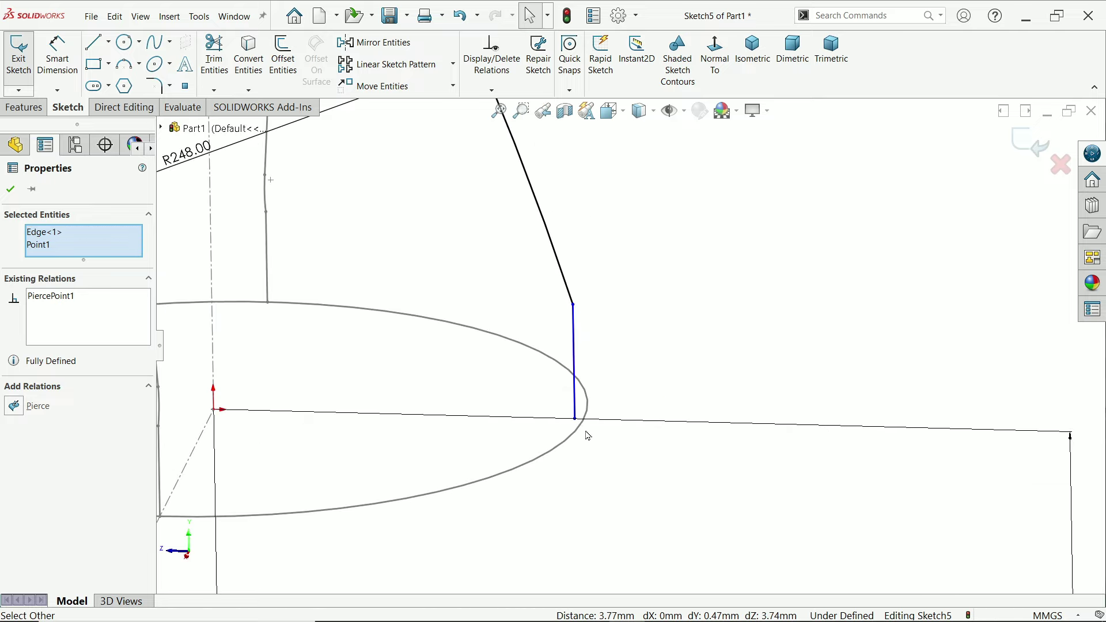
click(575, 419)
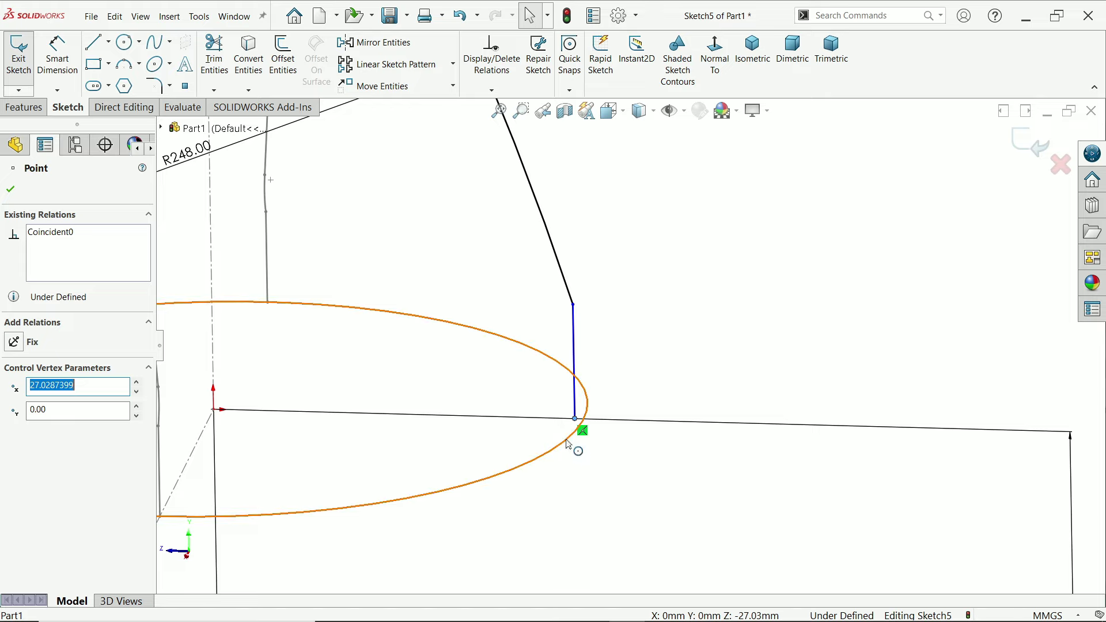
ctrl+click(569, 444)
click(631, 403)
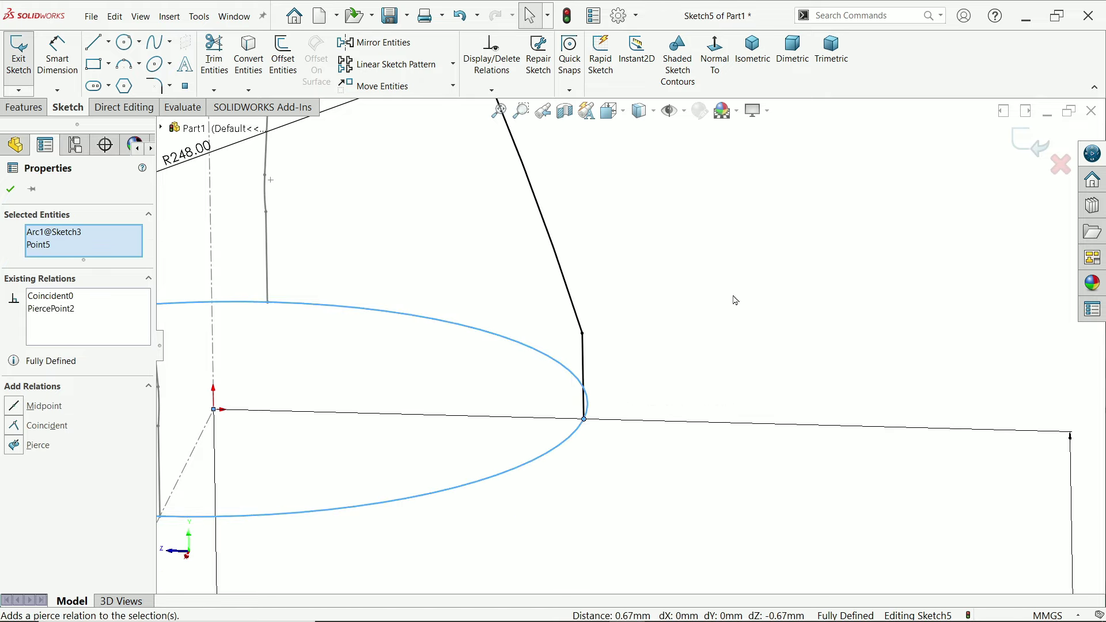
Step: Clear the selection and view the sketch plane Normal To
click(744, 283)
key(ctrl+7)
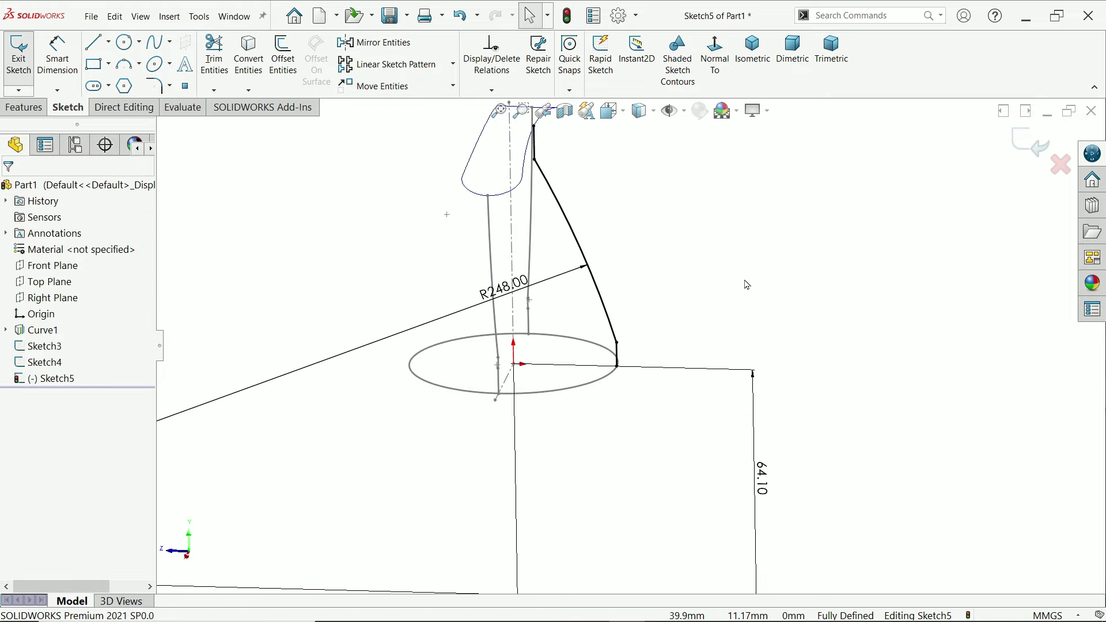
click(714, 58)
scroll(698, 175, down, 8)
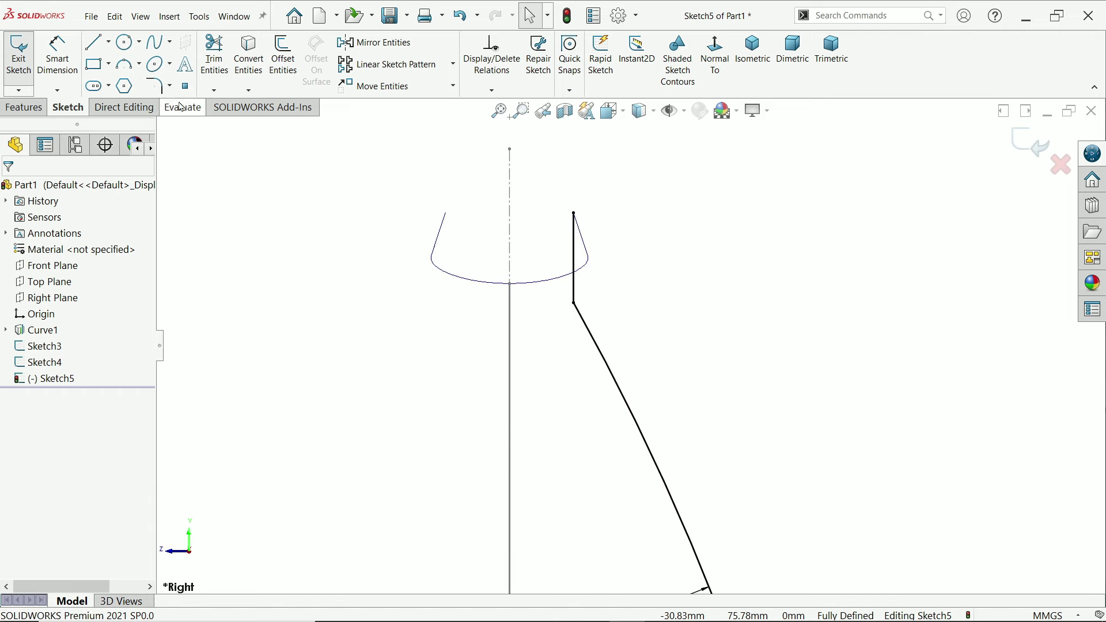
Step: Round the corner between the short vertical line and side arc with an R14 sketch fillet
click(124, 107)
click(68, 107)
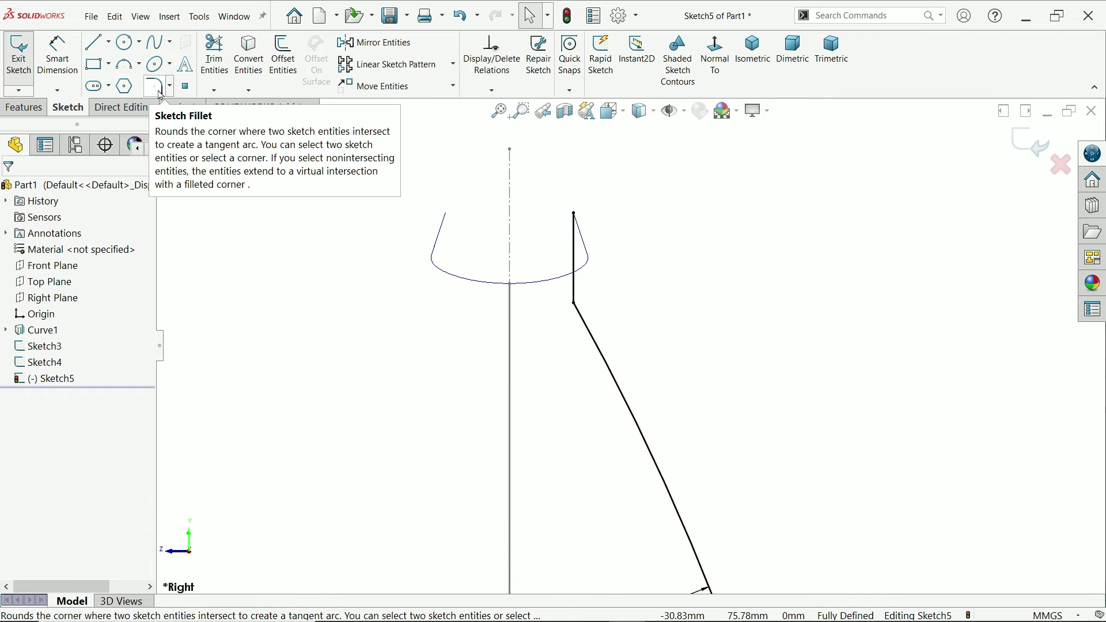
click(161, 92)
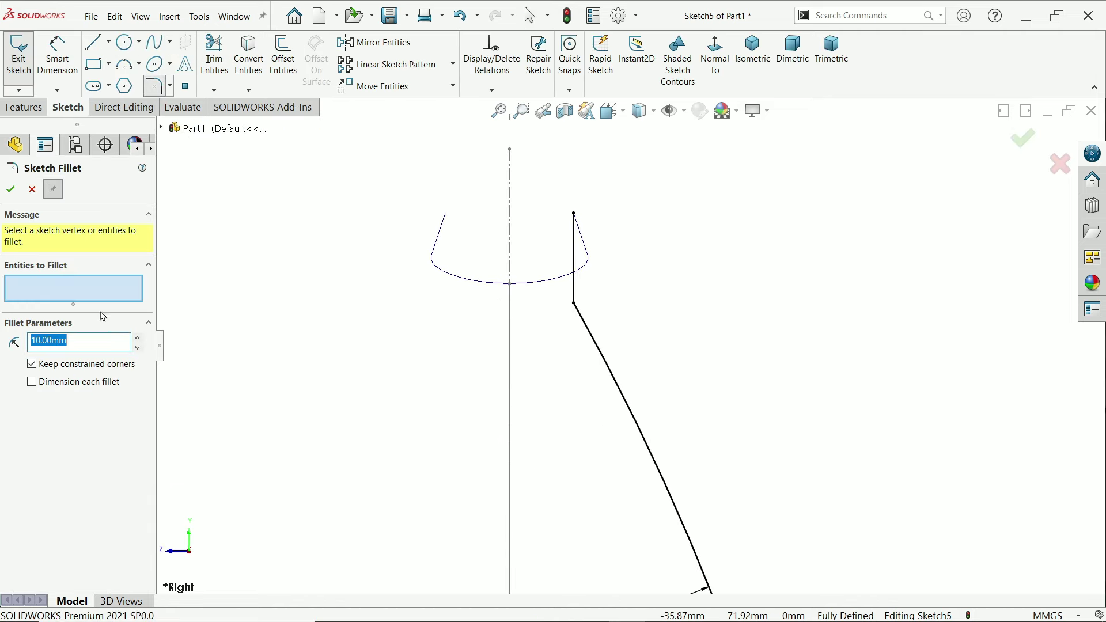
text(14)
scroll(598, 296, down, 3)
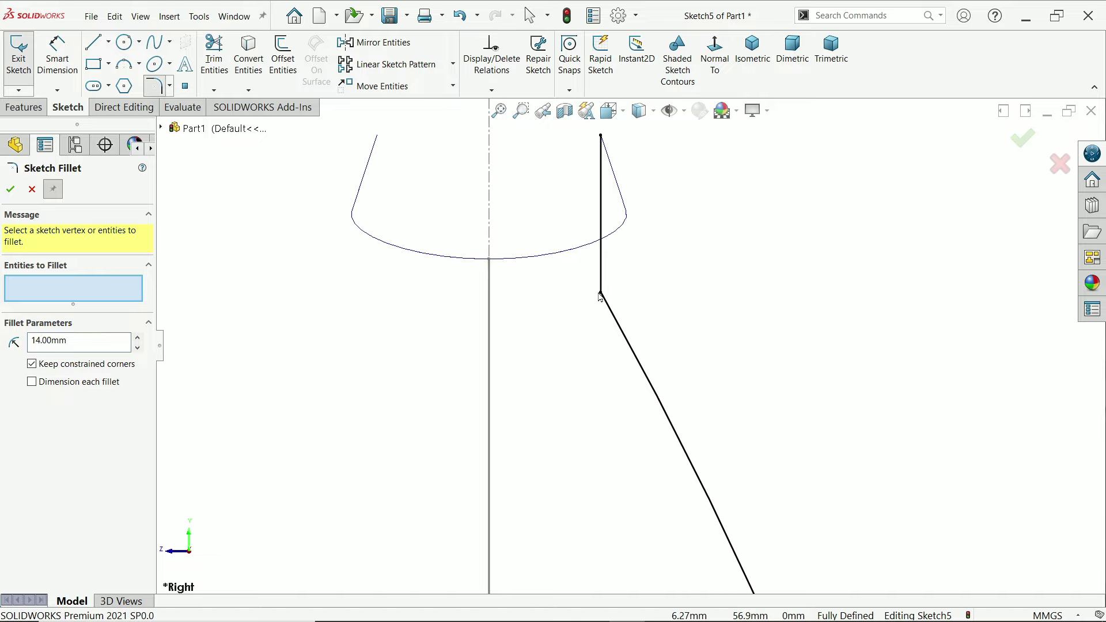
click(602, 294)
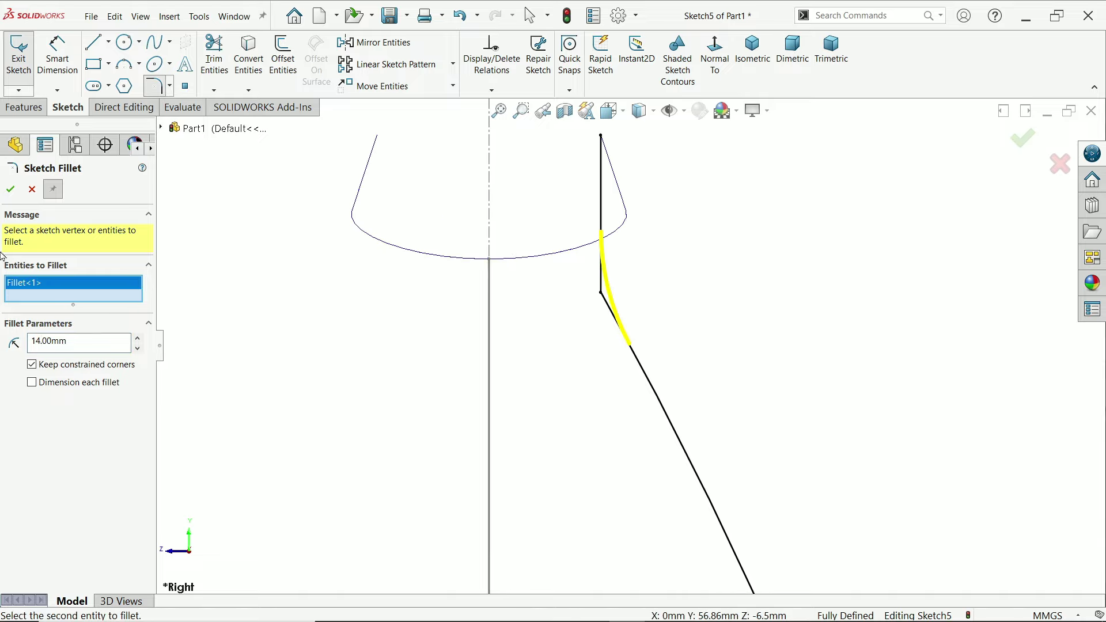
click(13, 191)
scroll(650, 301, up, 5)
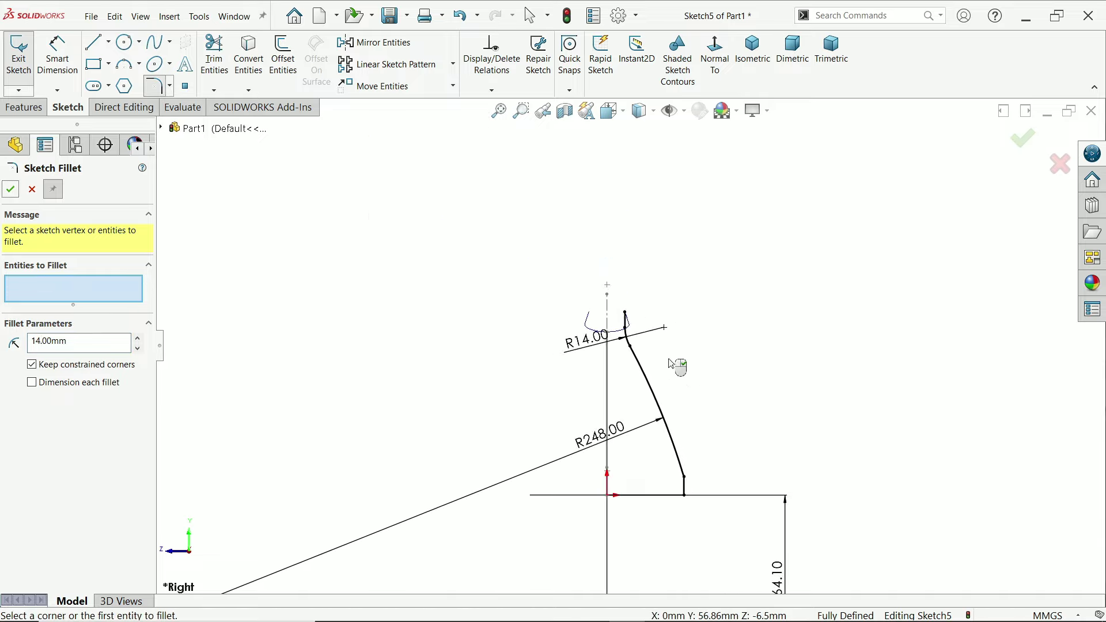
click(7, 186)
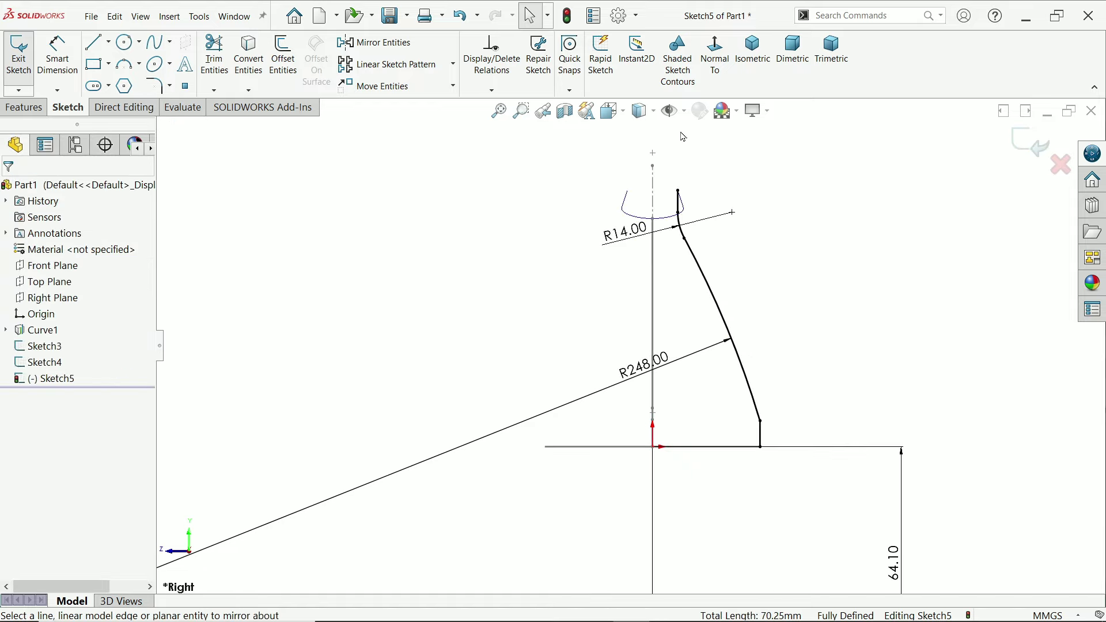
Step: Draw a vertical centerline straight up from the sketch origin
click(108, 42)
click(124, 76)
click(652, 447)
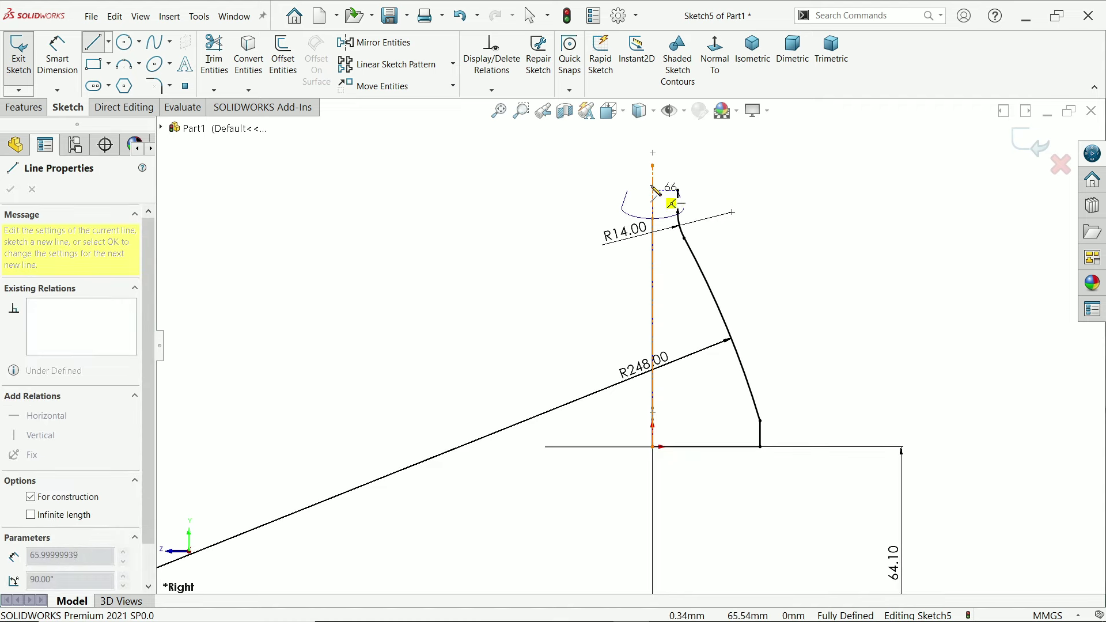
click(653, 166)
right_click(713, 157)
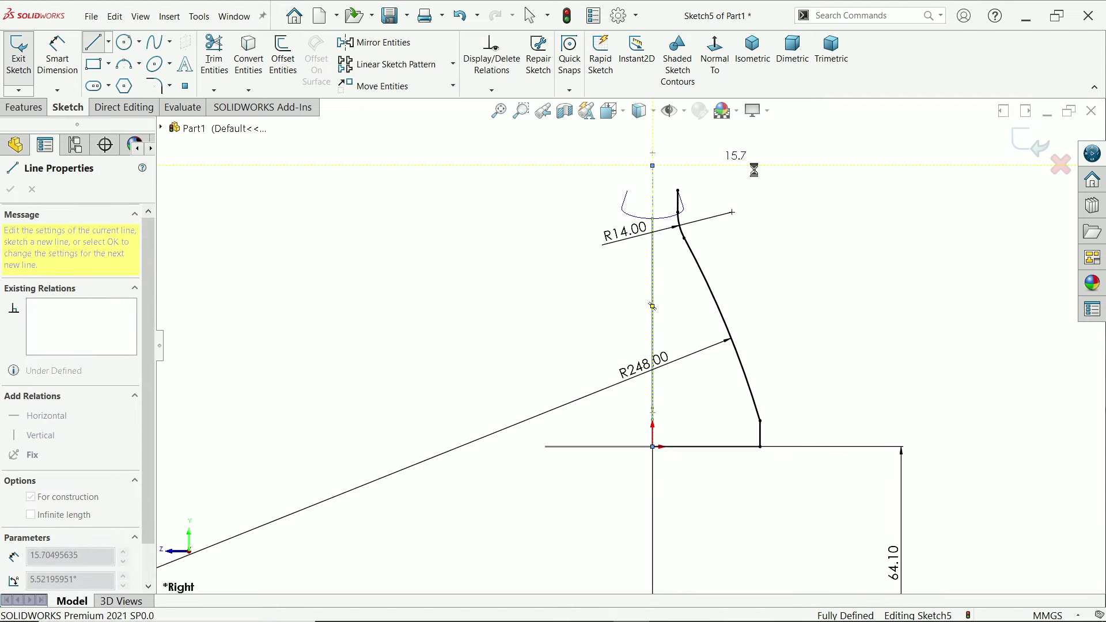
click(749, 180)
key(Escape)
Step: Mirror the right-hand nozzle profile about the vertical centerline
mouse_move(818, 160)
mouse_down()
mouse_move(699, 469)
mouse_move(674, 484)
mouse_up()
click(375, 42)
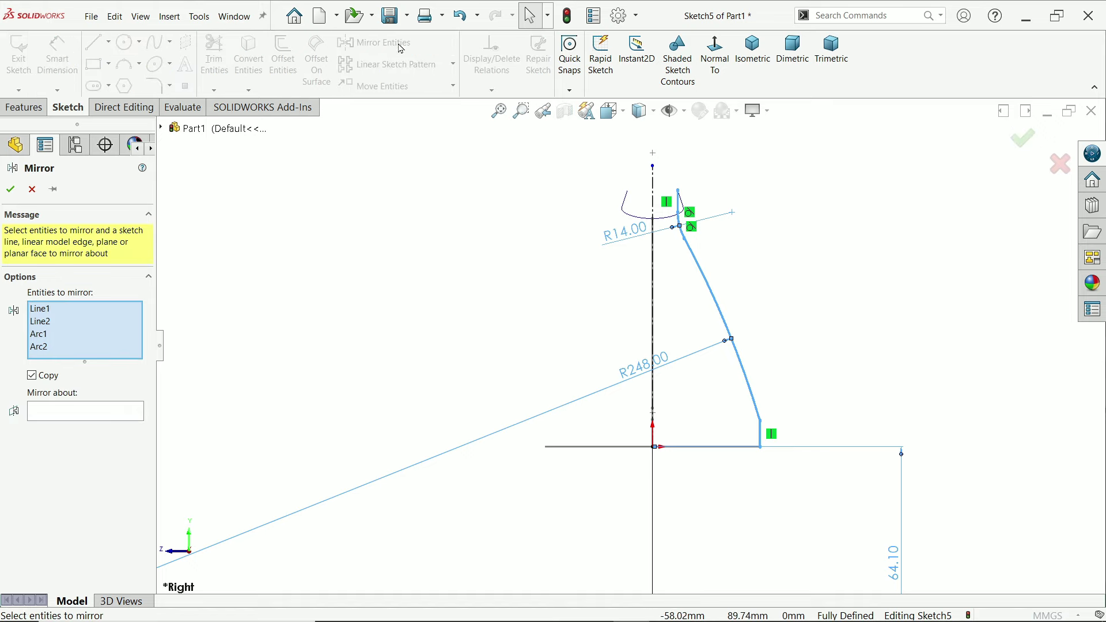
click(109, 409)
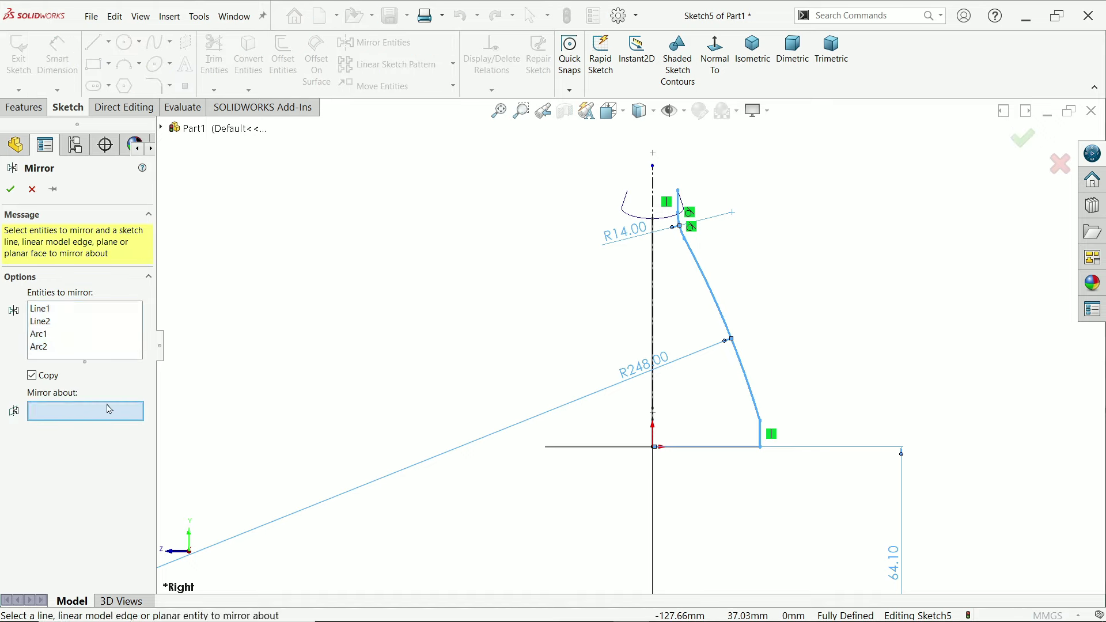
click(653, 291)
click(11, 190)
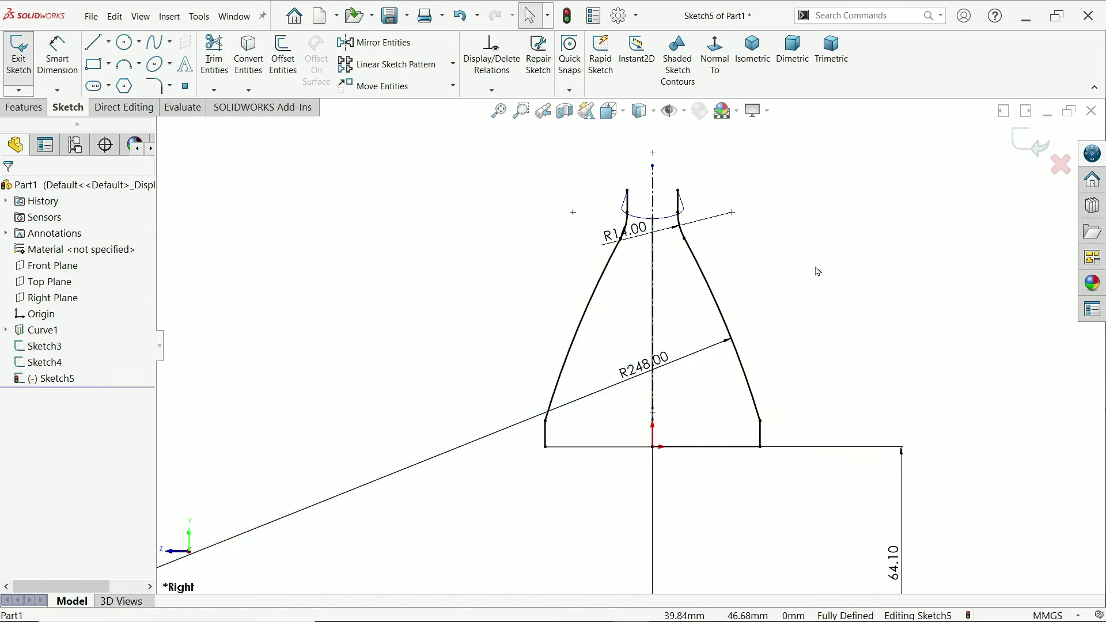
Step: Pierce the mirrored profile's top endpoint onto the top curve
scroll(702, 245, down, 2)
scroll(701, 244, down, 1)
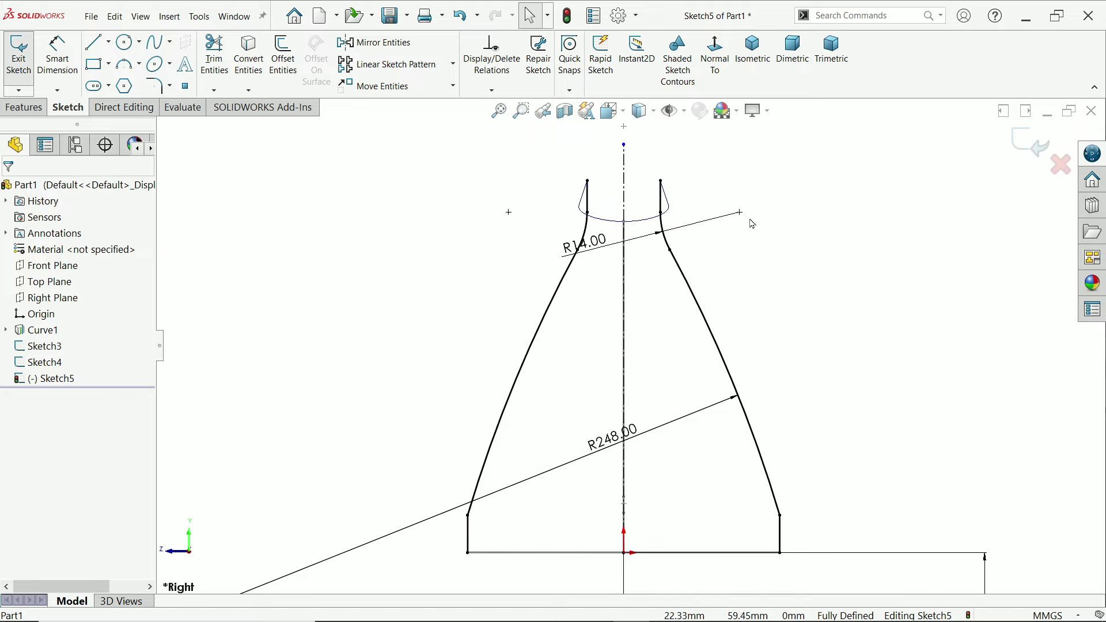
middle_drag(750, 222, 725, 279)
scroll(673, 254, down, 3)
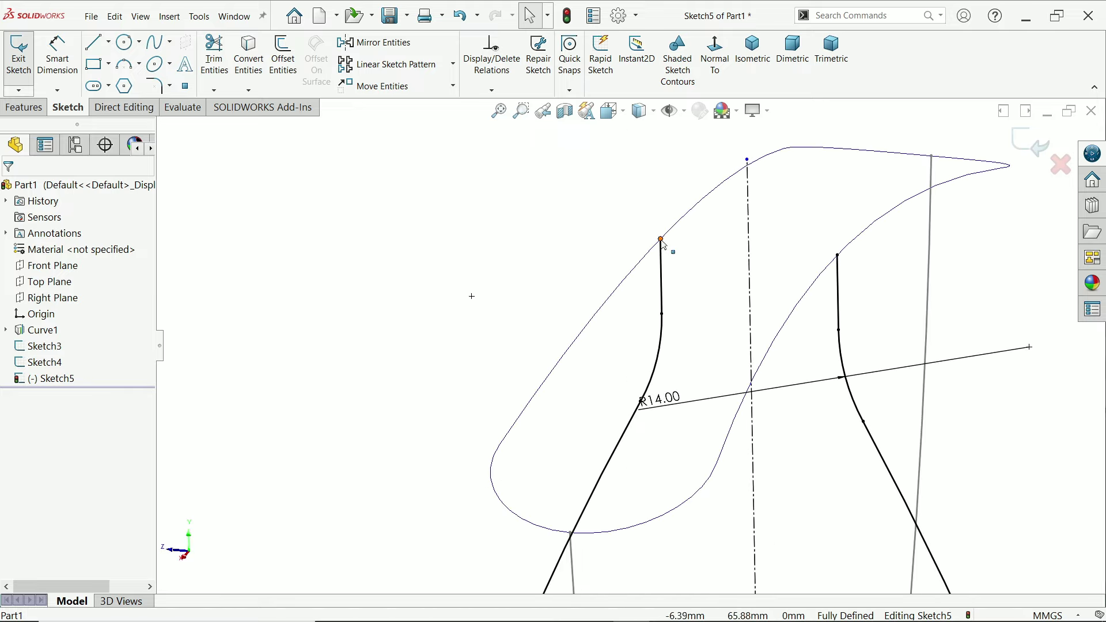
click(645, 228)
ctrl+click(647, 260)
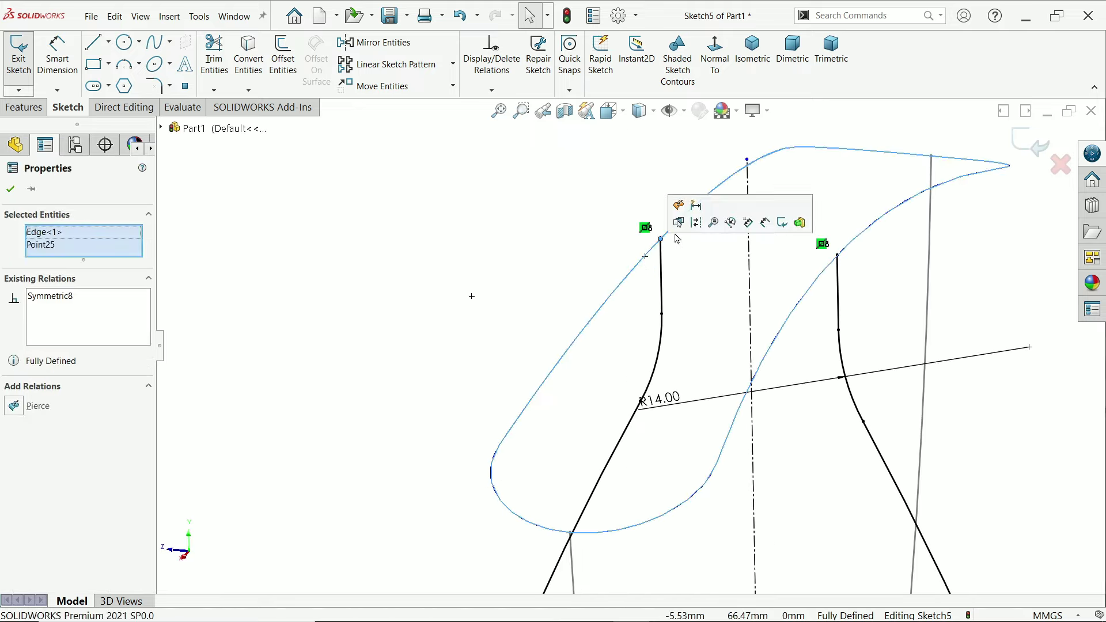
click(698, 221)
click(528, 202)
Step: Pierce the mirrored profile's lower endpoint onto the bottom ellipse
scroll(601, 276, up, 5)
middle_drag(600, 276, 543, 375)
scroll(568, 422, down, 6)
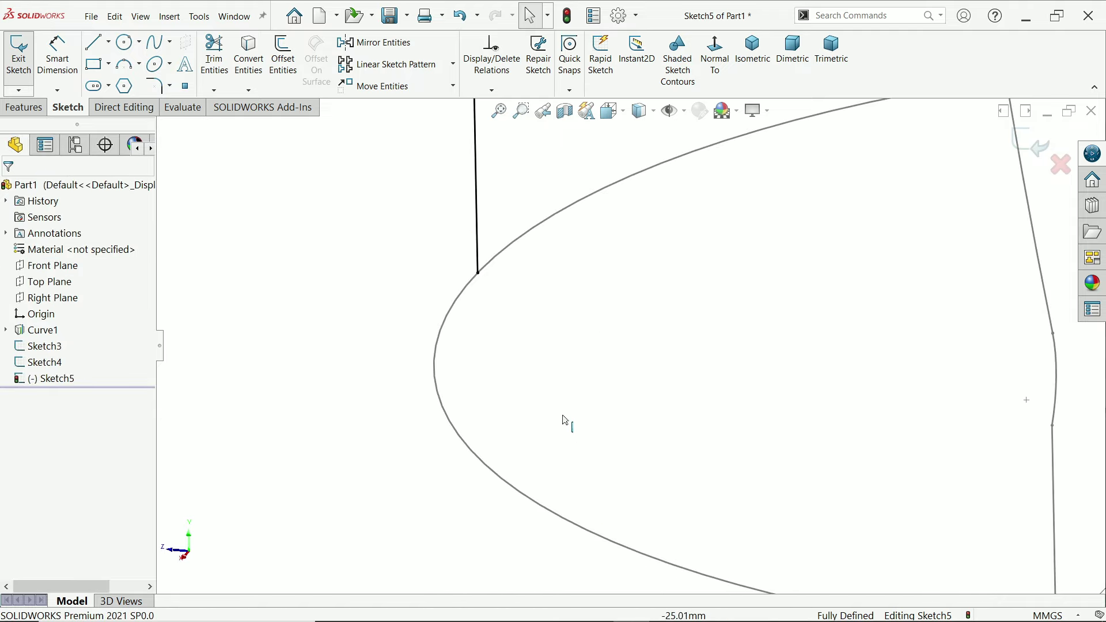
click(478, 273)
ctrl+click(492, 260)
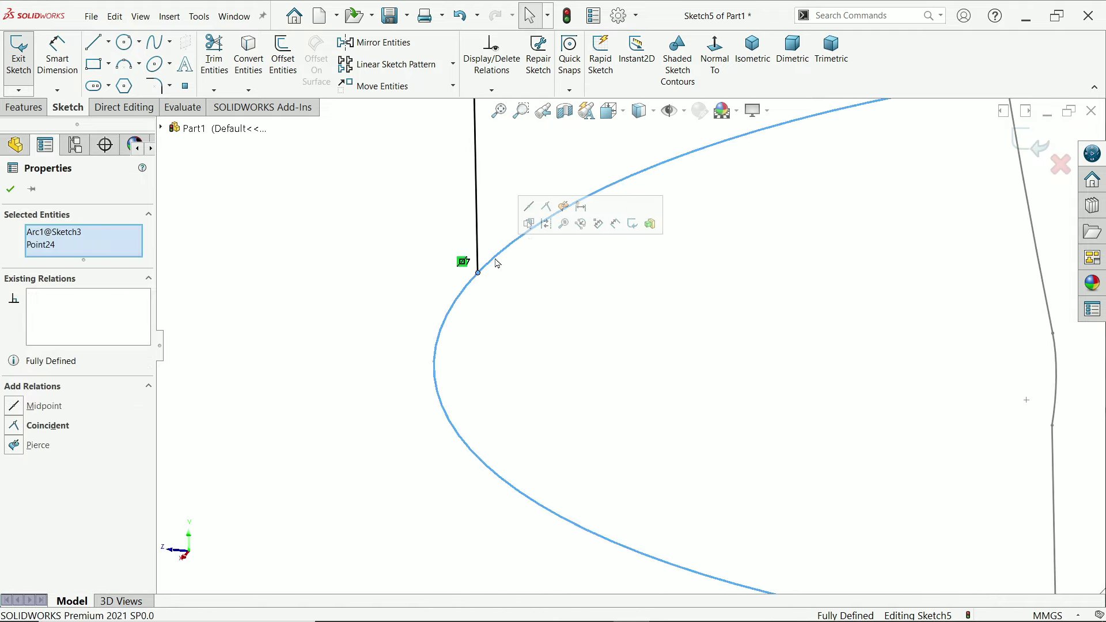
click(568, 209)
scroll(568, 375, up, 8)
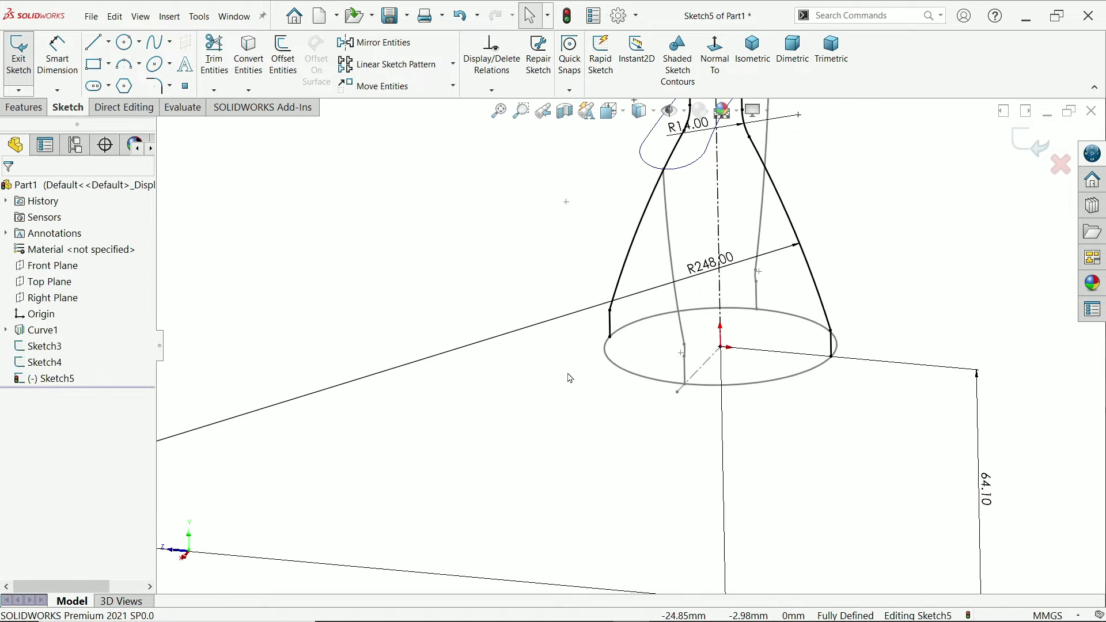
Step: Exit Sketch5 and switch to the Isometric view
click(1027, 147)
scroll(771, 288, down, 3)
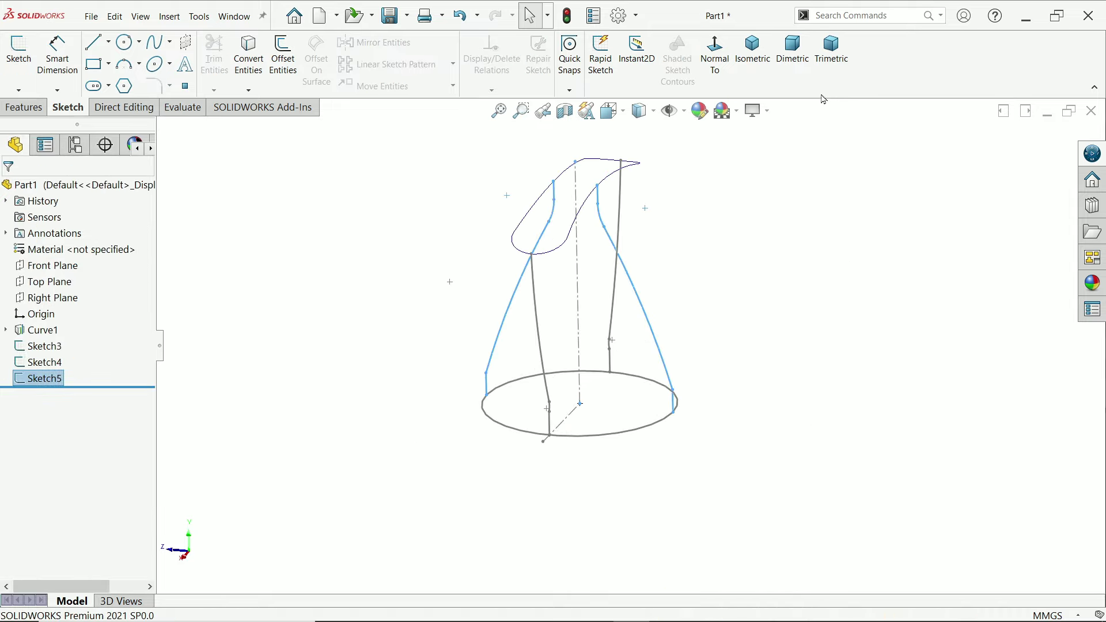
click(790, 55)
click(759, 62)
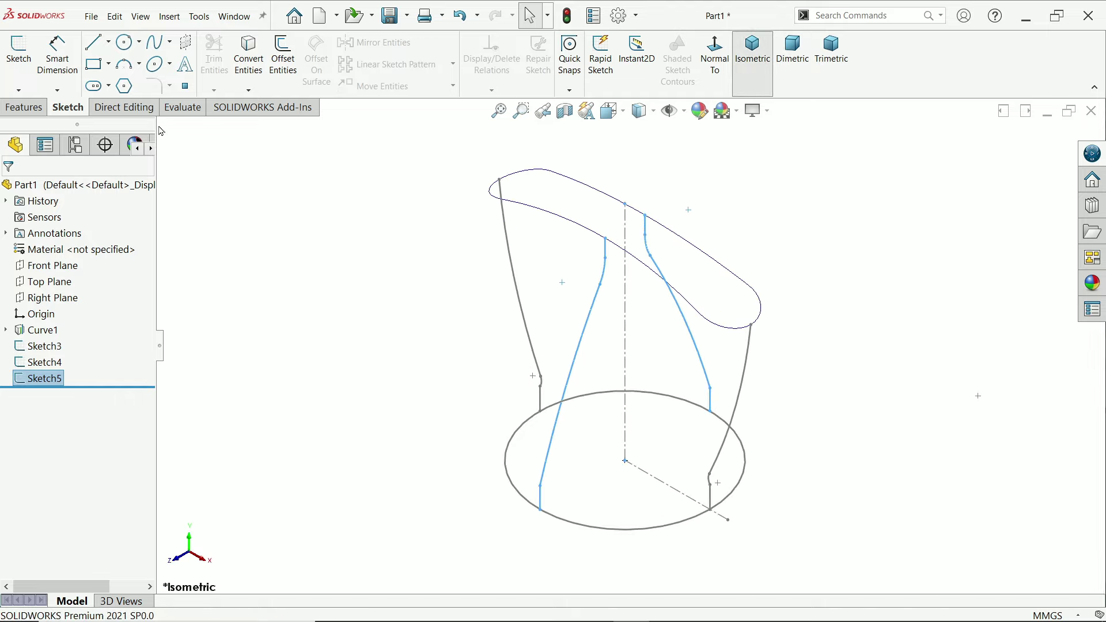
Step: Enable the Surfaces CommandManager tab and open it
right_click(135, 111)
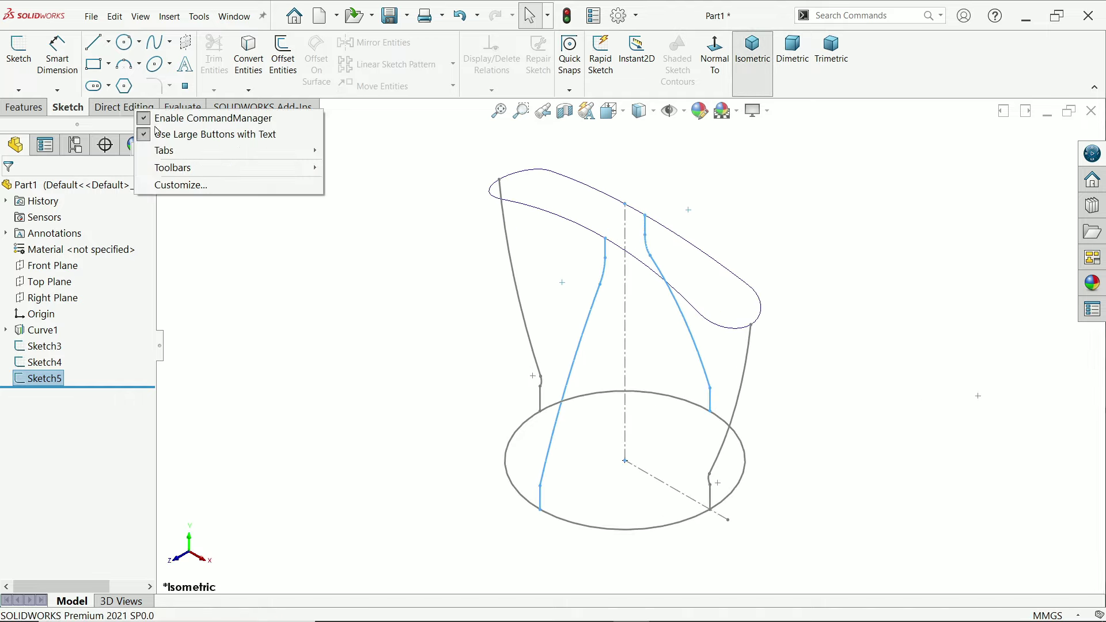
mouse_move(184, 151)
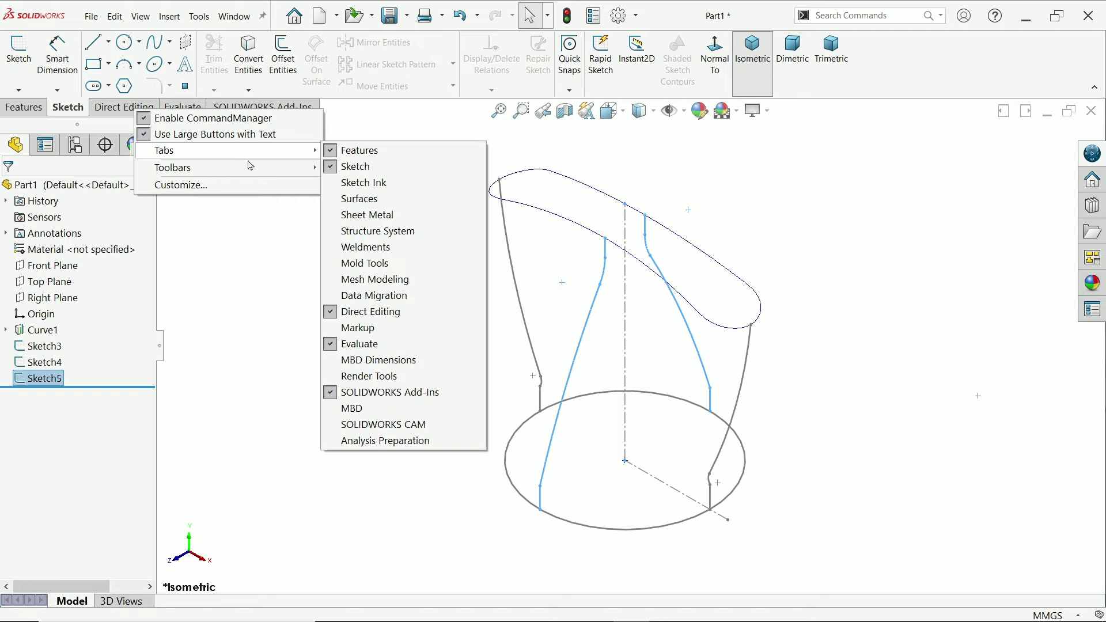
click(337, 202)
click(118, 109)
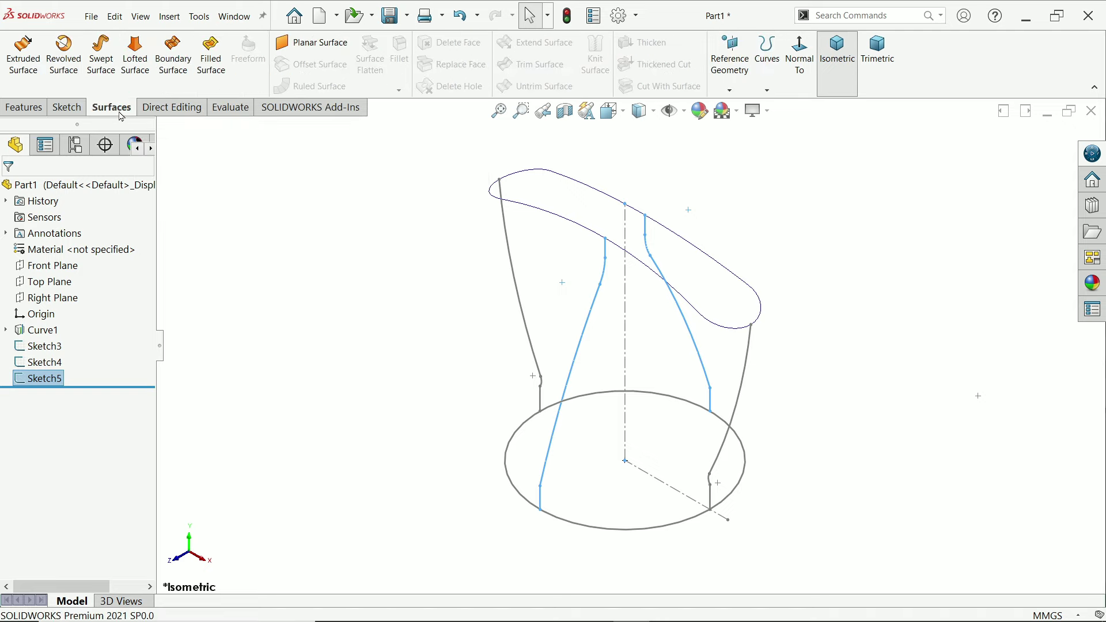
Step: Start a Boundary Surface with Curve1 and the bottom ellipse as Direction 1 curves
click(175, 73)
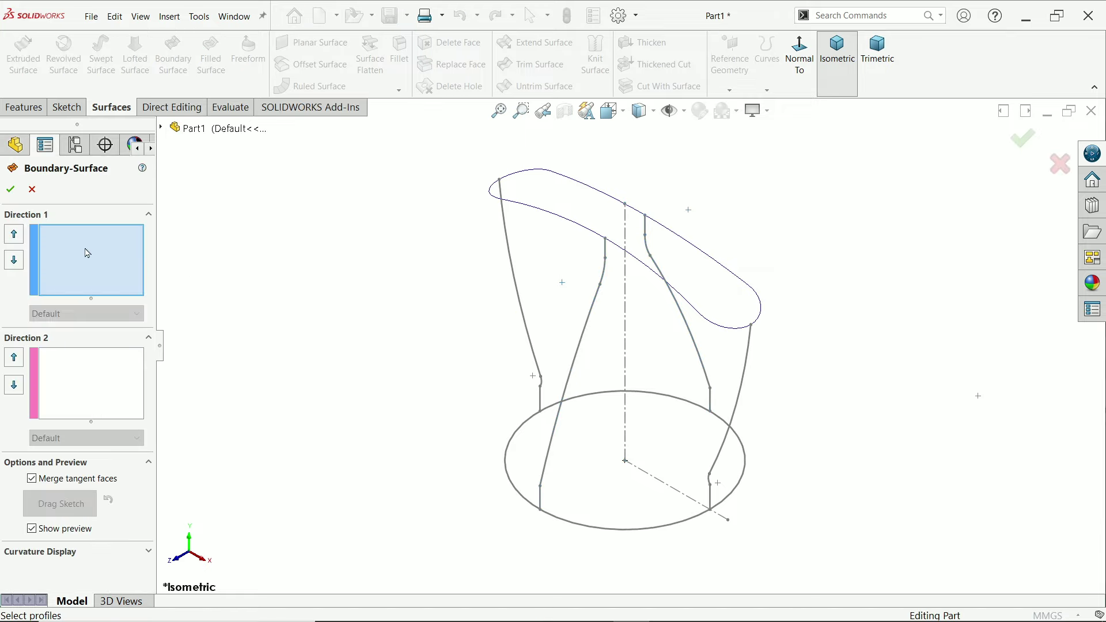
click(689, 304)
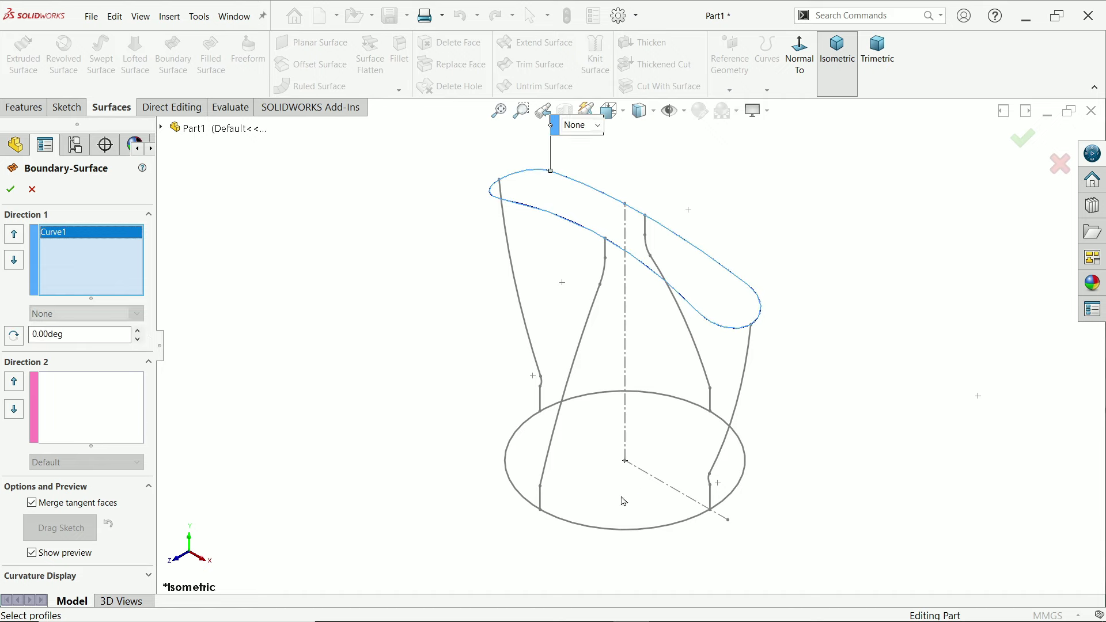
click(557, 523)
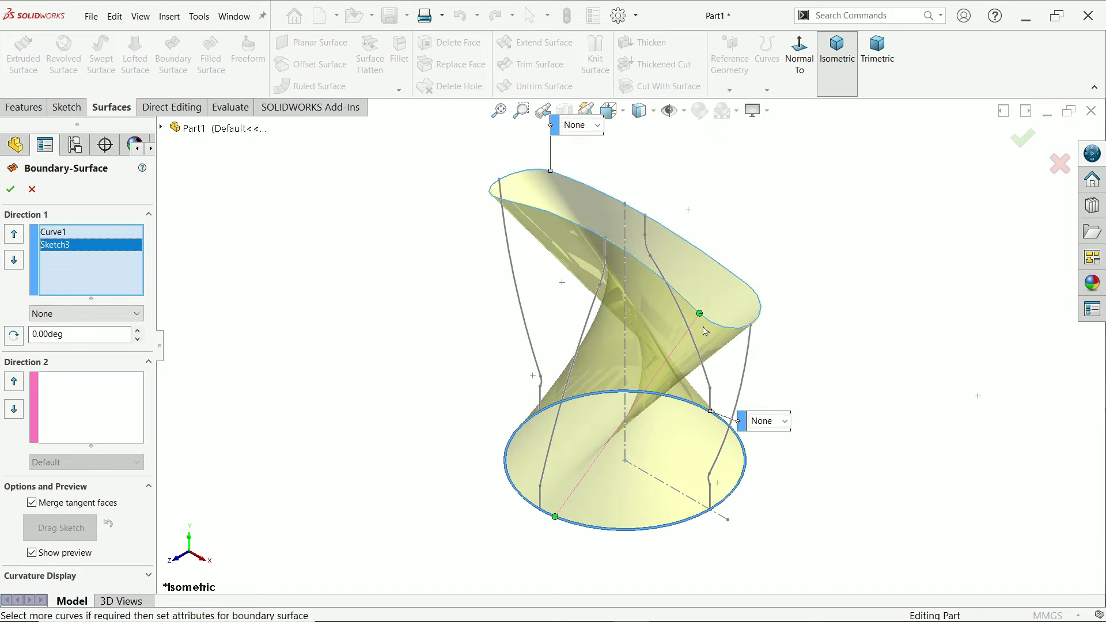
Step: Add the four side profiles as open-loop Direction 2 curves
click(82, 393)
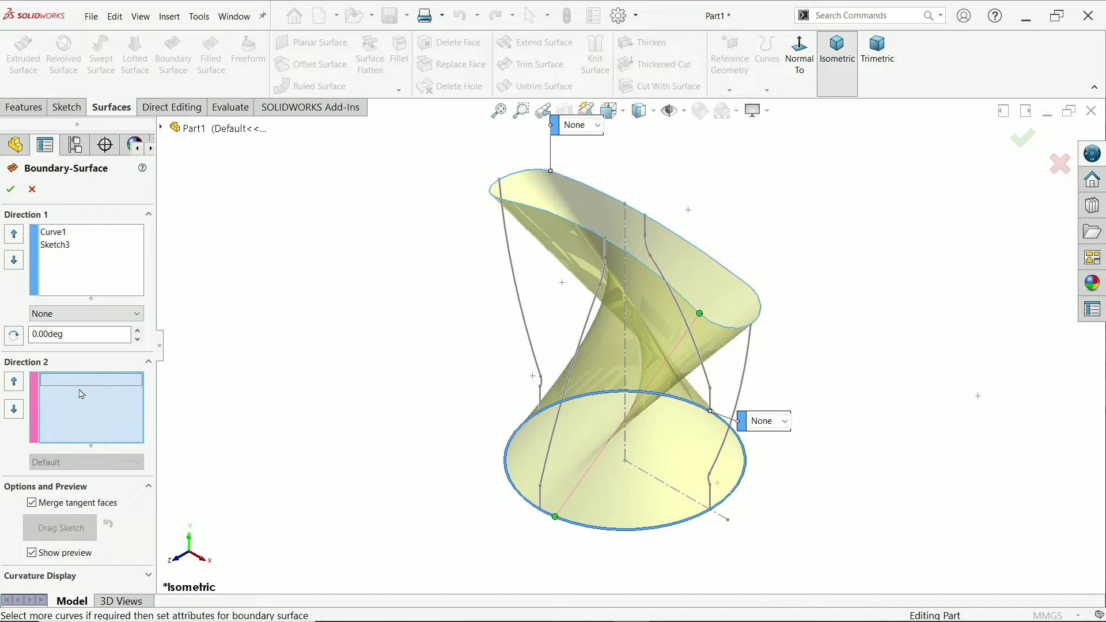
click(742, 385)
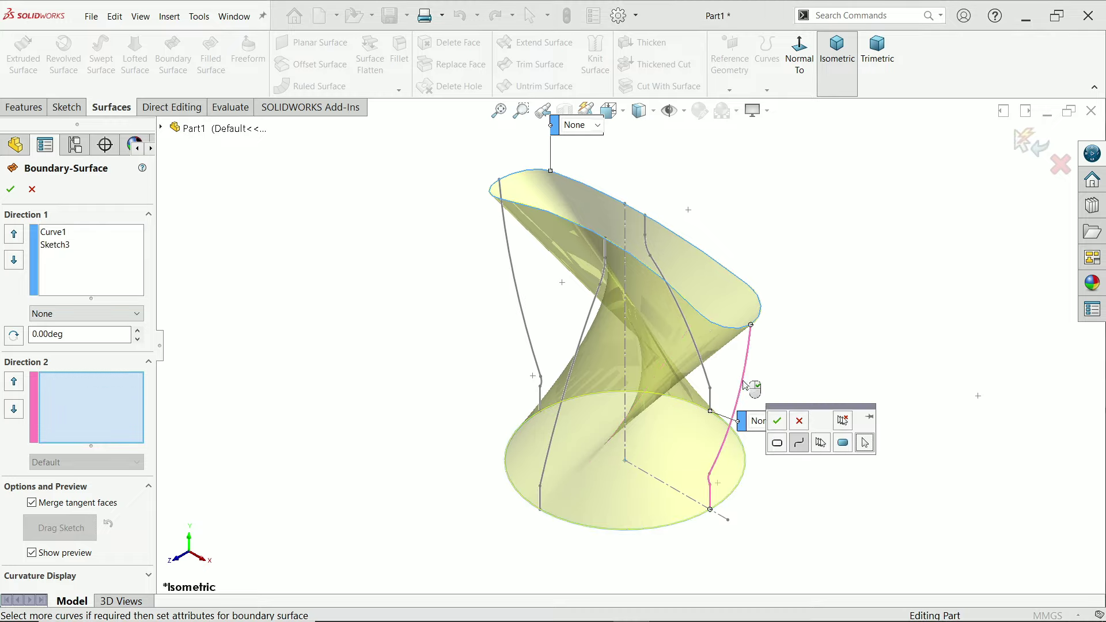
click(777, 424)
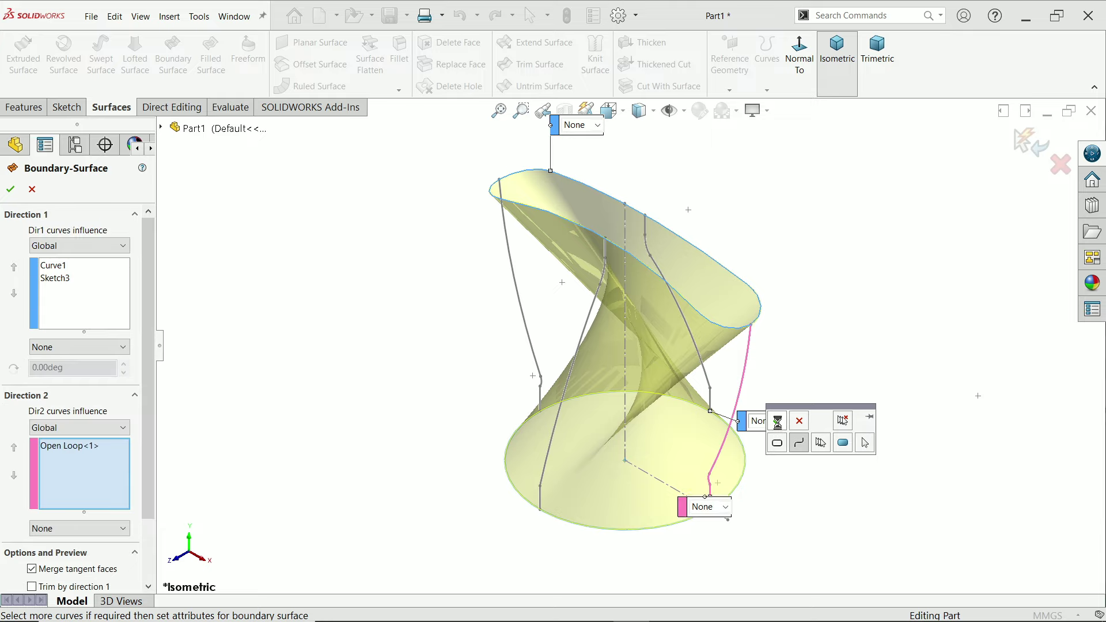
click(573, 376)
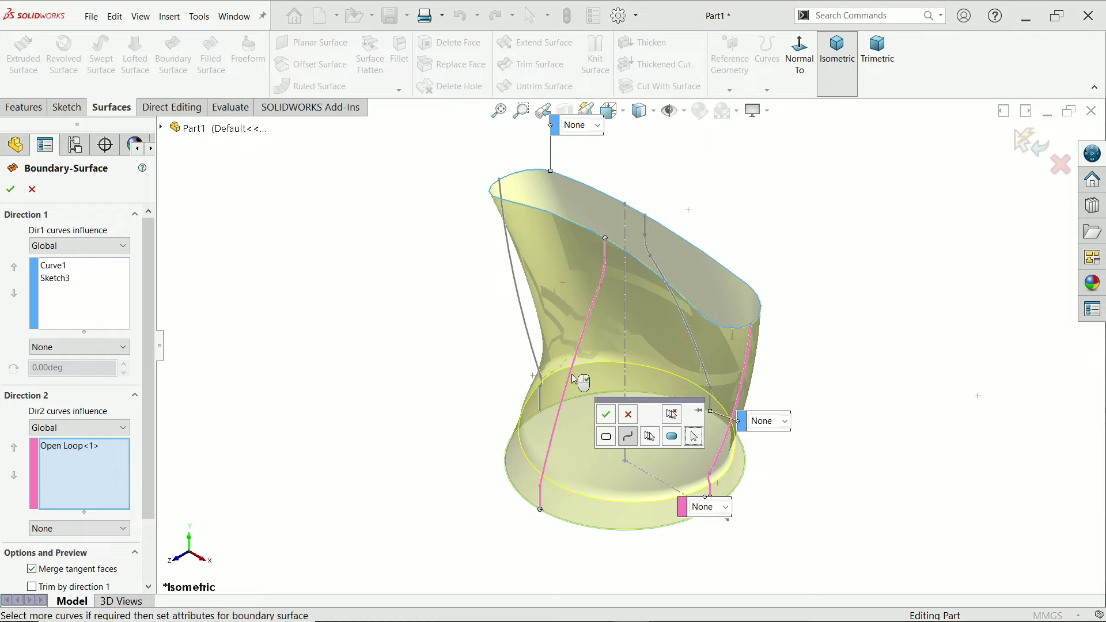
click(620, 433)
click(606, 414)
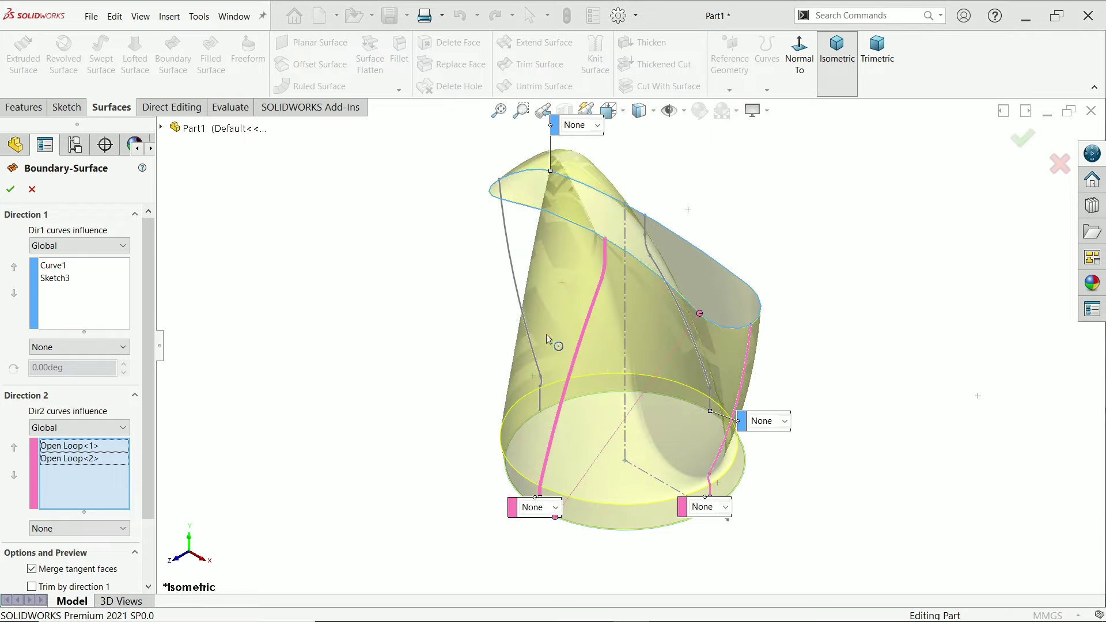
click(516, 284)
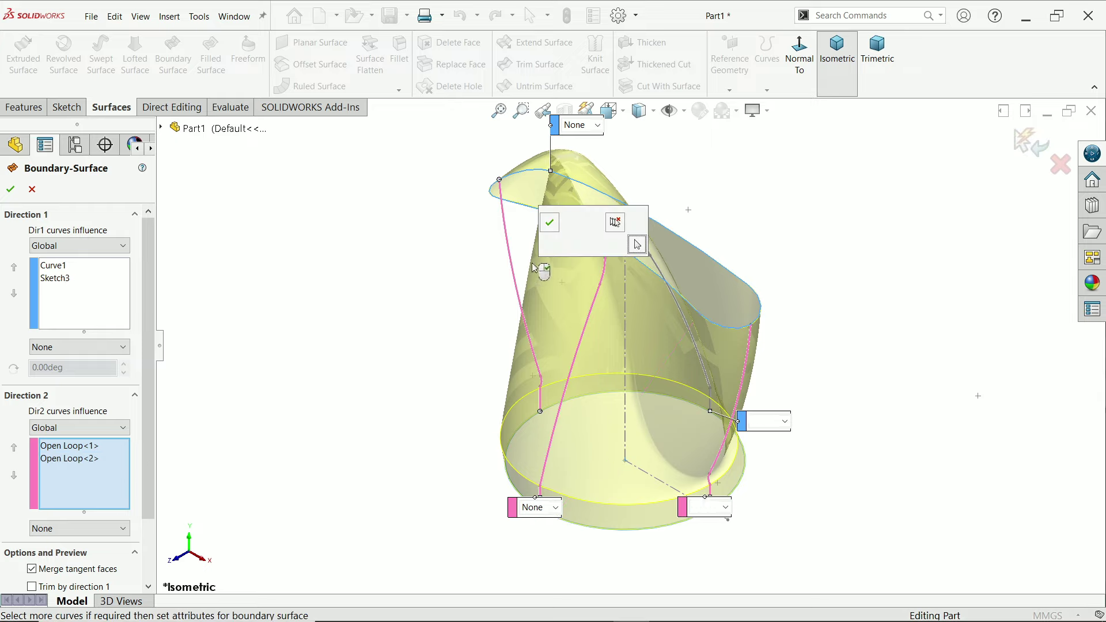
click(547, 226)
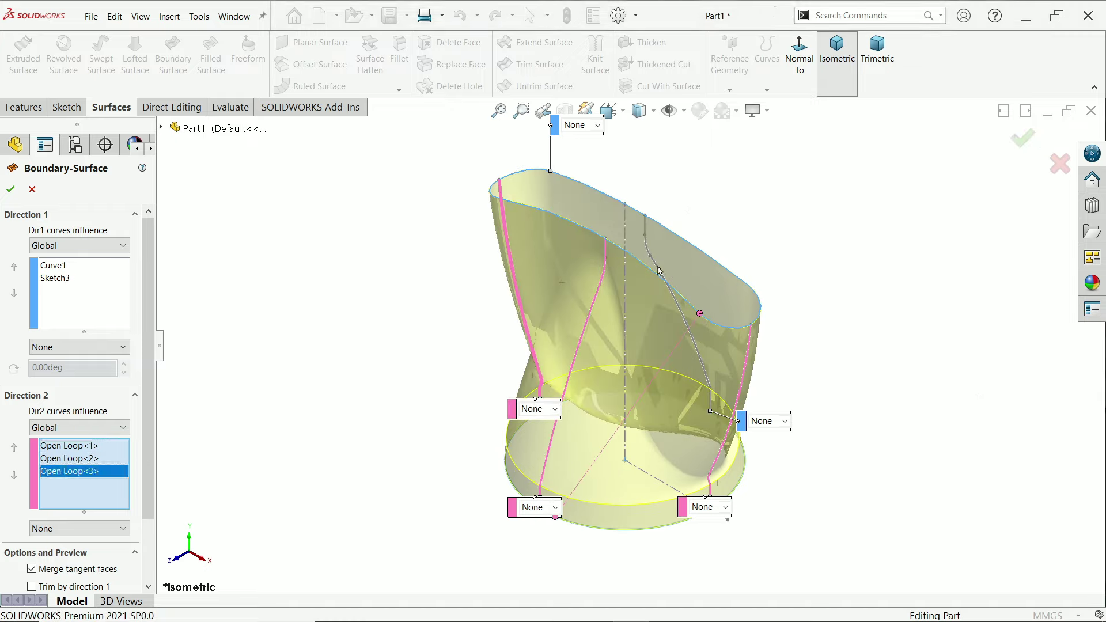
click(654, 269)
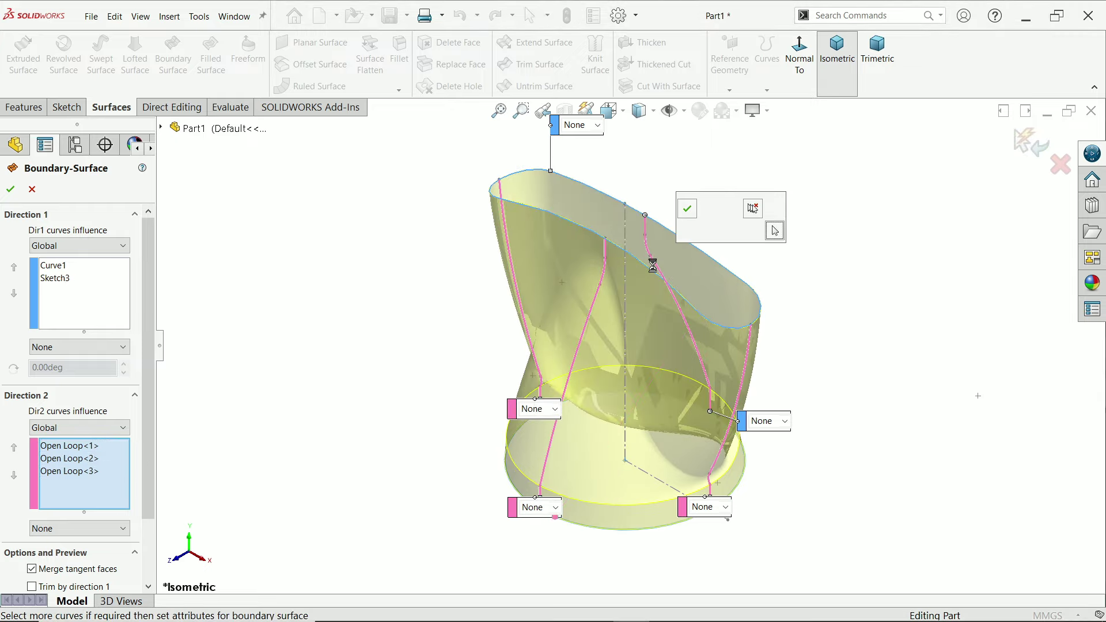
click(687, 208)
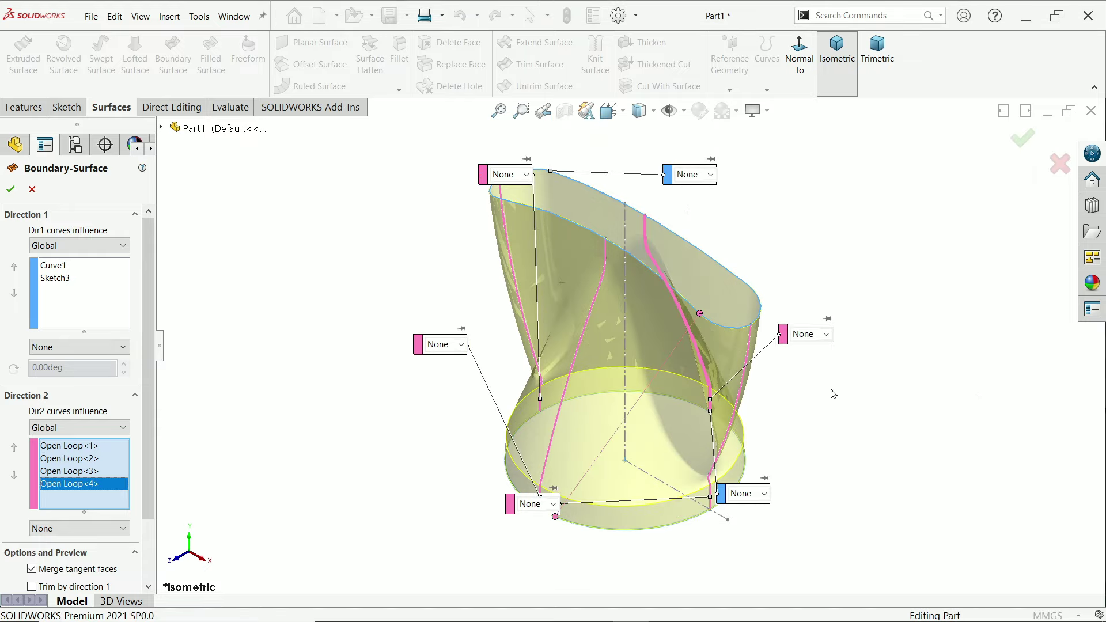
Step: Keep Direction 1 curve influence at Global and confirm Boundary-Surface1
middle_drag(826, 412, 820, 364)
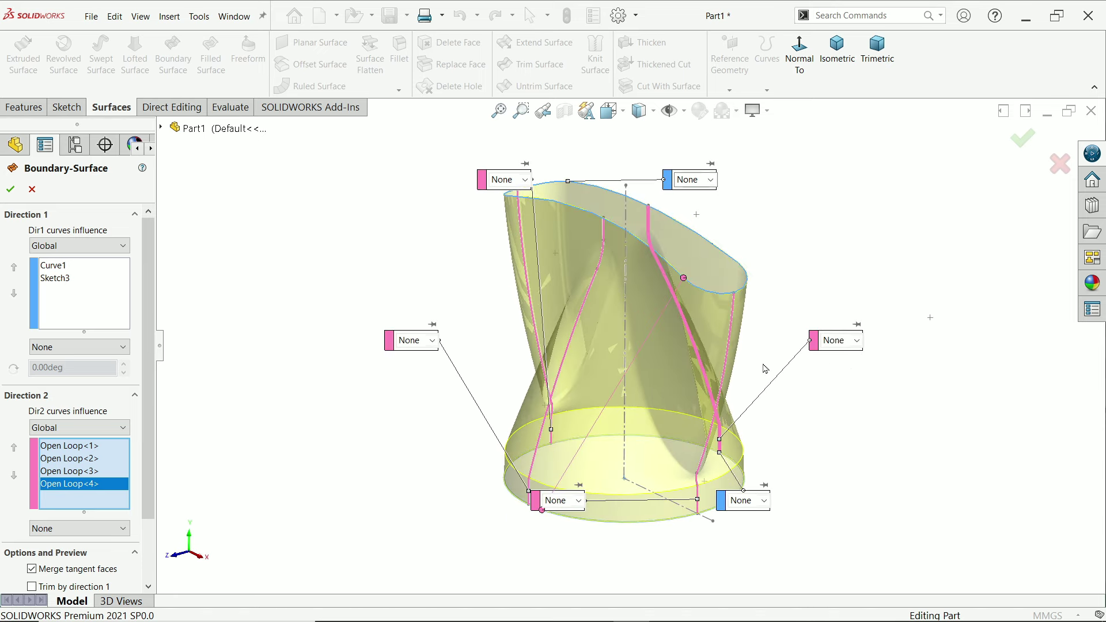
click(115, 247)
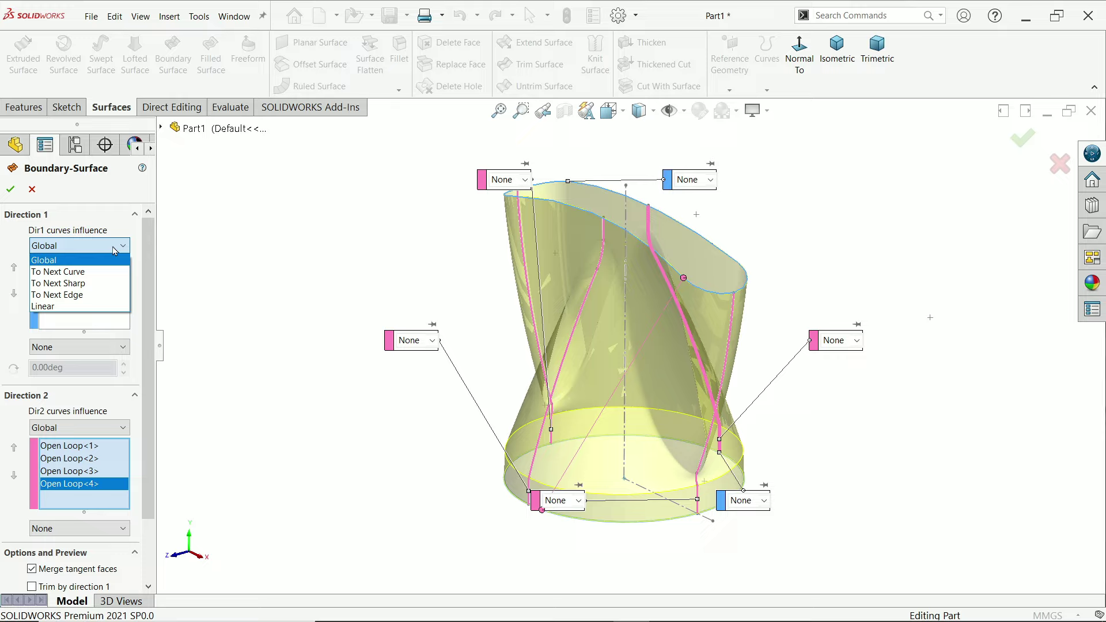
click(116, 250)
scroll(150, 386, down, 2)
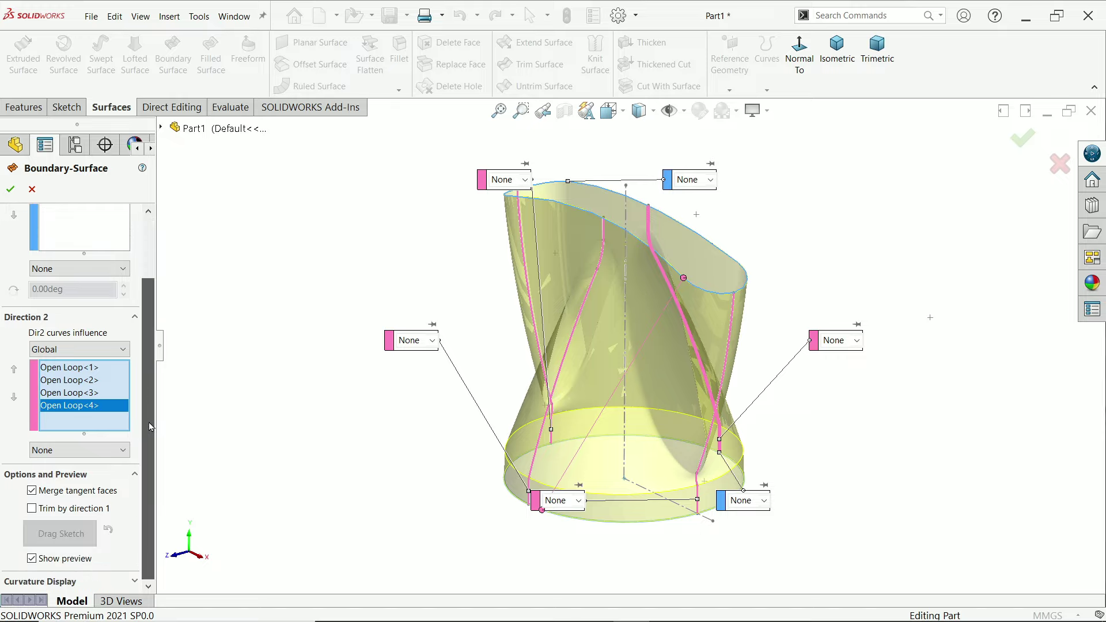
scroll(148, 375, up, 2)
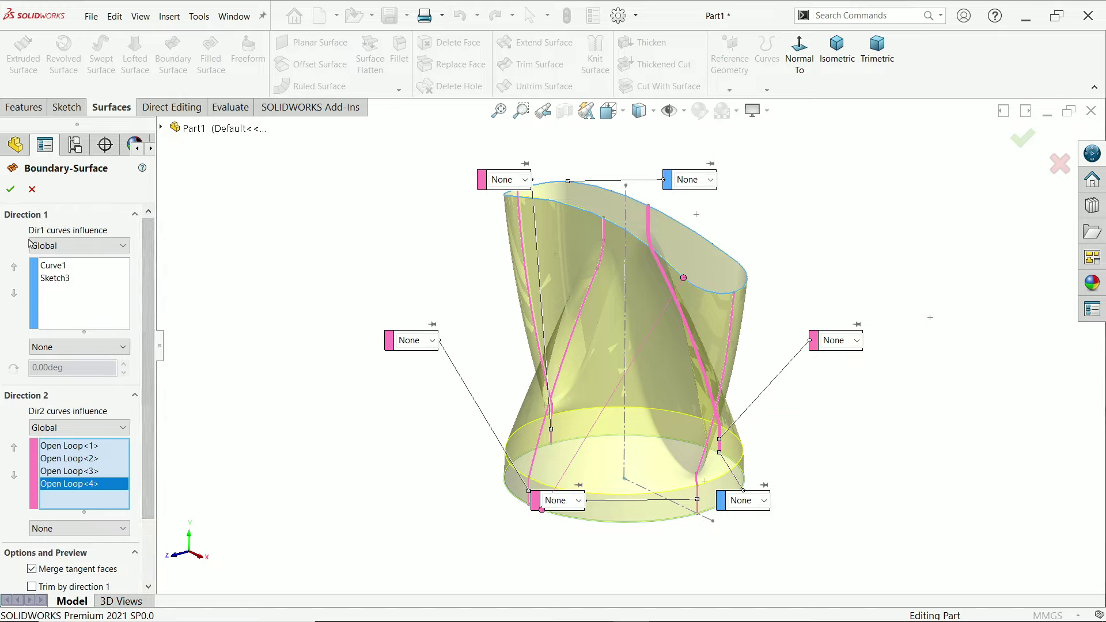
click(6, 187)
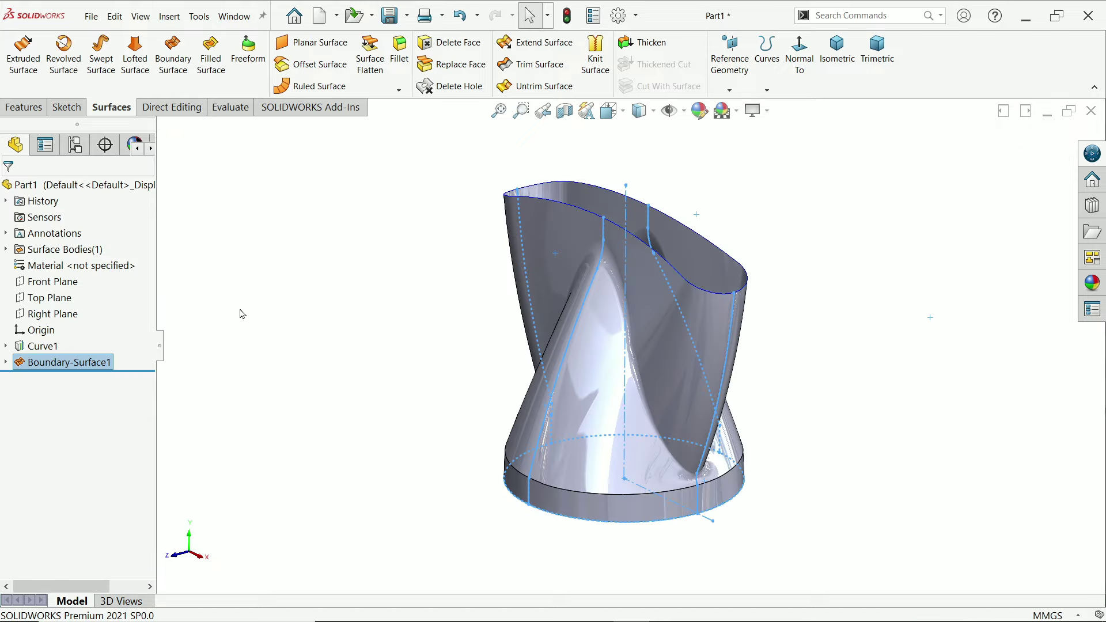
Step: Thicken Boundary-Surface1 by 2 mm to create the Thicken1 solid
click(242, 313)
middle_drag(313, 353, 353, 359)
key(Escape)
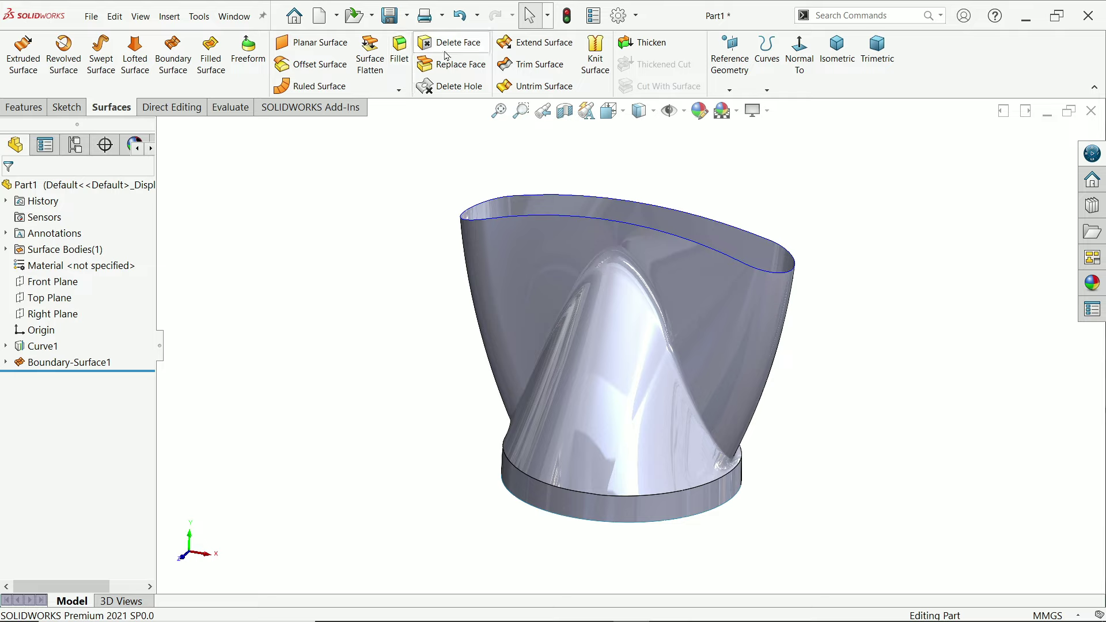
click(657, 49)
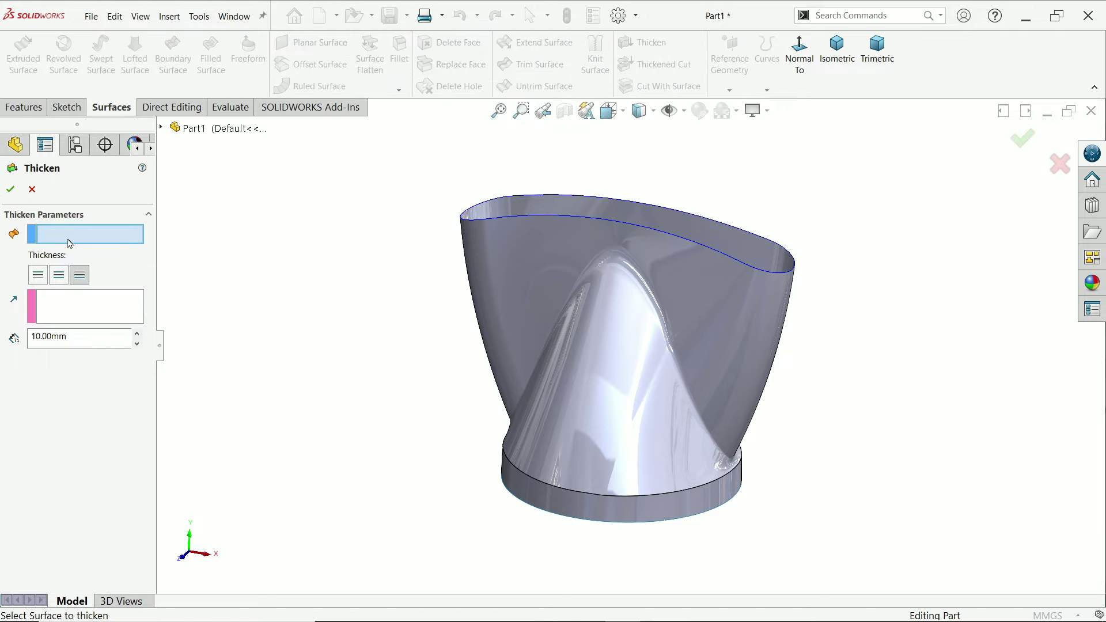
click(69, 338)
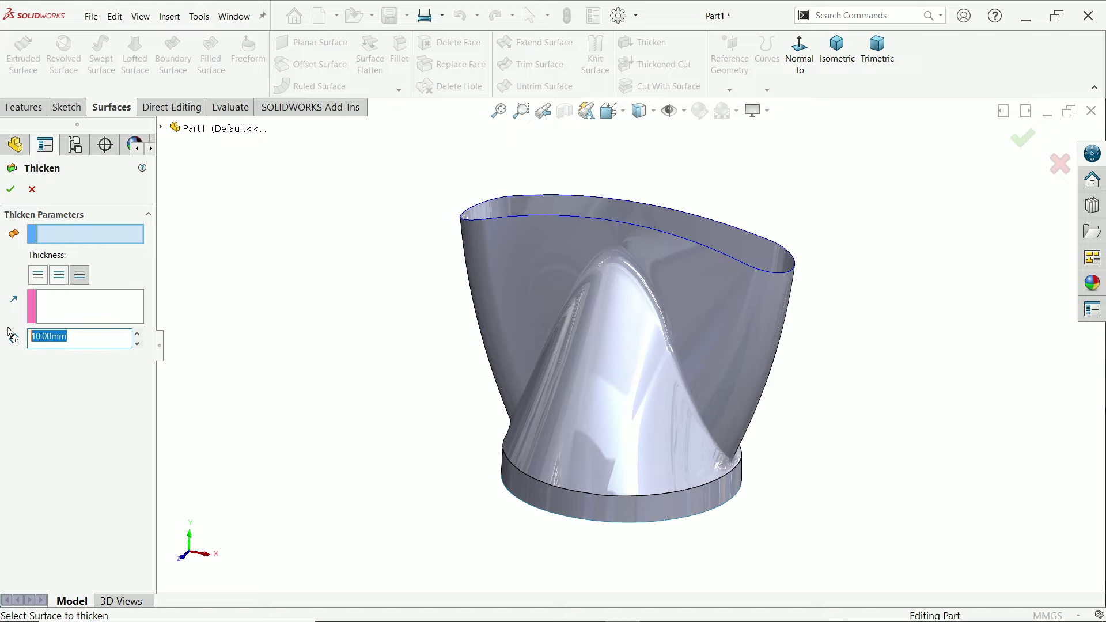
text(2)
click(491, 250)
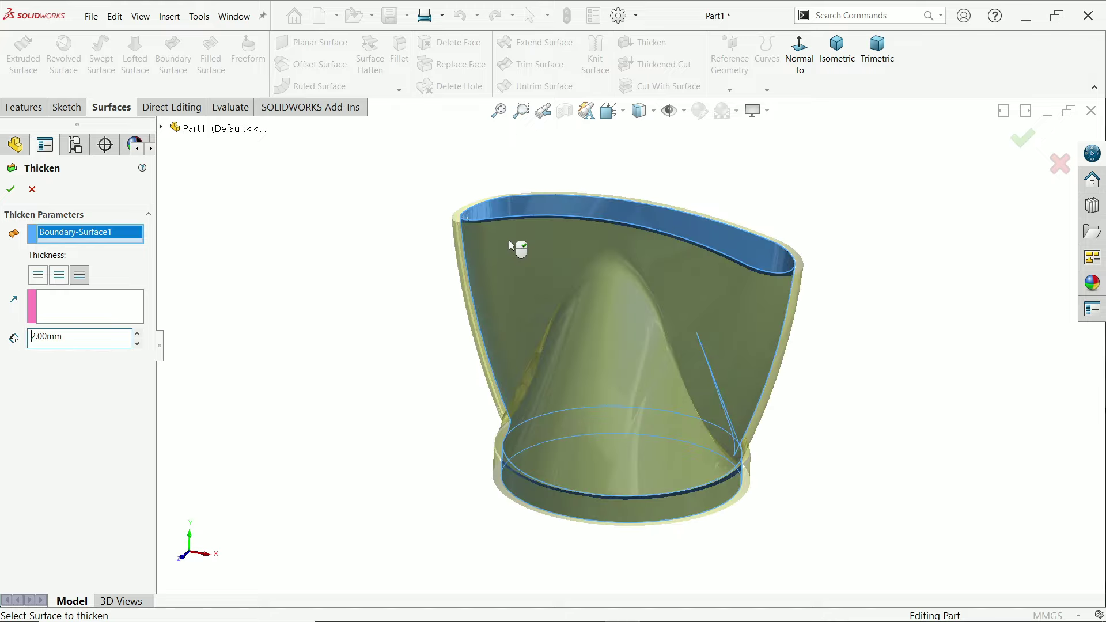
scroll(481, 253, down, 3)
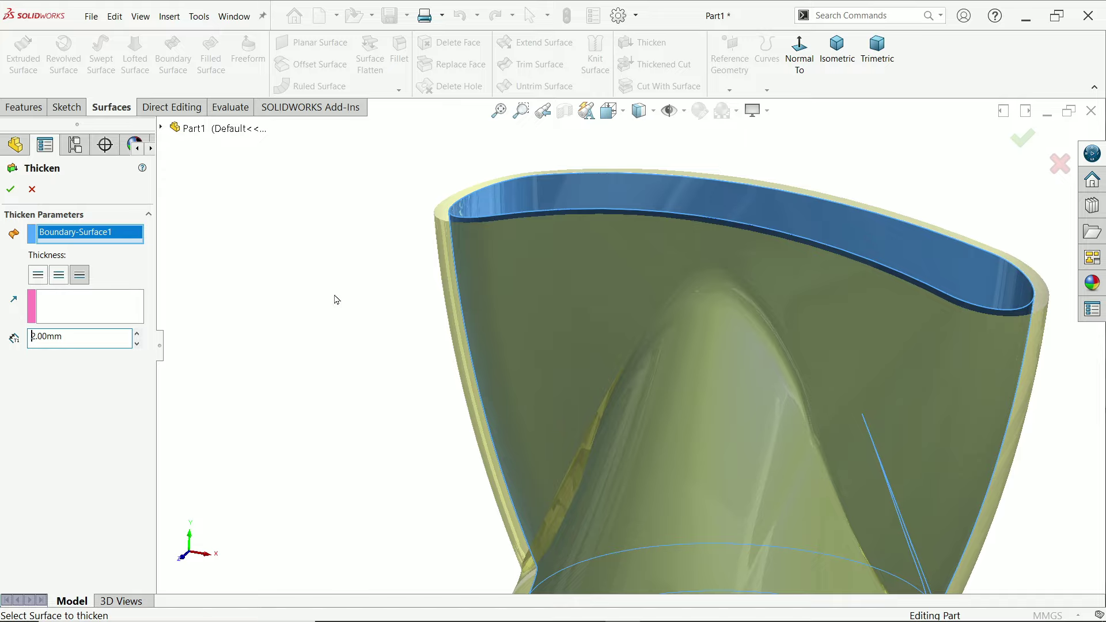
scroll(192, 304, up, 3)
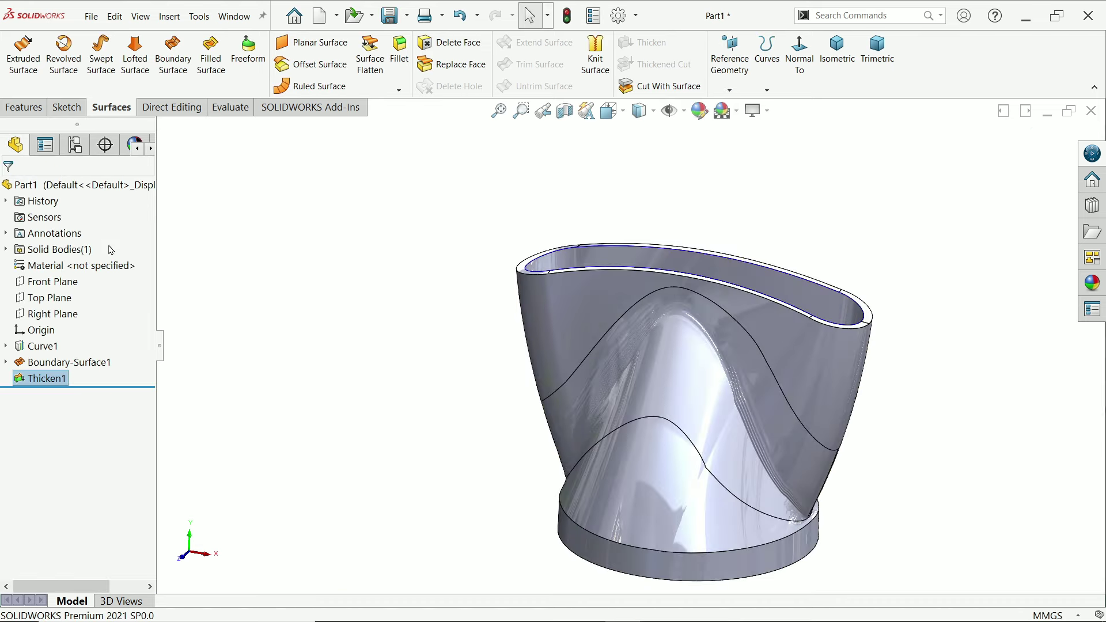
Step: Give the thickened nozzle body a green appearance
click(704, 115)
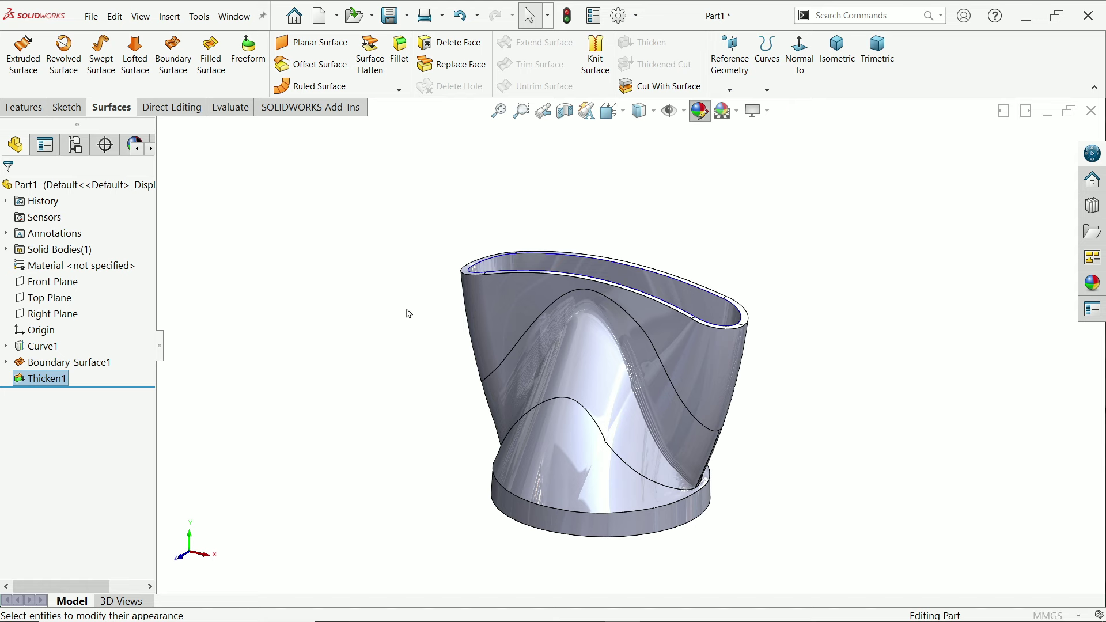
click(71, 516)
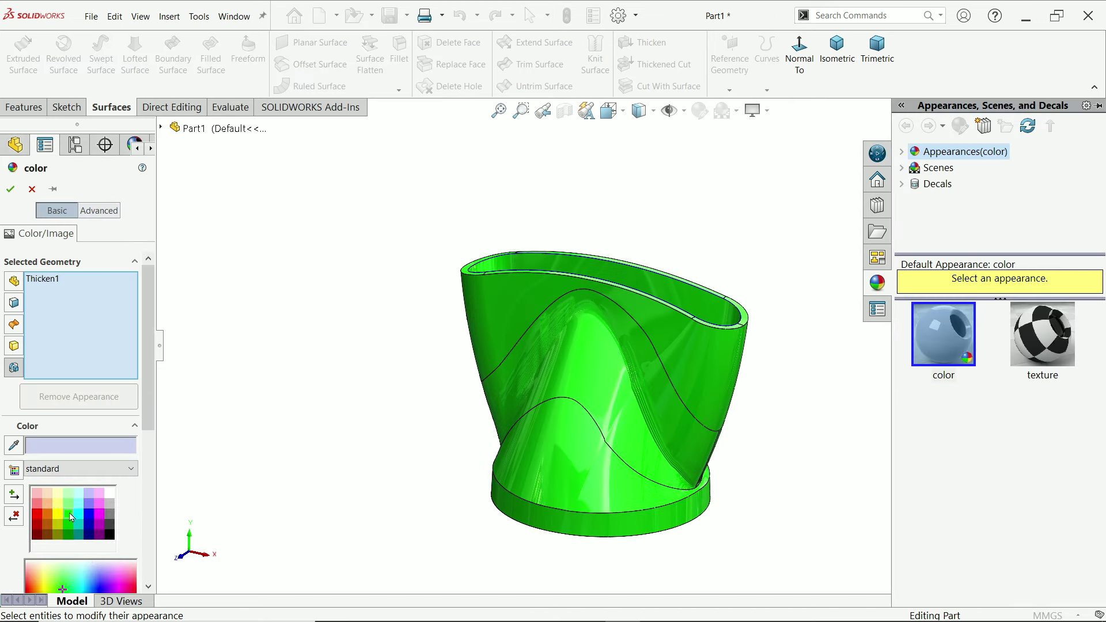
click(10, 190)
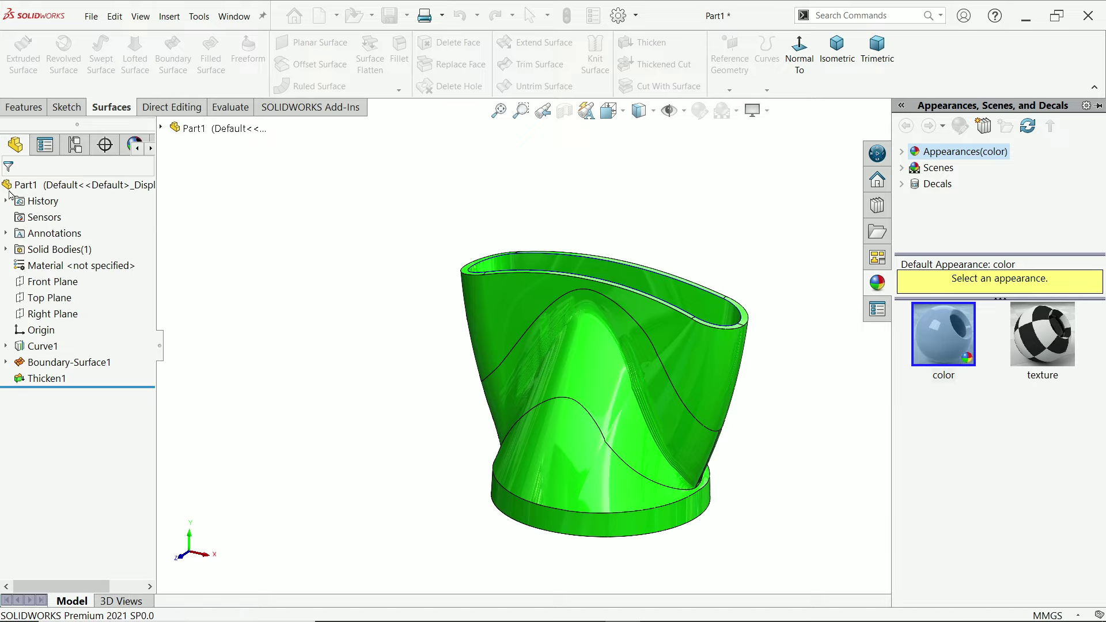
scroll(671, 397, down, 2)
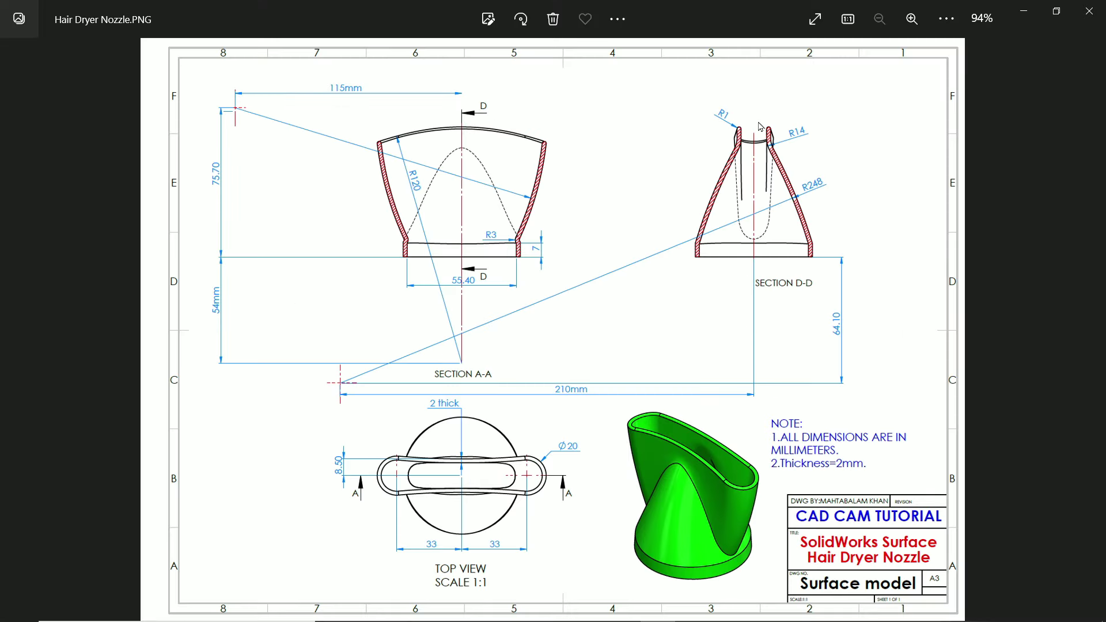
scroll(760, 127, up, 3)
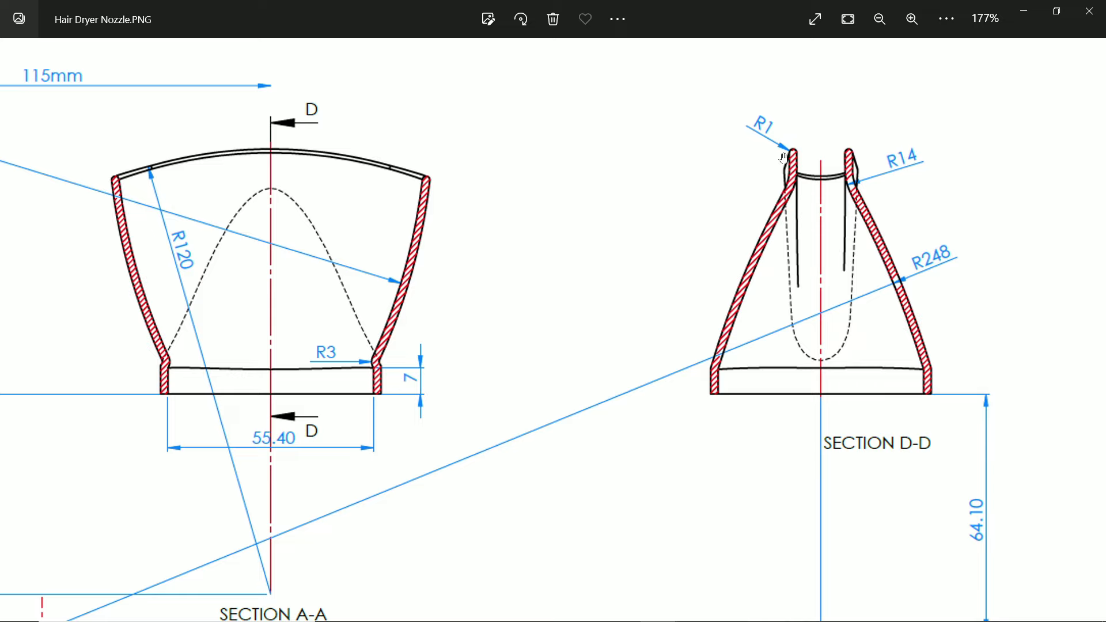
Step: Close the reference drawing and hide the guide curve Curve1
click(1024, 10)
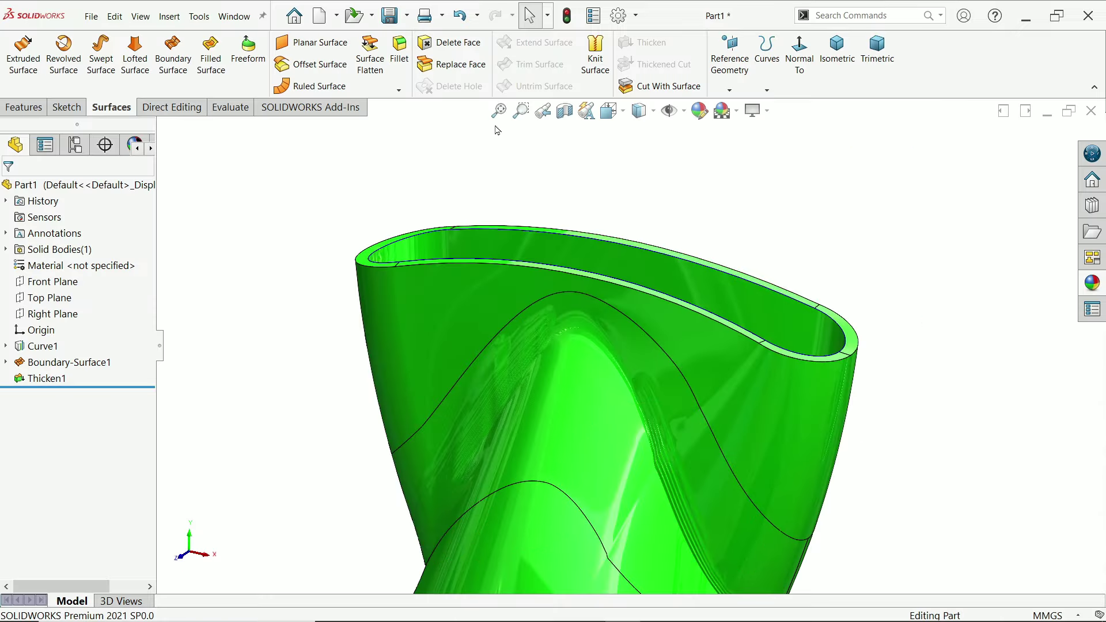
right_click(42, 345)
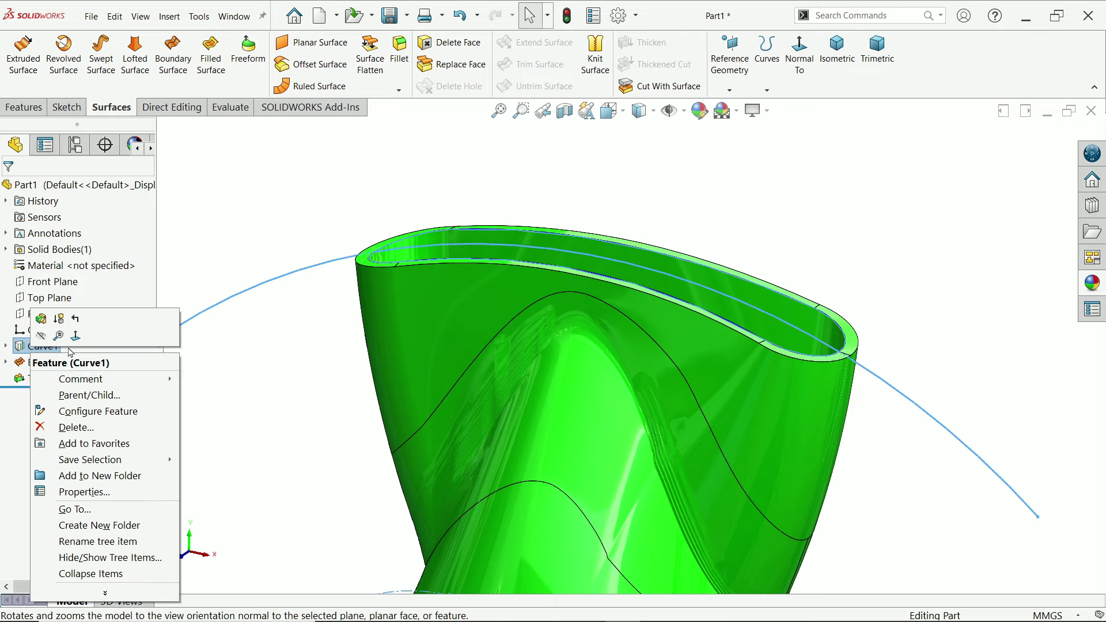
click(42, 337)
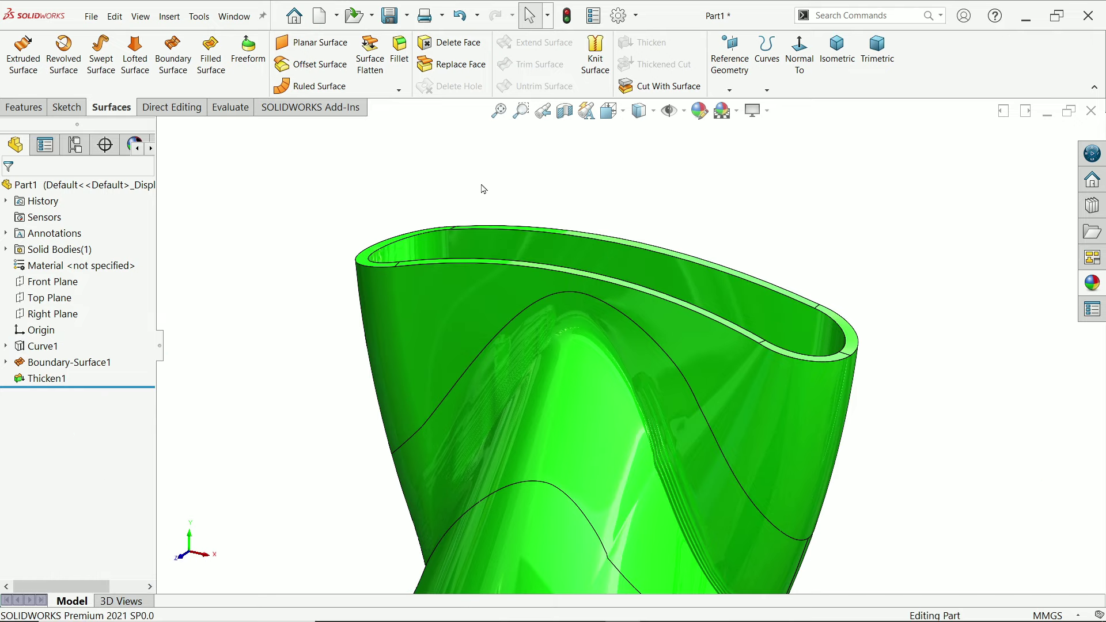
scroll(563, 173, down, 2)
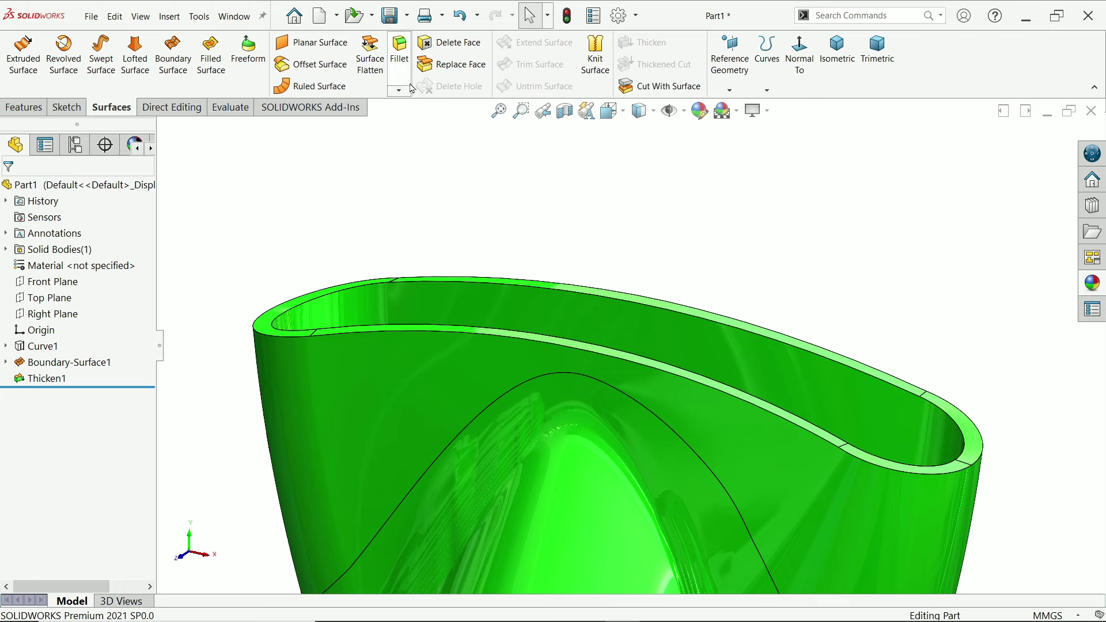
Step: Apply a full-round fillet across the rim's outer side, top and inner side faces
click(399, 64)
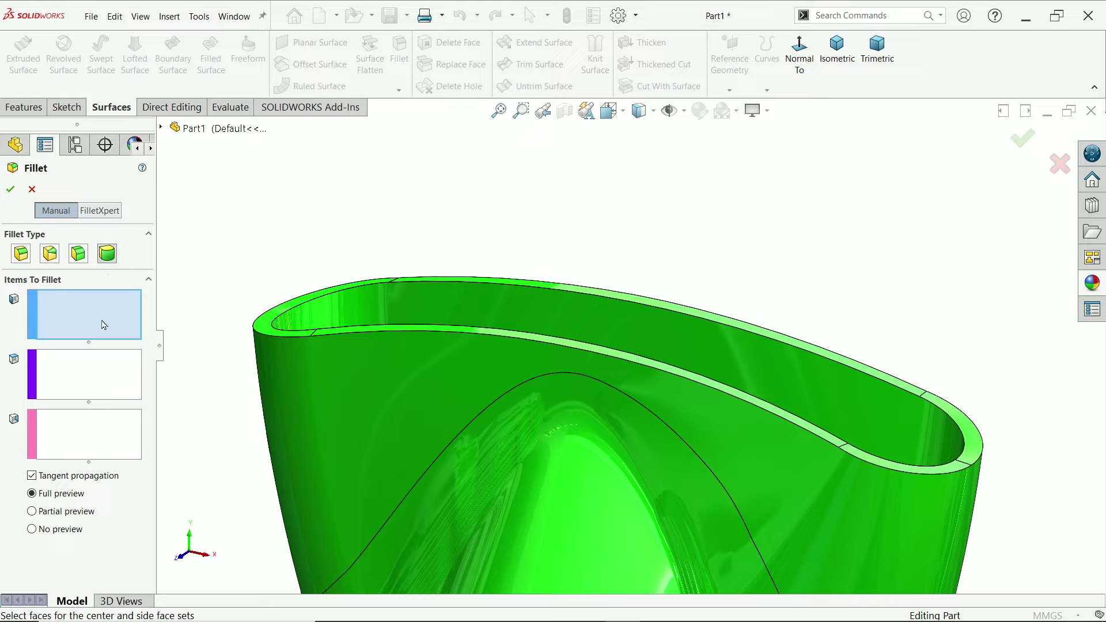
click(305, 364)
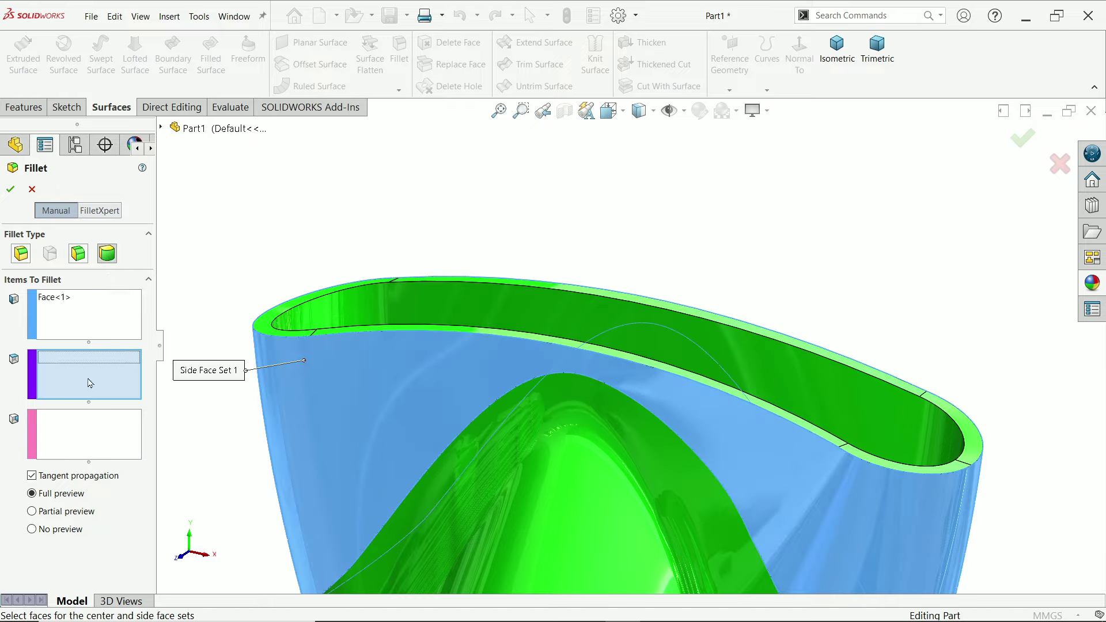
click(334, 331)
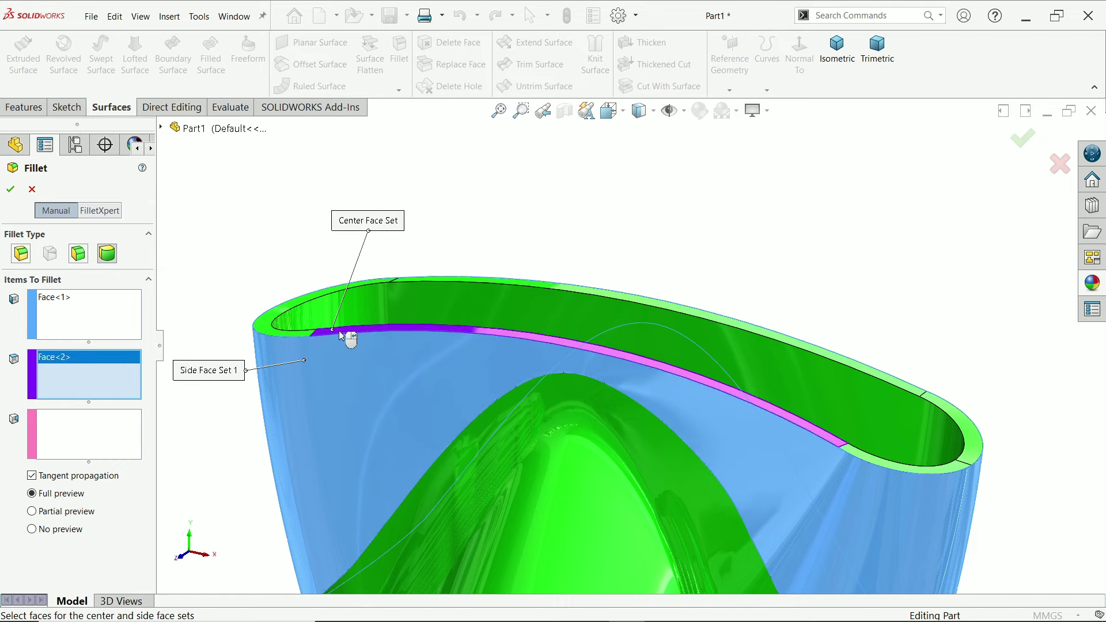
click(120, 432)
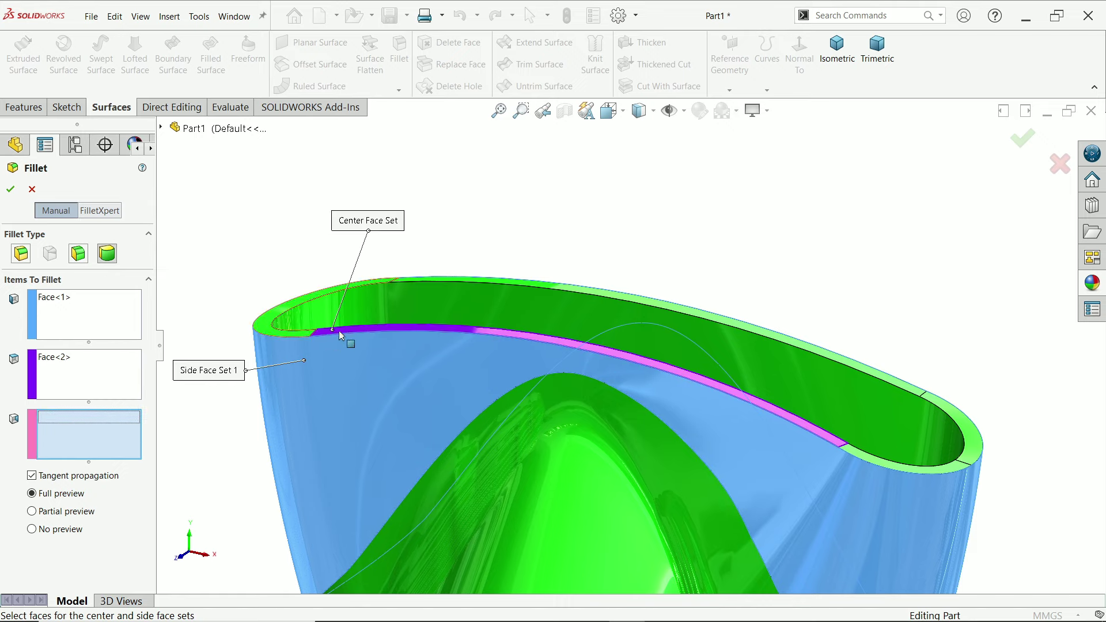
click(397, 308)
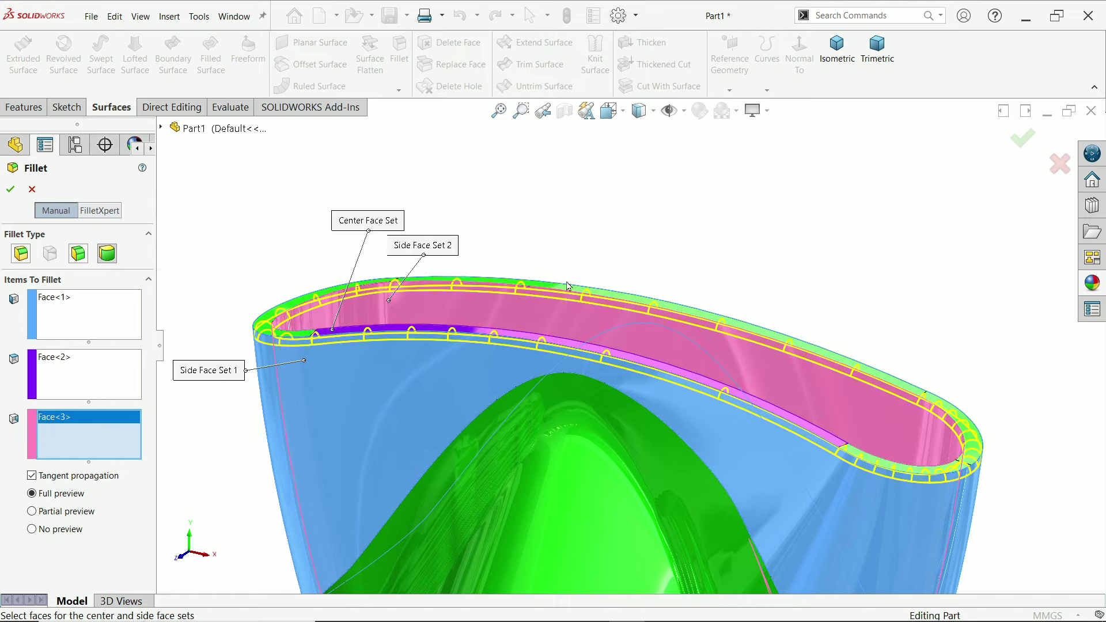
click(7, 190)
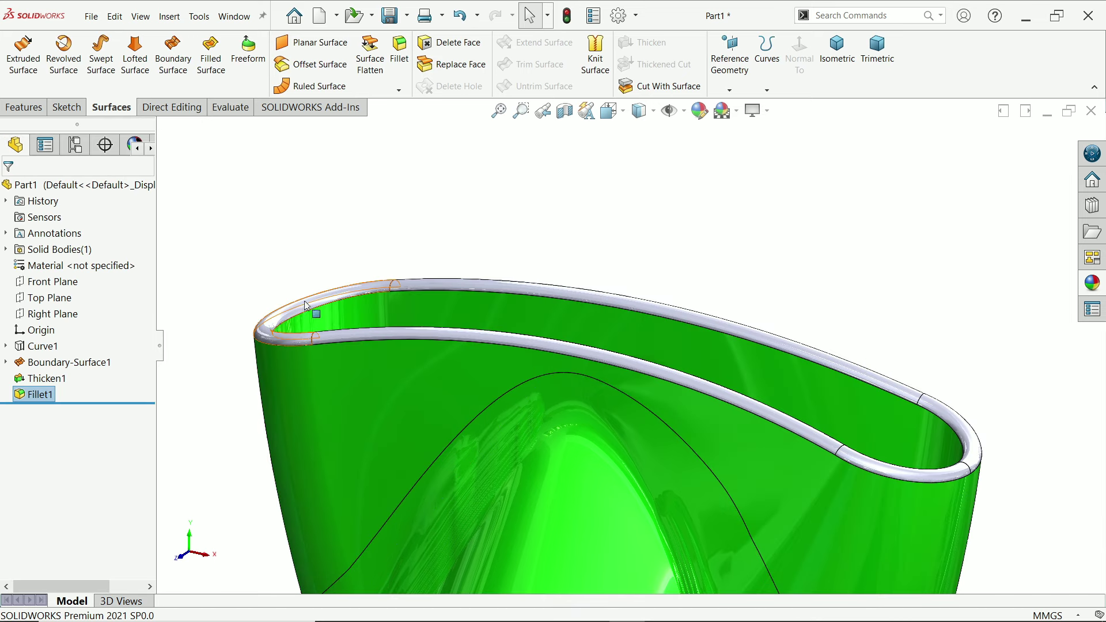
Step: Colour Fillet1 green
click(57, 395)
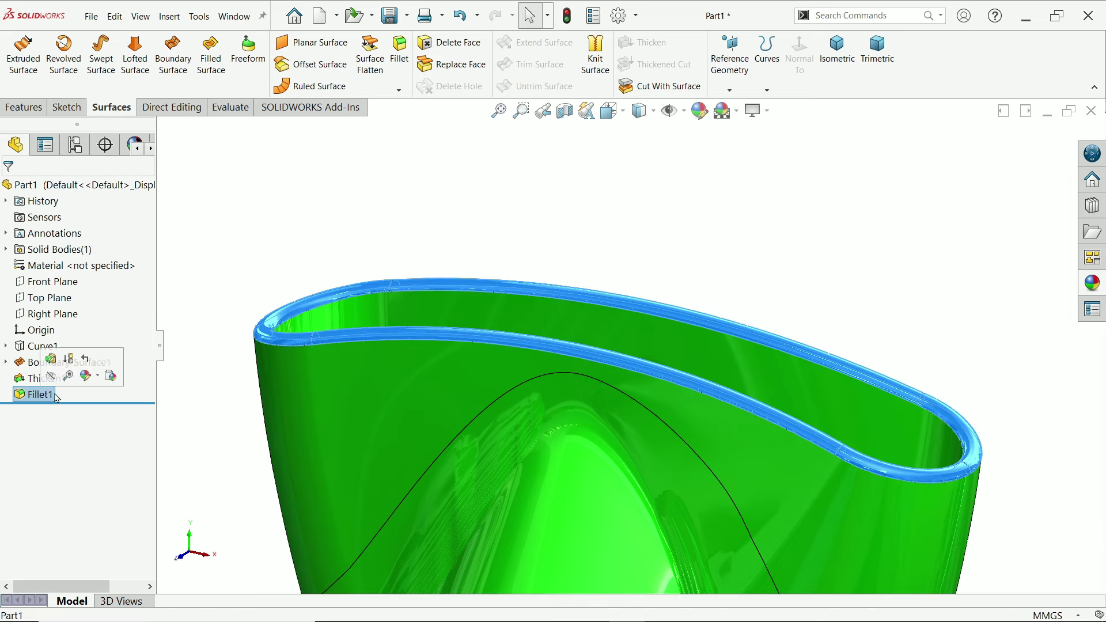
click(699, 111)
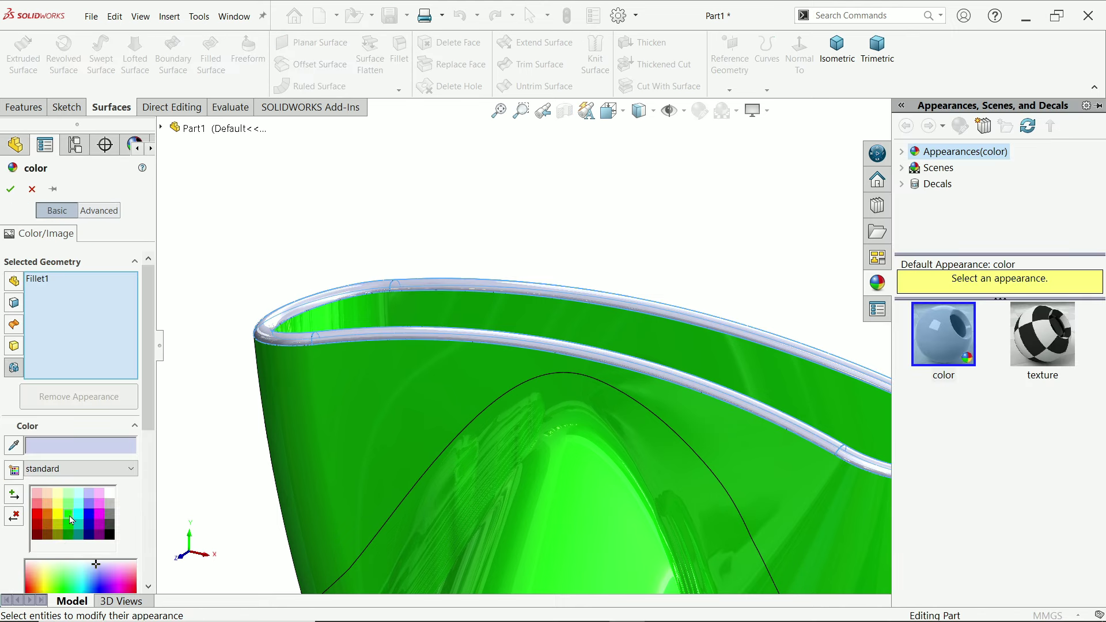
click(70, 519)
click(10, 190)
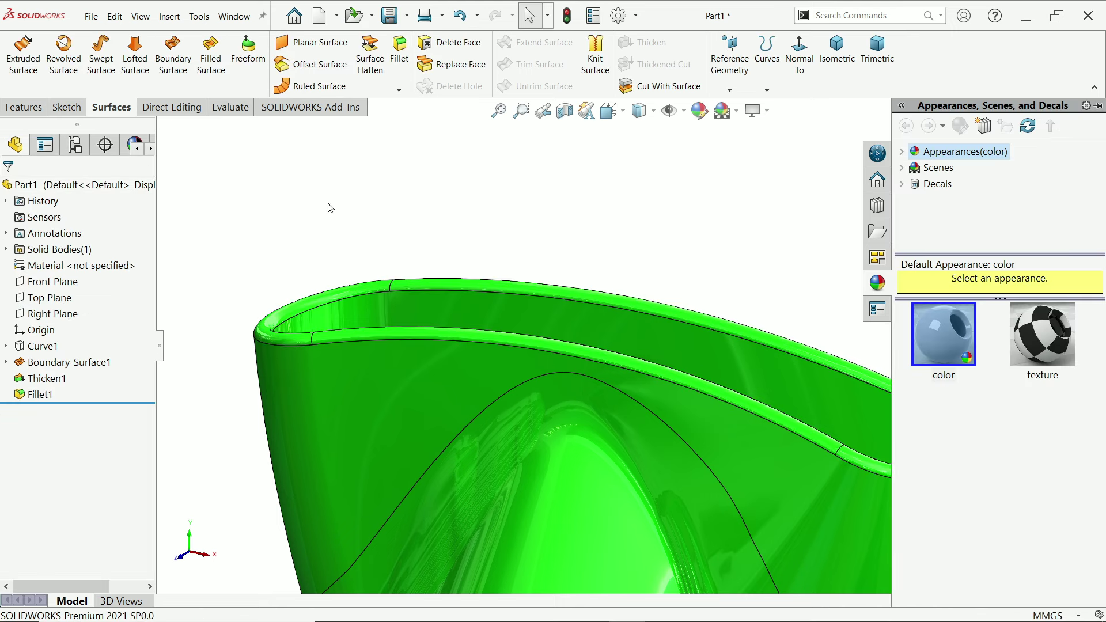
Step: Measure the fillet edge as a 3.14 mm arc over a 2 mm chord
click(230, 107)
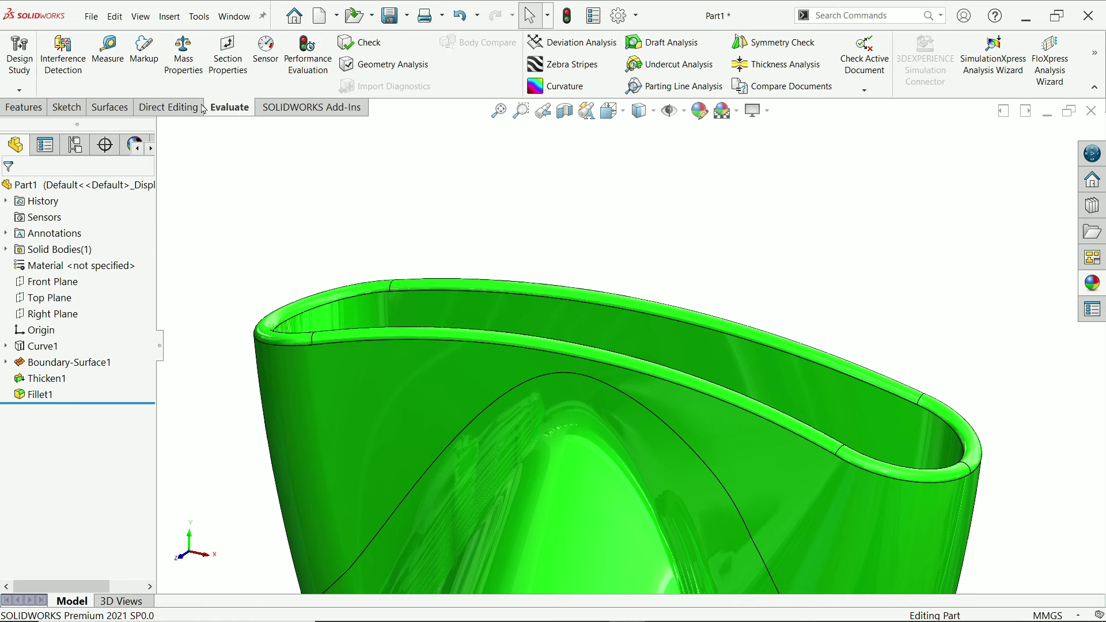
click(108, 55)
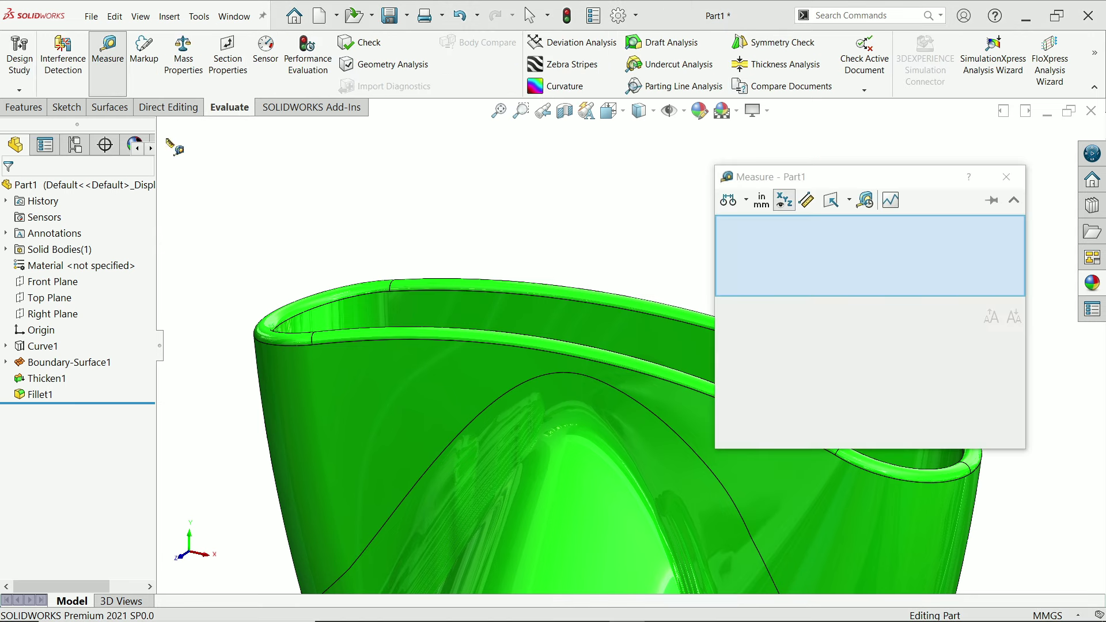
click(314, 335)
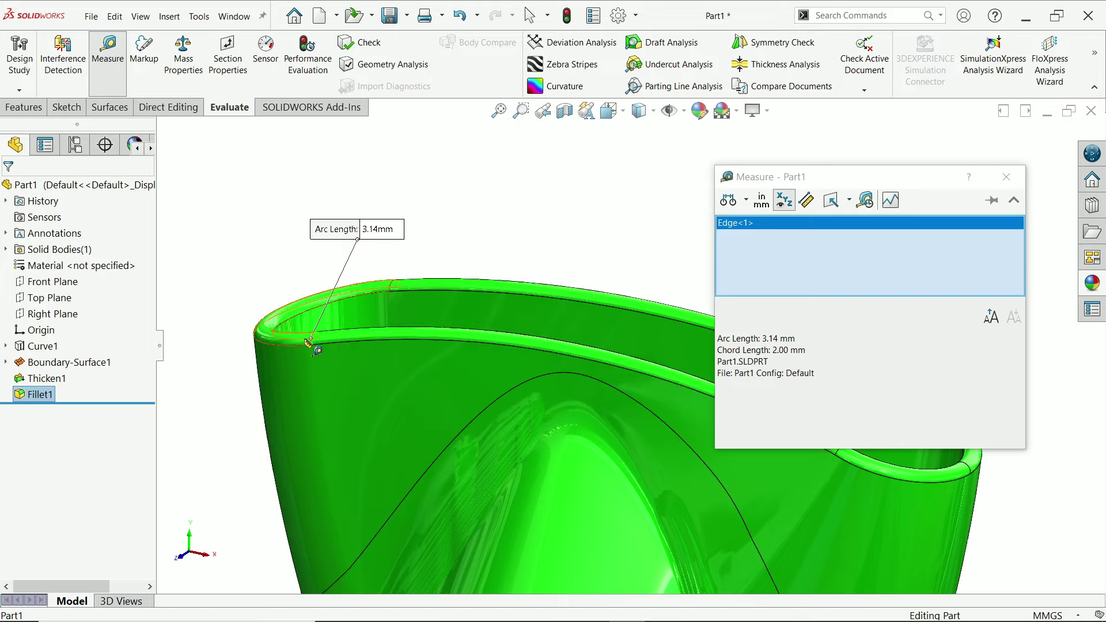
click(1006, 176)
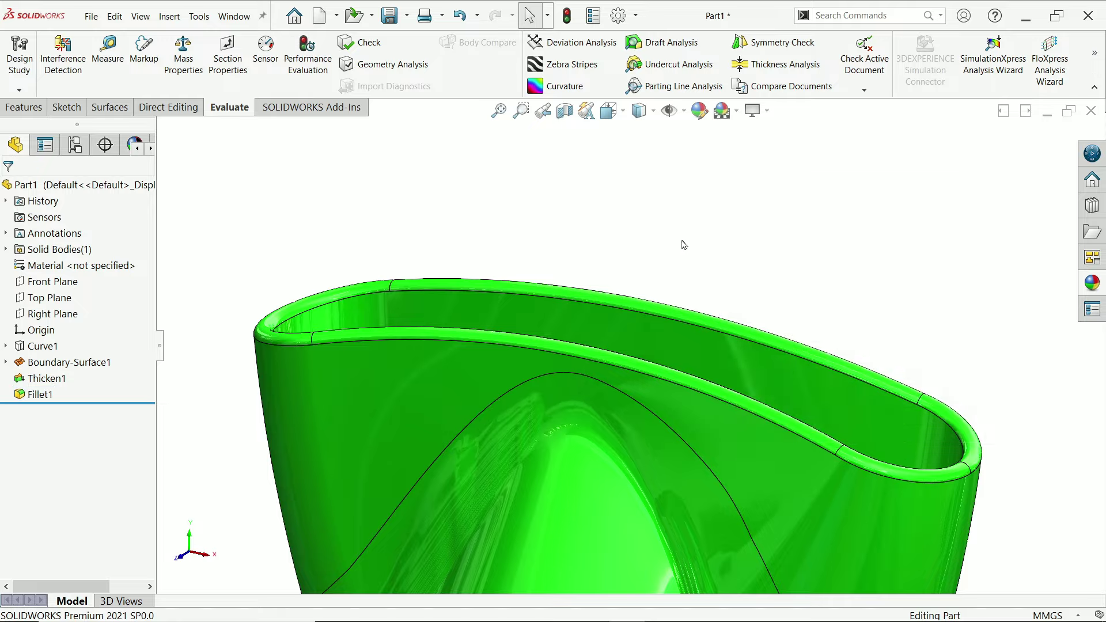
key(f)
scroll(628, 501, down, 5)
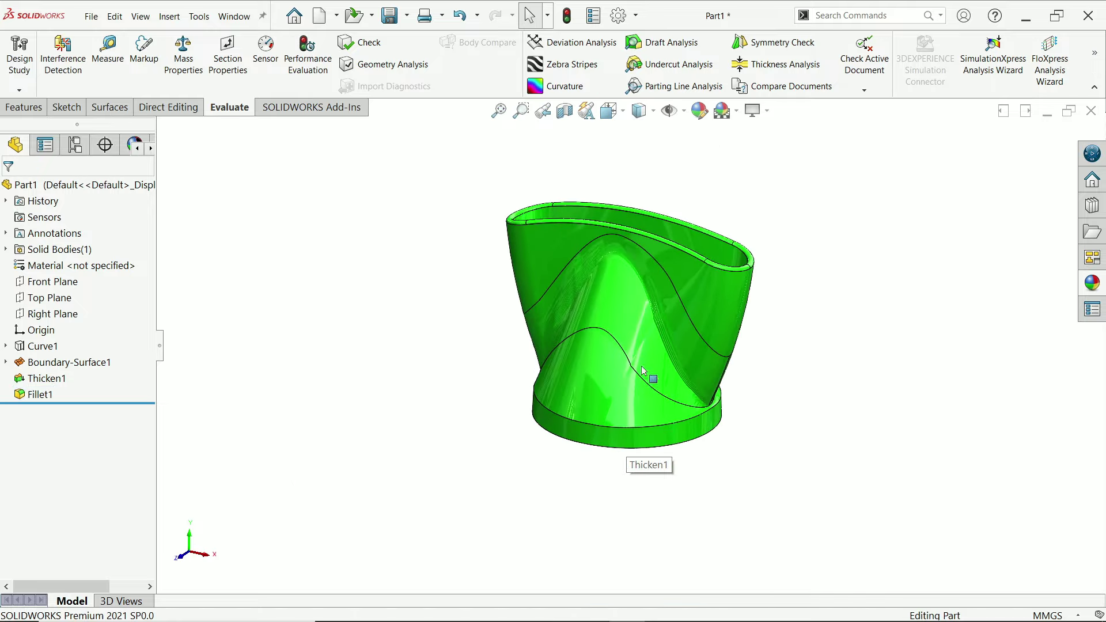